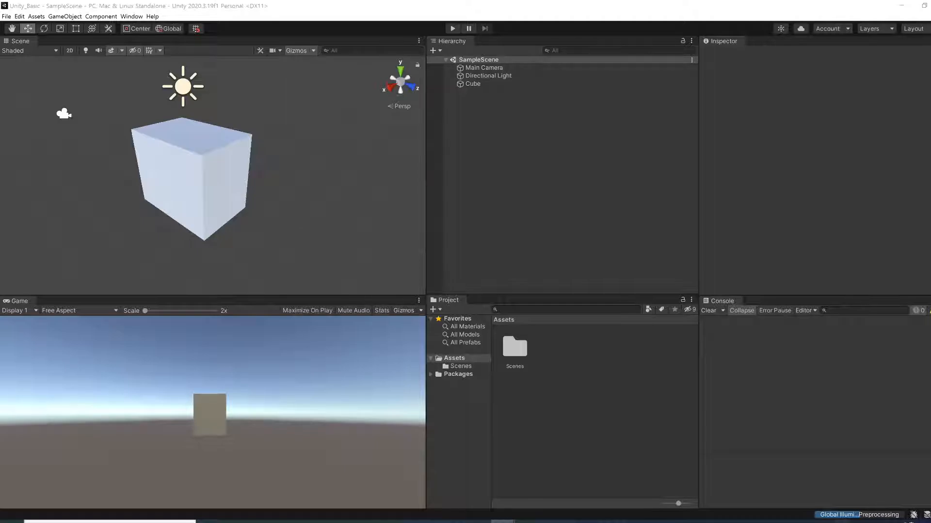
Delete the existing Cube from SampleScene.
{"action": "left_click", "coordinate": [202, 178]}
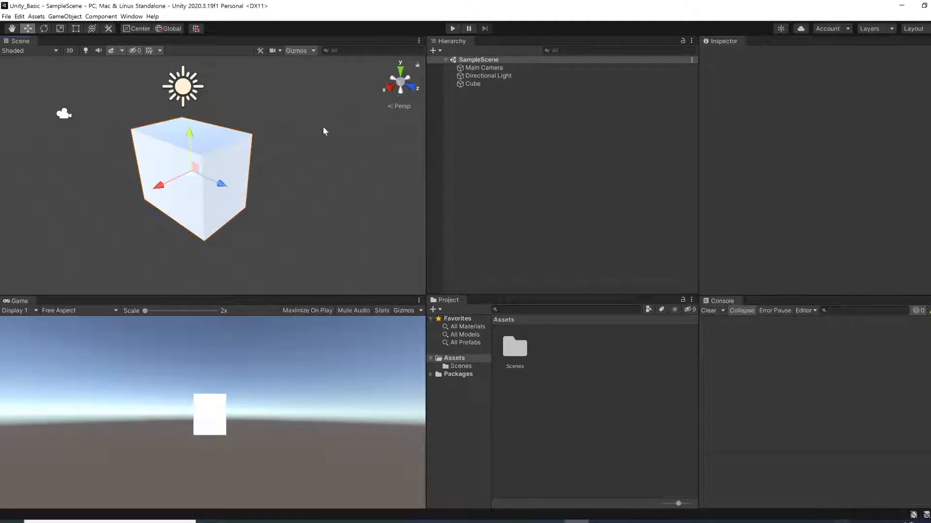
{"action": "left_click", "coordinate": [493, 85]}
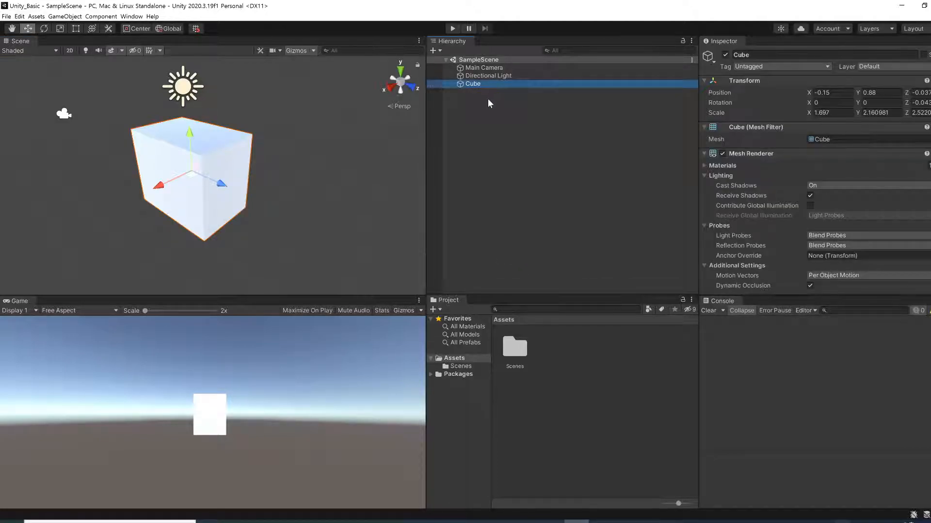
{"action": "right_click", "coordinate": [486, 86]}
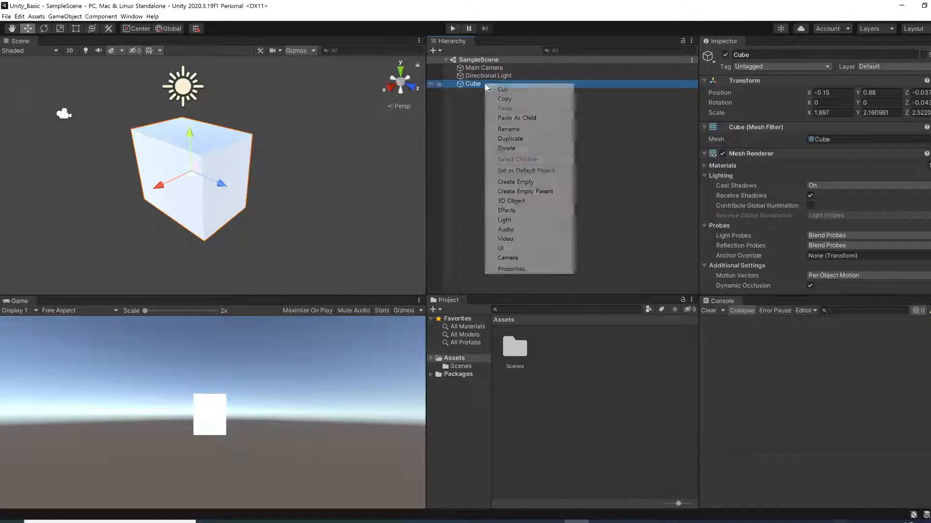
{"action": "left_click", "coordinate": [512, 149]}
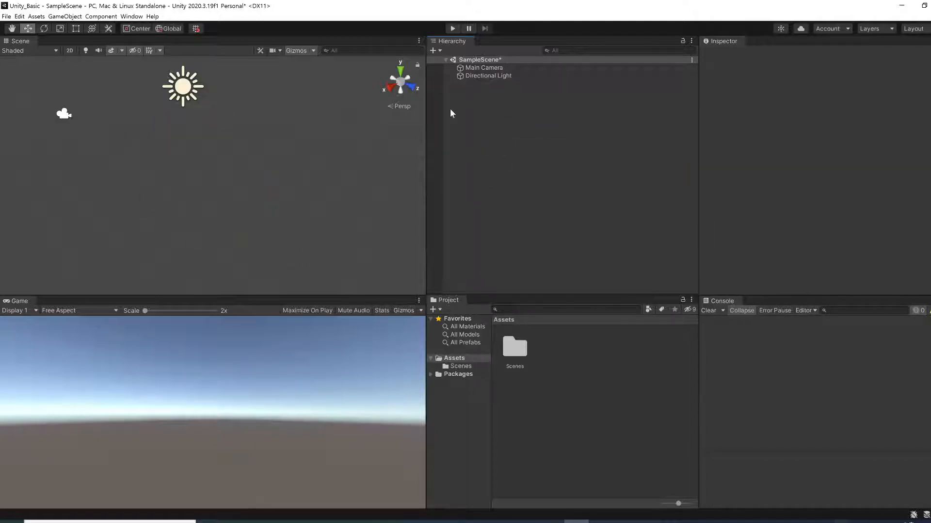
Create a new 3D cube at the root of the scene and keep its default name.
{"action": "scroll", "coordinate": [205, 173], "scroll_direction": "down", "scroll_amount": 4}
{"action": "scroll", "coordinate": [202, 176], "scroll_direction": "up", "scroll_amount": 6}
{"action": "scroll", "coordinate": [198, 179], "scroll_direction": "down", "scroll_amount": 3}
{"action": "scroll", "coordinate": [194, 185], "scroll_direction": "up", "scroll_amount": 1}
{"action": "scroll", "coordinate": [193, 185], "scroll_direction": "up", "scroll_amount": 2}
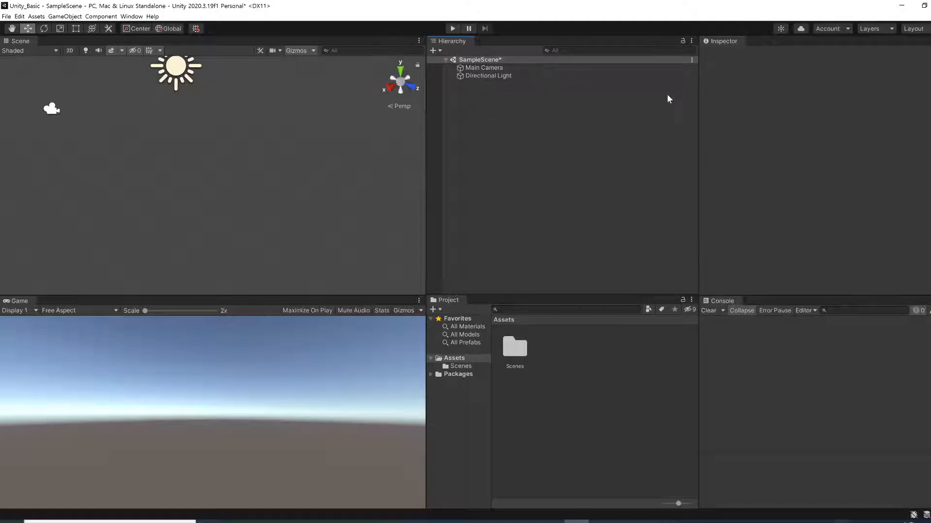
{"action": "right_click", "coordinate": [488, 114]}
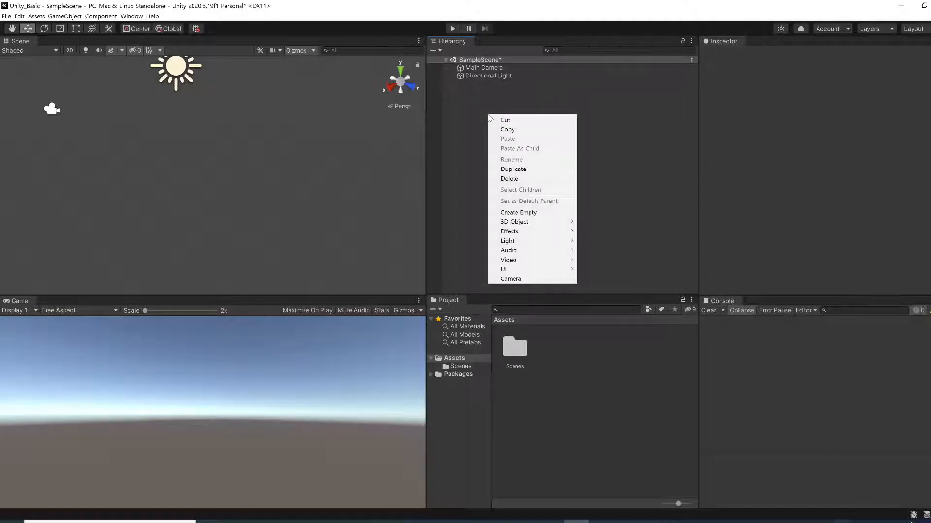
{"action": "mouse_move", "coordinate": [526, 222]}
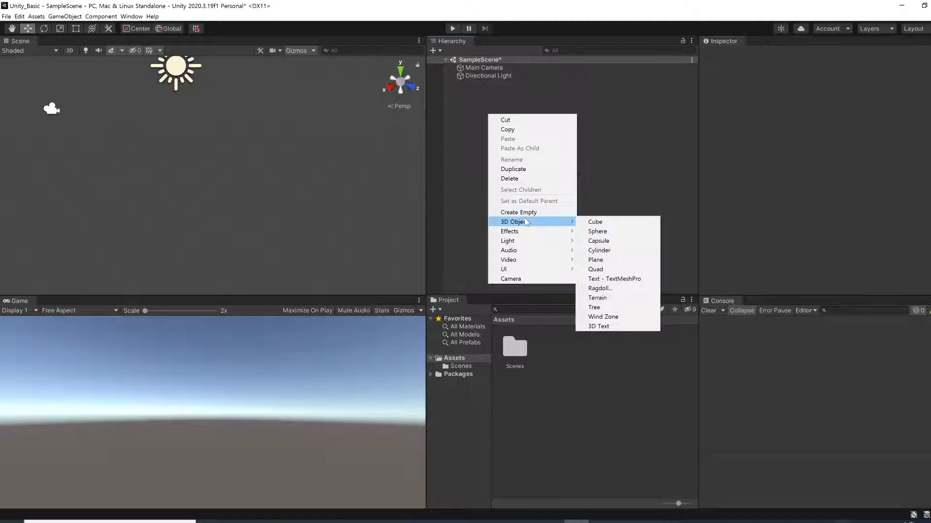
{"action": "left_click", "coordinate": [599, 223]}
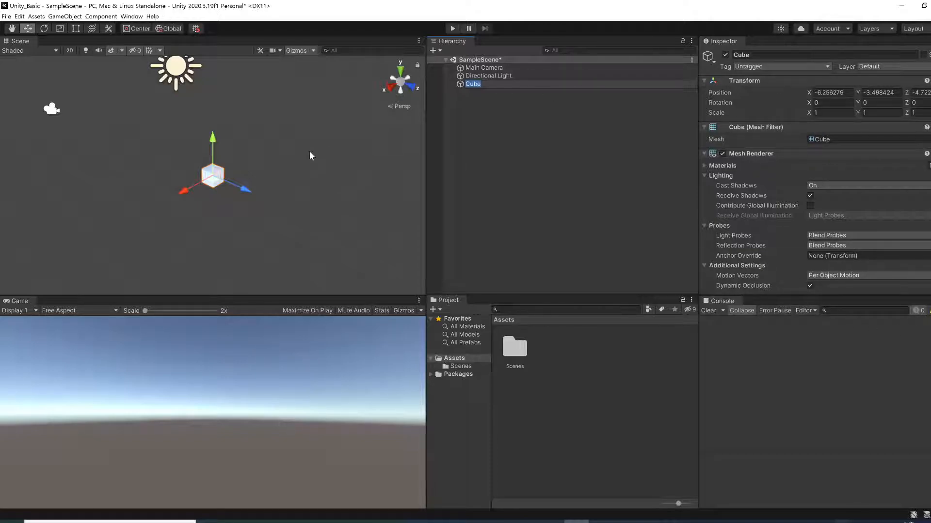
{"action": "left_click", "coordinate": [485, 89]}
{"action": "left_click", "coordinate": [509, 83]}
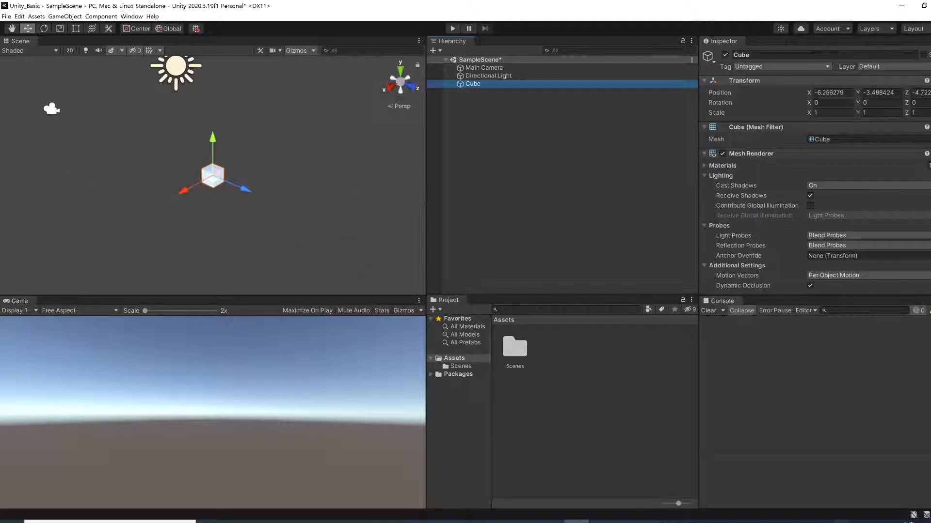
Reset the new cube's Transform component to its default position, rotation and scale.
{"action": "right_click", "coordinate": [857, 83]}
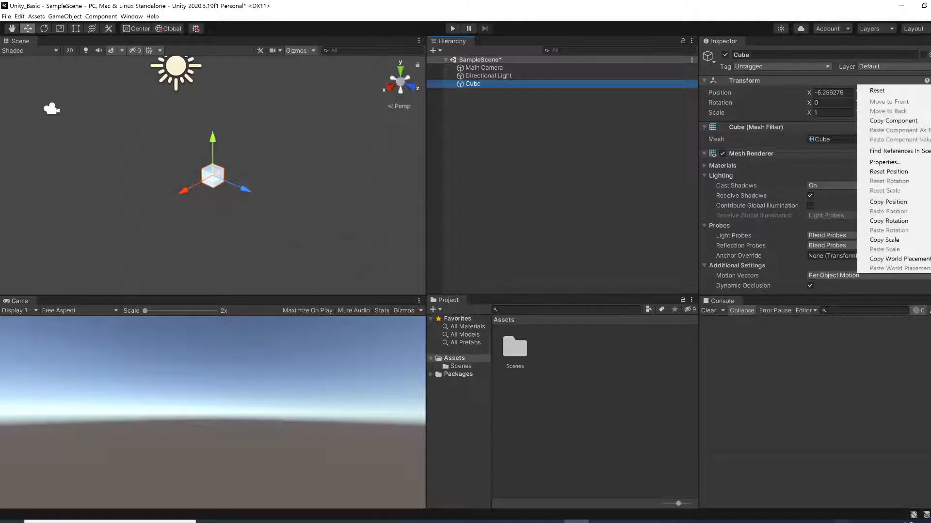
{"action": "left_click", "coordinate": [873, 90]}
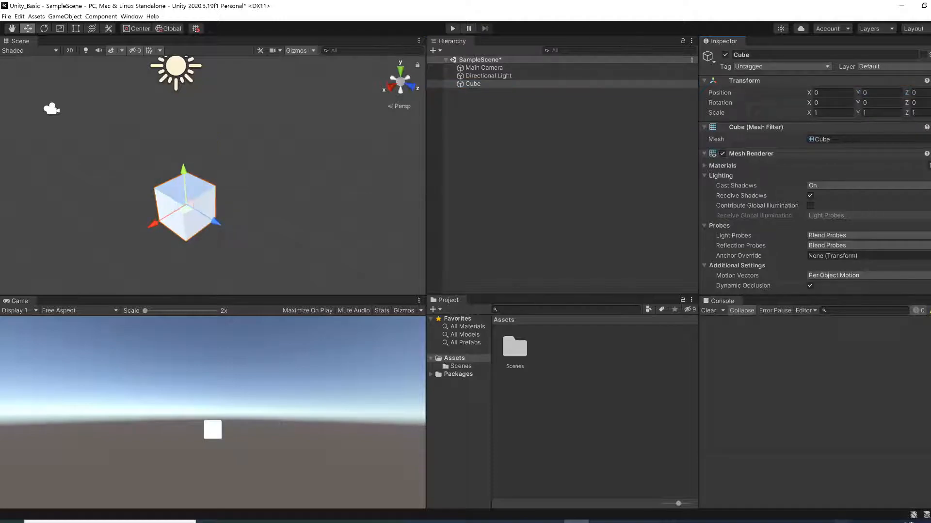
{"action": "key", "text": "alt+Tab"}
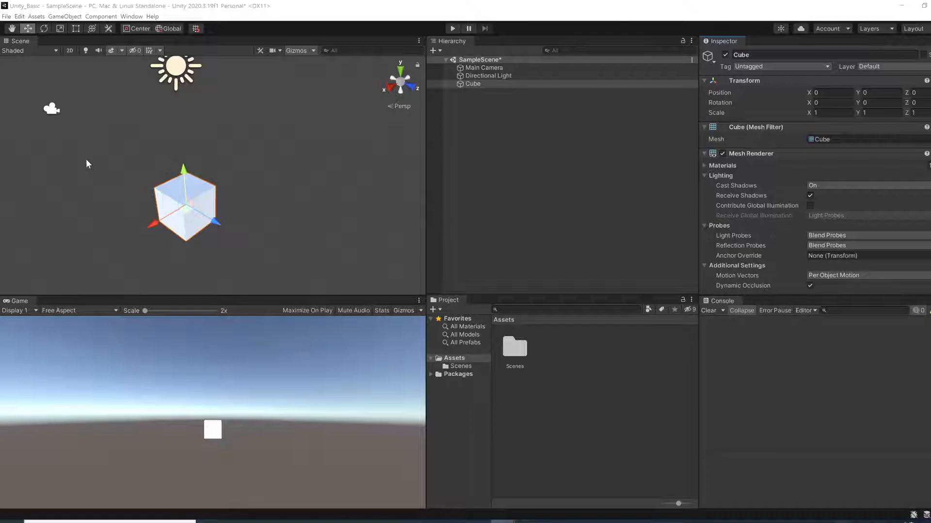
Examine the cube and its surroundings in the Scene view from several angles.
{"action": "left_click_drag", "start_coordinate": [85, 164], "coordinate": [142, 143], "text": "alt"}
{"action": "left_click", "coordinate": [13, 28]}
{"action": "left_click", "coordinate": [28, 29]}
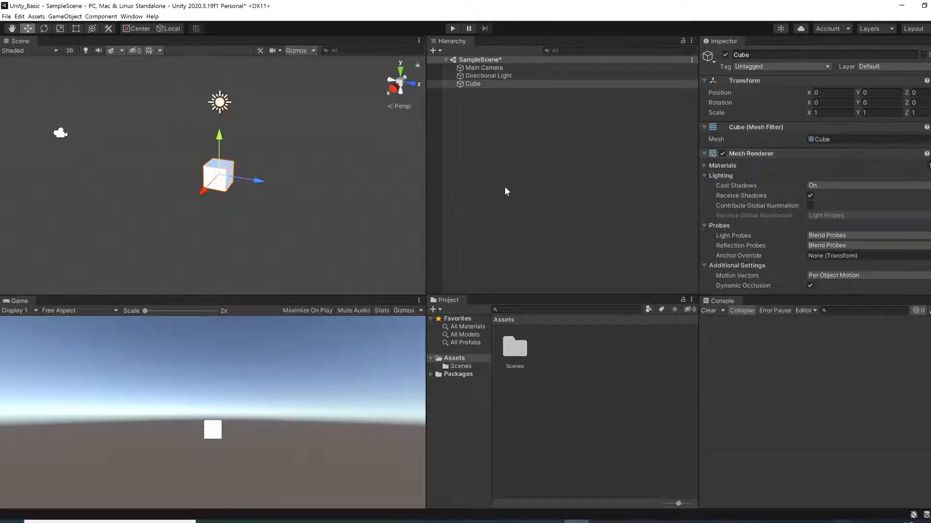
{"action": "key", "text": "alt"}
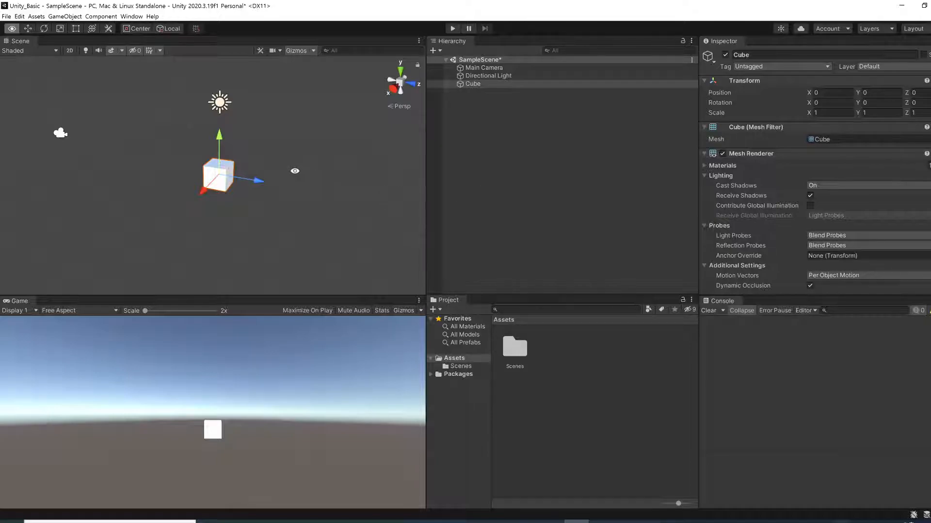
{"action": "left_click_drag", "start_coordinate": [299, 149], "coordinate": [278, 165], "text": "alt"}
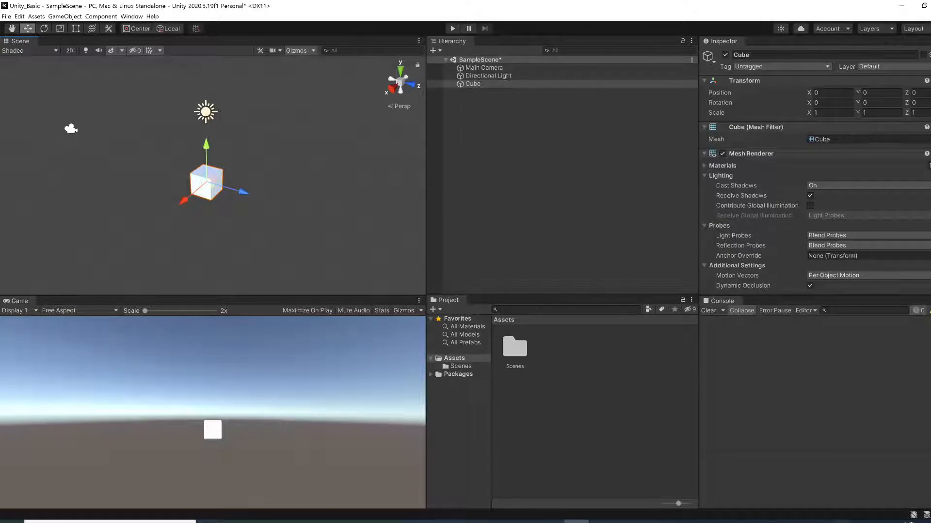
{"action": "left_click_drag", "start_coordinate": [209, 219], "coordinate": [193, 241], "text": "alt"}
{"action": "right_click_drag", "start_coordinate": [193, 241], "coordinate": [231, 204]}
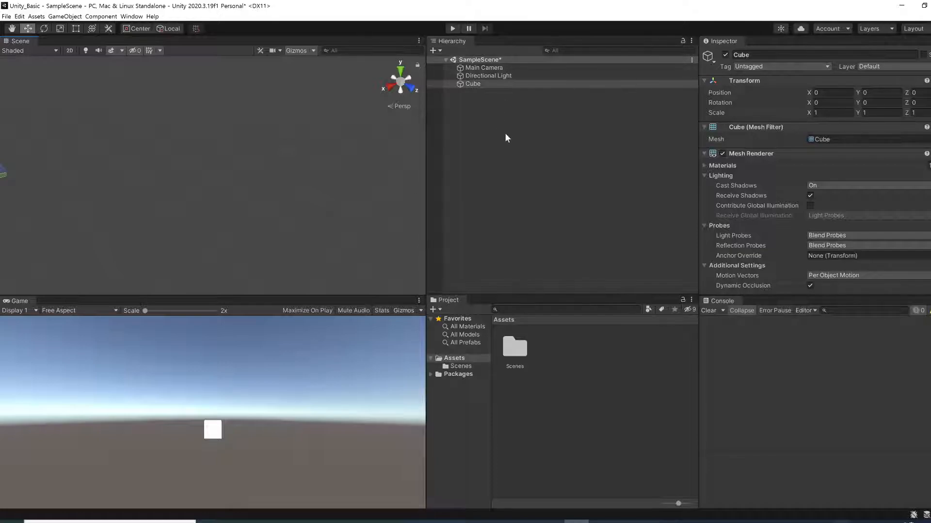
Frame the cube in the Scene view and inspect it from a closer and a more distant viewpoint.
{"action": "double_click", "coordinate": [486, 85]}
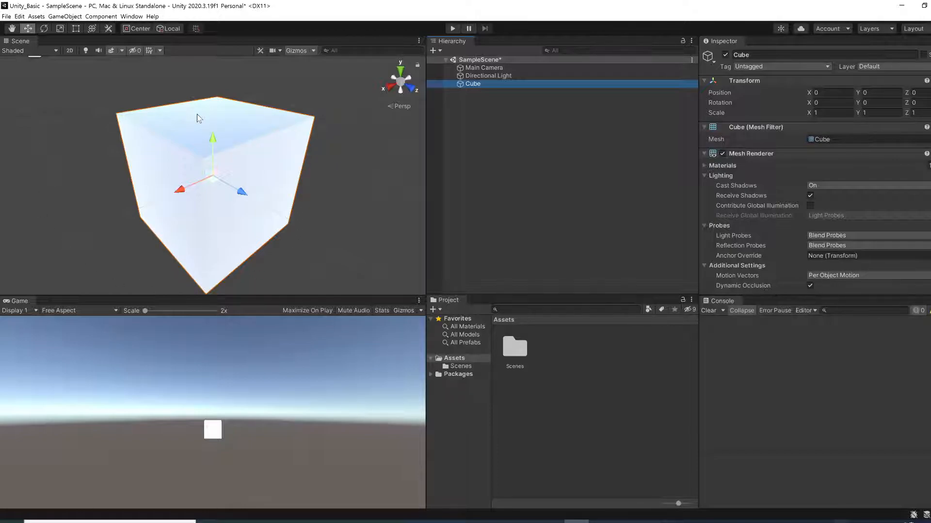
{"action": "scroll", "coordinate": [197, 114], "scroll_direction": "down", "scroll_amount": 5}
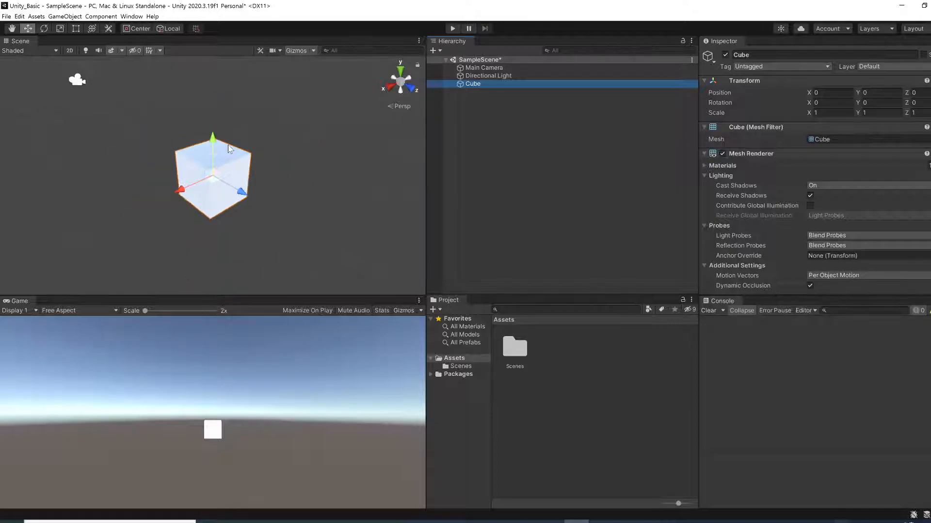
{"action": "left_click_drag", "start_coordinate": [318, 134], "coordinate": [338, 150], "text": "alt"}
{"action": "right_click_drag", "start_coordinate": [338, 150], "coordinate": [285, 143]}
{"action": "middle_click_drag", "start_coordinate": [284, 143], "coordinate": [44, 99]}
Deselect the cube, select it again and focus the Scene view on it.
{"action": "left_click", "coordinate": [480, 86]}
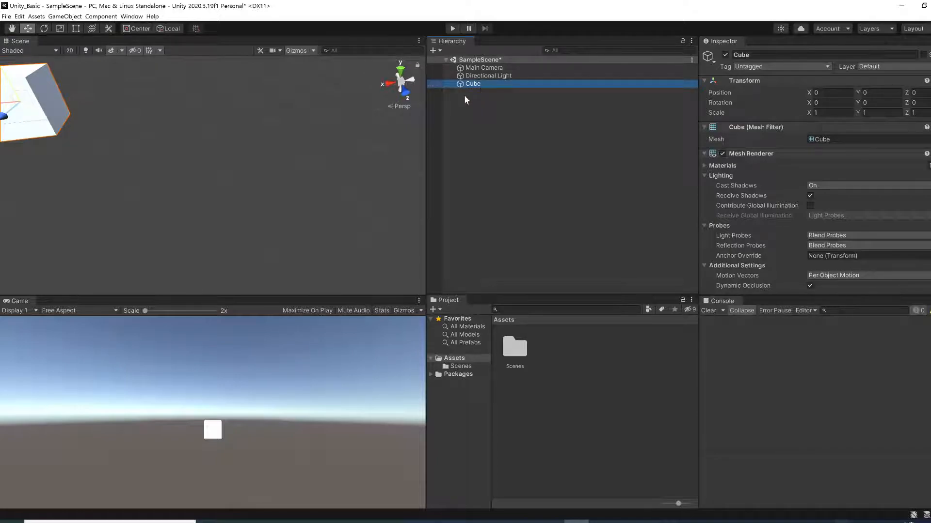
{"action": "left_click", "coordinate": [232, 121]}
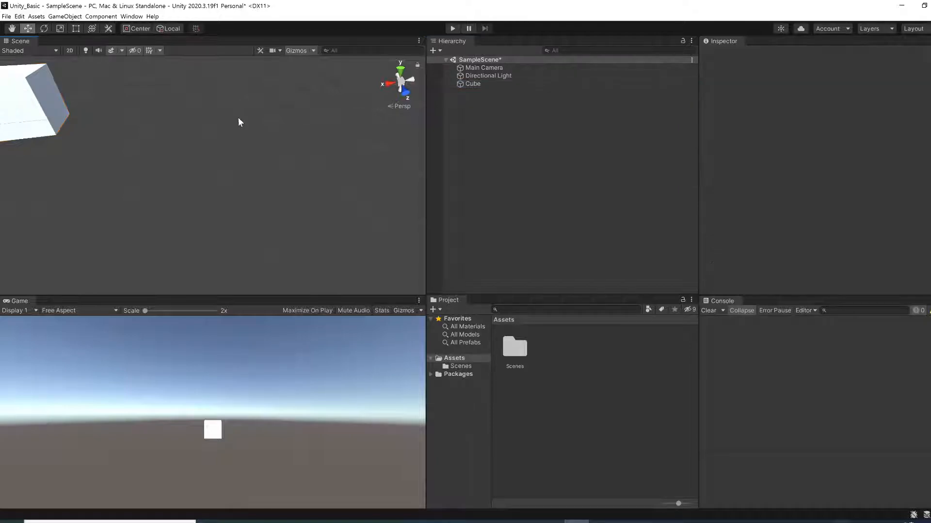
{"action": "left_click", "coordinate": [514, 76]}
{"action": "left_click", "coordinate": [504, 85]}
{"action": "key", "text": "f"}
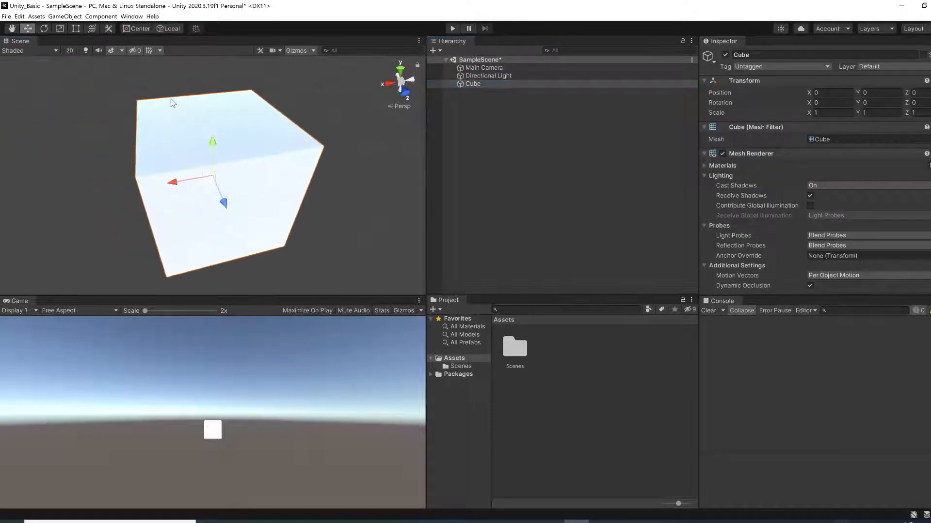
Examine the cube from another side and review its components down to the Box Collider and material.
{"action": "right_click_drag", "start_coordinate": [130, 205], "coordinate": [362, 152]}
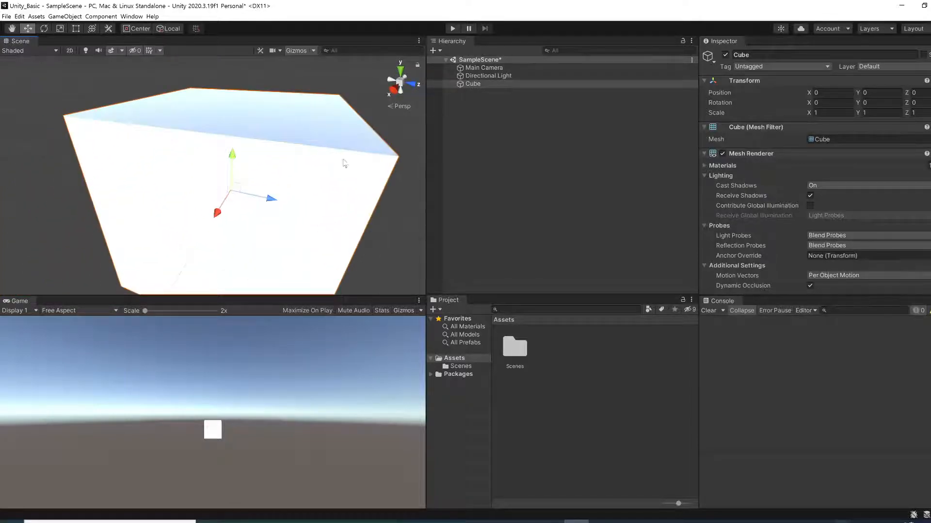
{"action": "scroll", "coordinate": [335, 170], "scroll_direction": "down", "scroll_amount": 3}
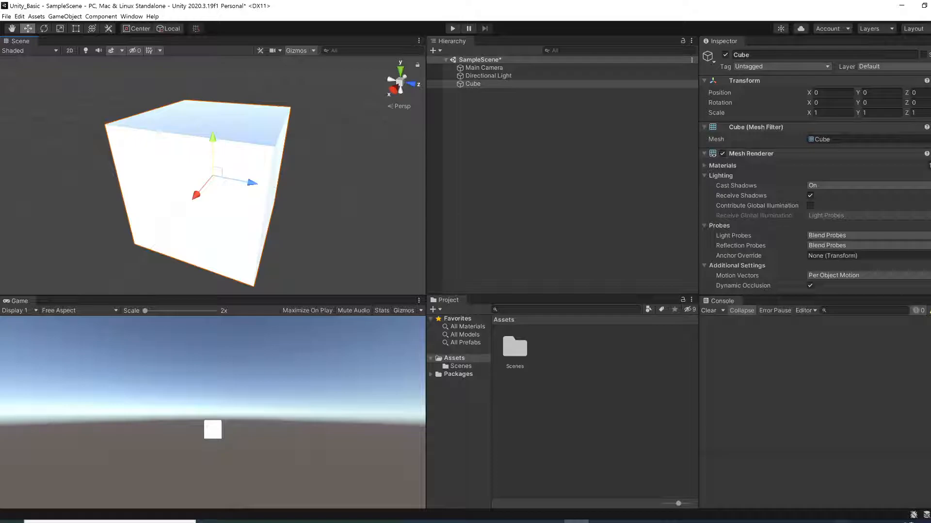
{"action": "scroll", "coordinate": [320, 153], "scroll_direction": "down", "scroll_amount": 5}
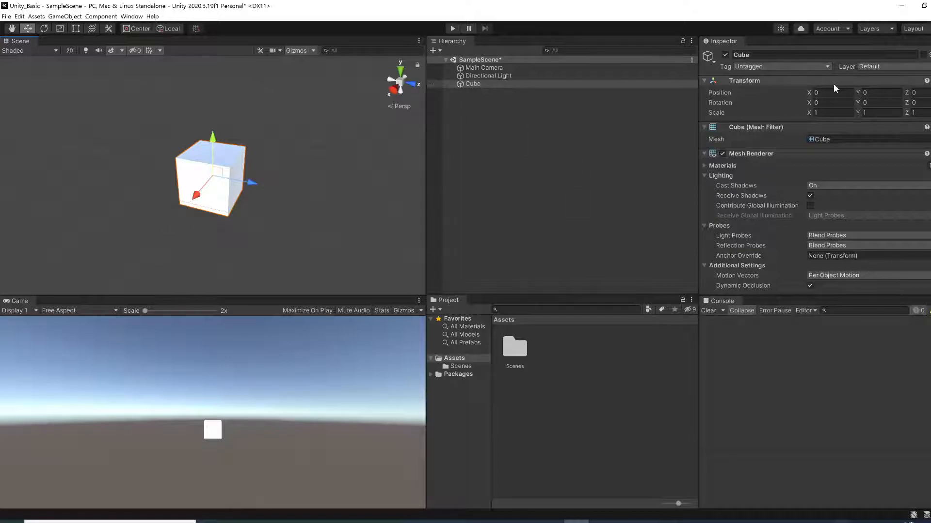
{"action": "scroll", "coordinate": [842, 243], "scroll_direction": "down", "scroll_amount": 3}
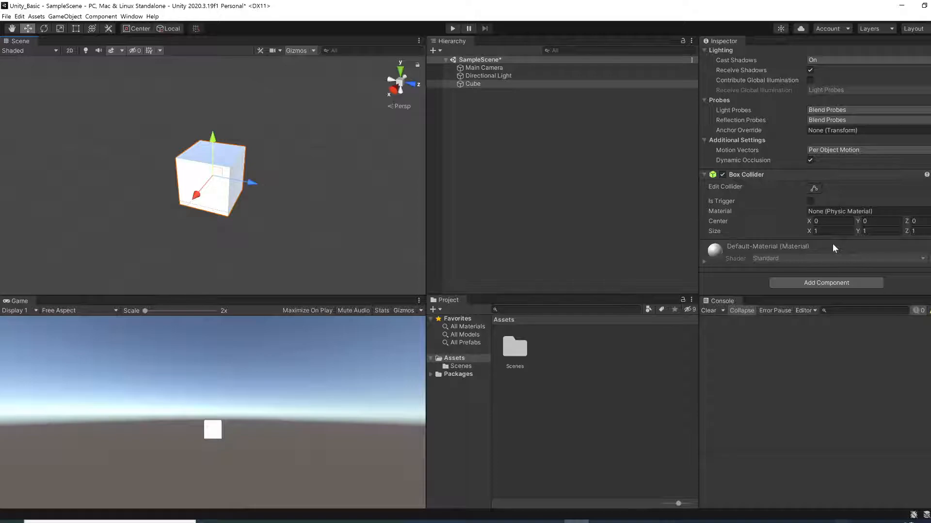
{"action": "scroll", "coordinate": [829, 245], "scroll_direction": "up", "scroll_amount": 3}
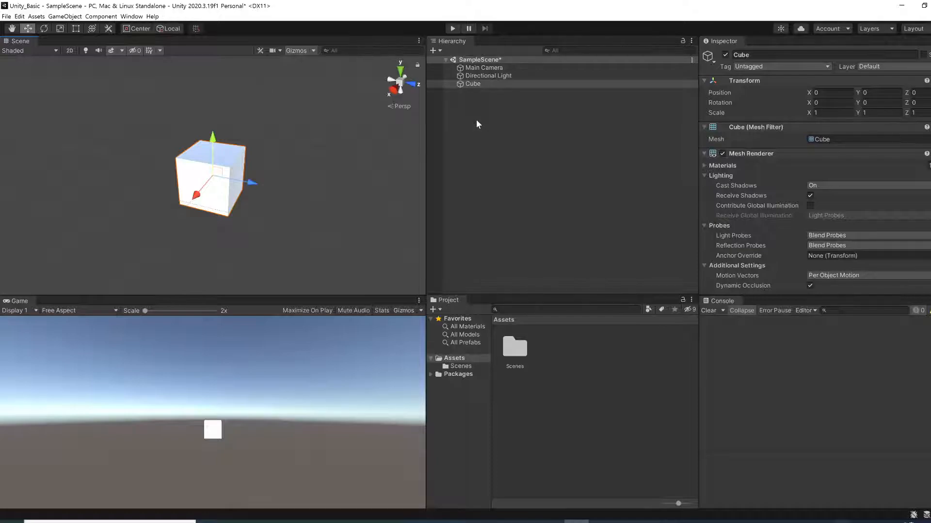
Copy and paste the cube within the scene hierarchy and undo the paste.
{"action": "right_click", "coordinate": [491, 86]}
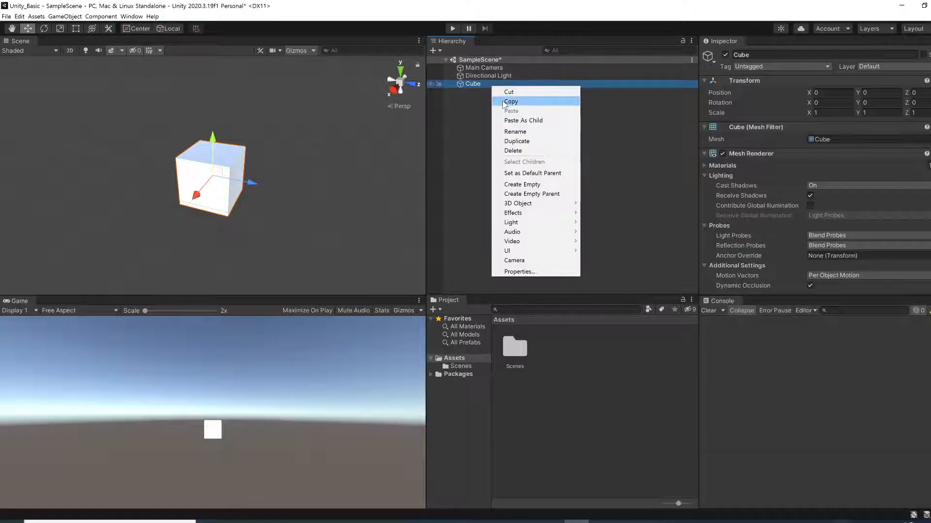
{"action": "left_click", "coordinate": [502, 102]}
{"action": "right_click", "coordinate": [472, 106]}
{"action": "left_click", "coordinate": [491, 131]}
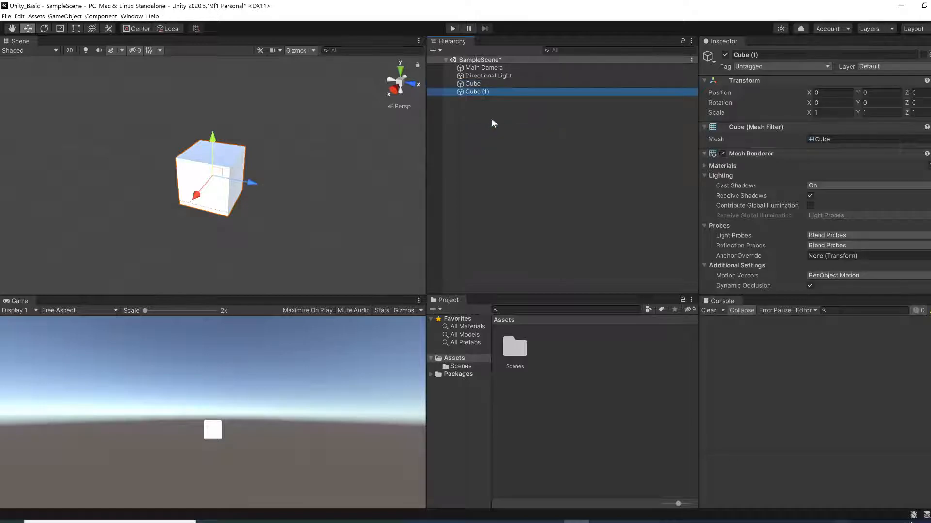
{"action": "key", "text": "ctrl+z"}
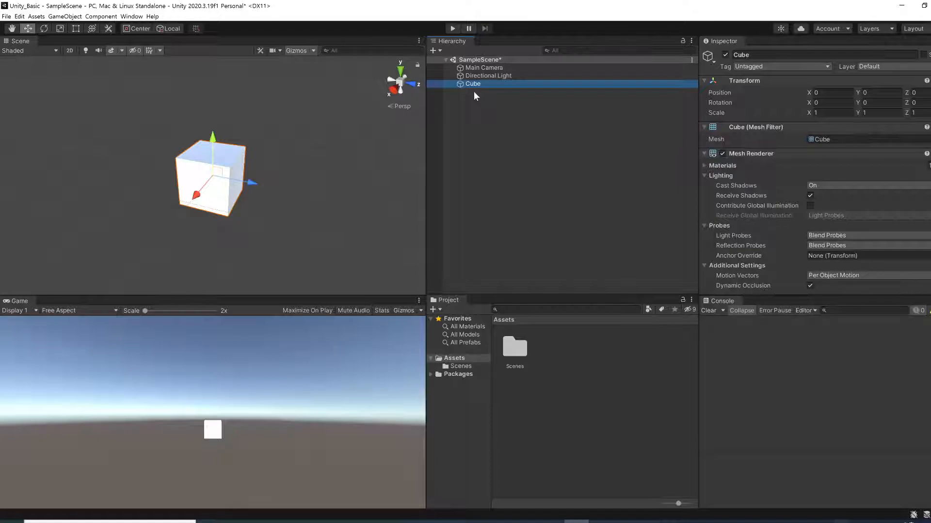
Duplicate the cube and move the copy along the Z axis to about 1.86.
{"action": "key", "text": "ctrl+d"}
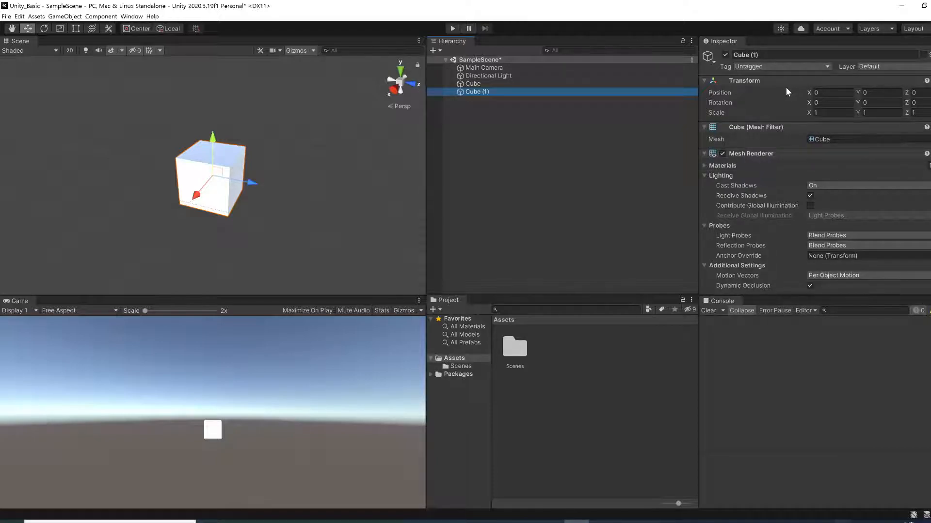
{"action": "left_click_drag", "start_coordinate": [249, 182], "coordinate": [359, 203]}
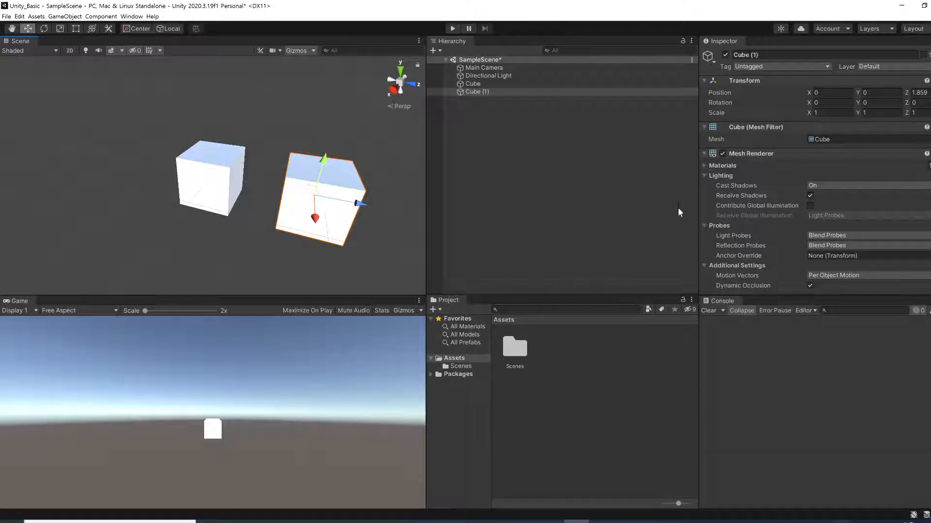
Compare the two cubes up close, from the front and at an angle, with the original cube selected.
{"action": "scroll", "coordinate": [327, 208], "scroll_direction": "up", "scroll_amount": 5}
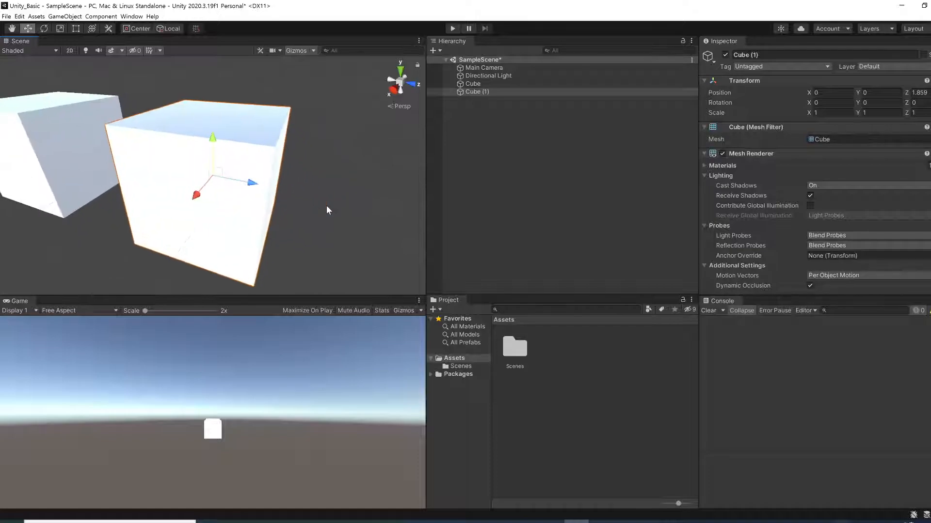
{"action": "scroll", "coordinate": [165, 215], "scroll_direction": "down", "scroll_amount": 5}
{"action": "middle_click_drag", "start_coordinate": [243, 204], "coordinate": [280, 202]}
{"action": "scroll", "coordinate": [262, 203], "scroll_direction": "up", "scroll_amount": 3}
{"action": "scroll", "coordinate": [245, 205], "scroll_direction": "down", "scroll_amount": 3}
{"action": "right_click_drag", "start_coordinate": [244, 204], "coordinate": [236, 202]}
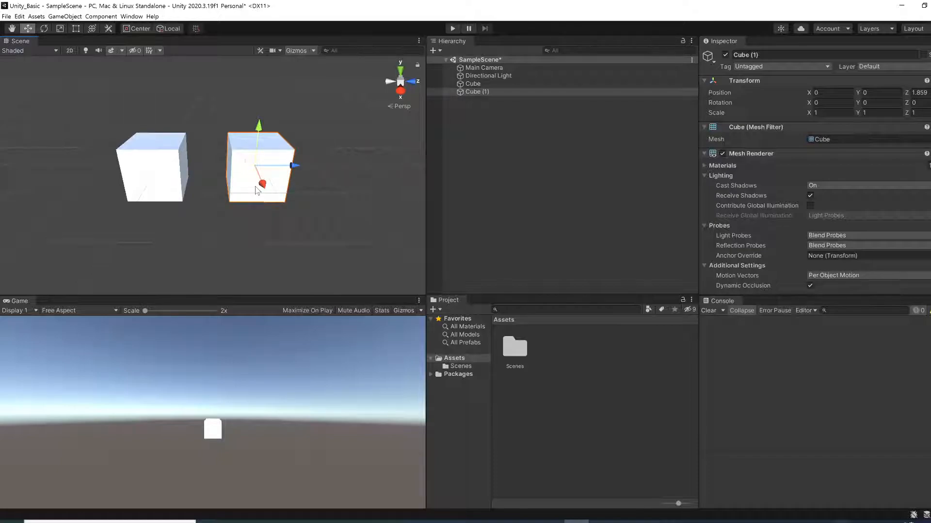
{"action": "left_click", "coordinate": [165, 163]}
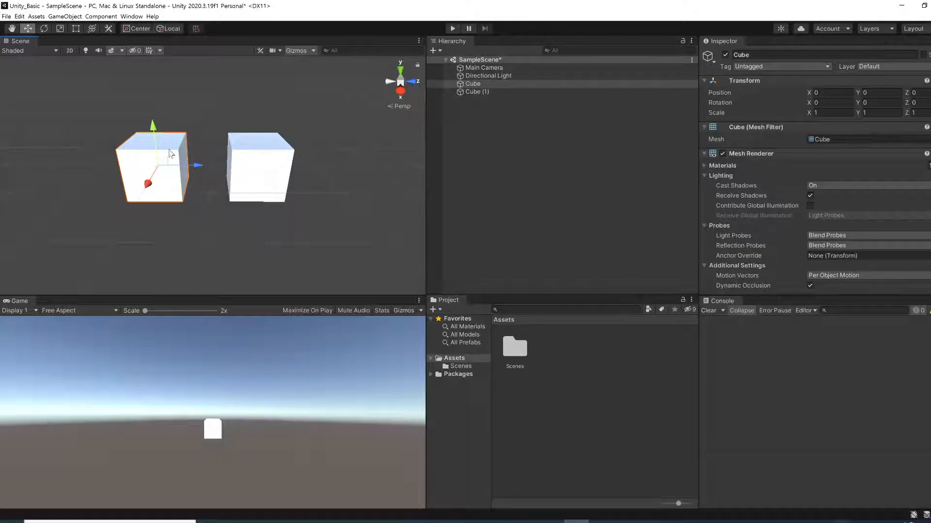
{"action": "left_click_drag", "start_coordinate": [238, 144], "coordinate": [179, 261], "text": "alt"}
{"action": "middle_click_drag", "start_coordinate": [179, 260], "coordinate": [269, 249]}
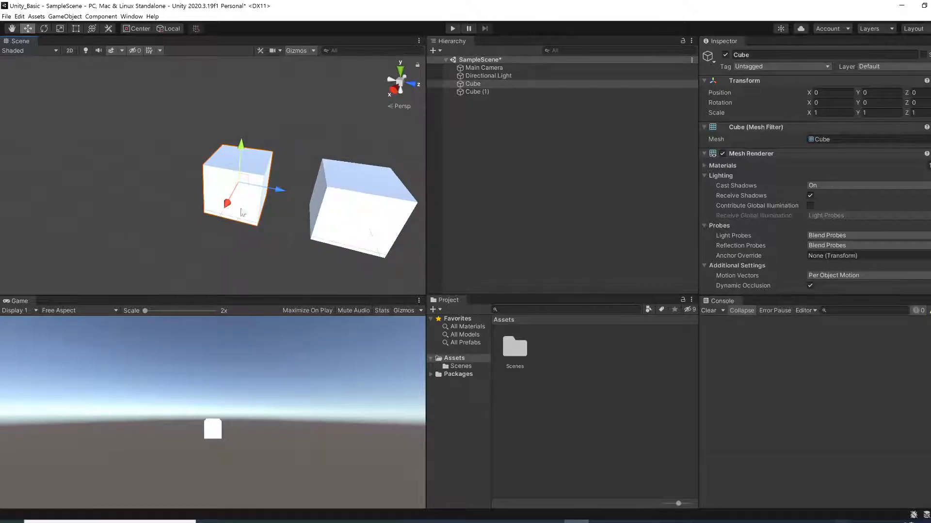
Select the duplicate cube and try out the vertex-snap pivot on its different corners and faces.
{"action": "key", "text": "v"}
{"action": "key", "text": "v"}
{"action": "left_click", "coordinate": [319, 241]}
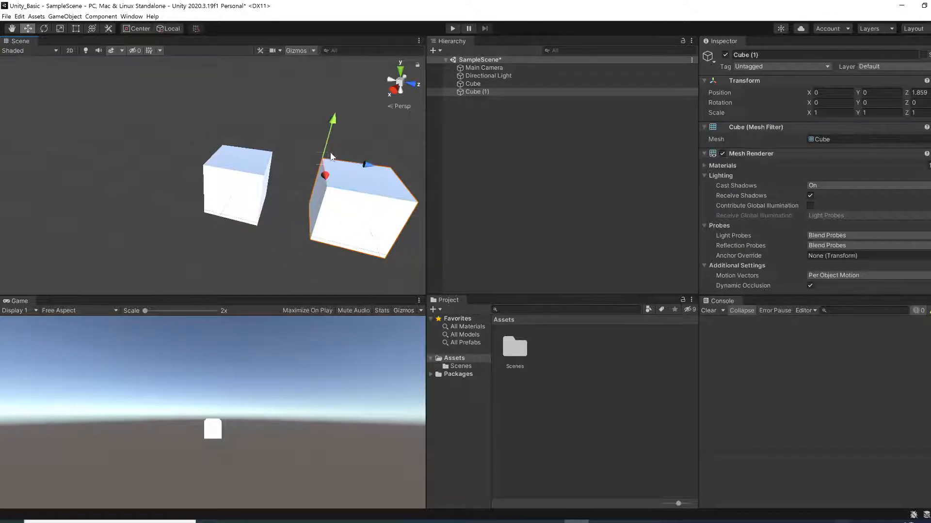
{"action": "left_click", "coordinate": [291, 205]}
{"action": "left_click", "coordinate": [316, 202]}
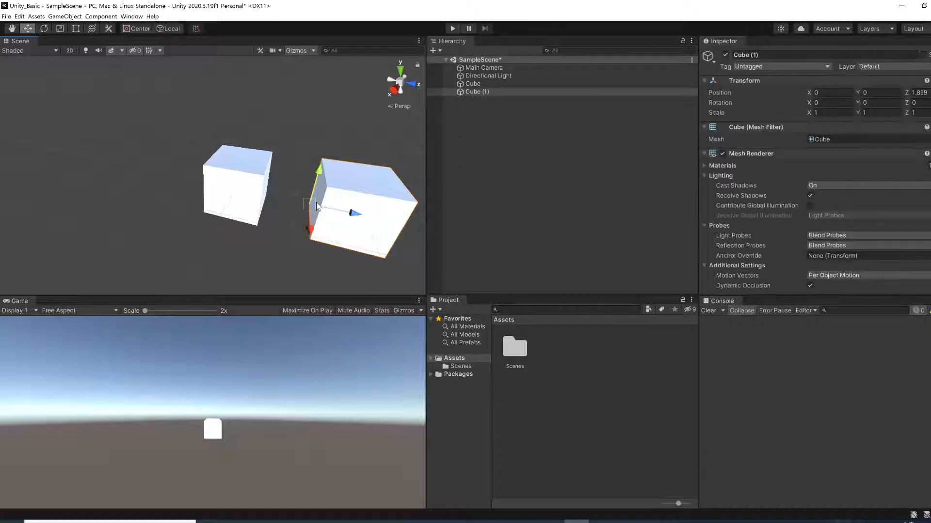
{"action": "key", "text": "v"}
{"action": "left_click", "coordinate": [311, 207]}
{"action": "left_click", "coordinate": [317, 208]}
{"action": "key", "text": "v"}
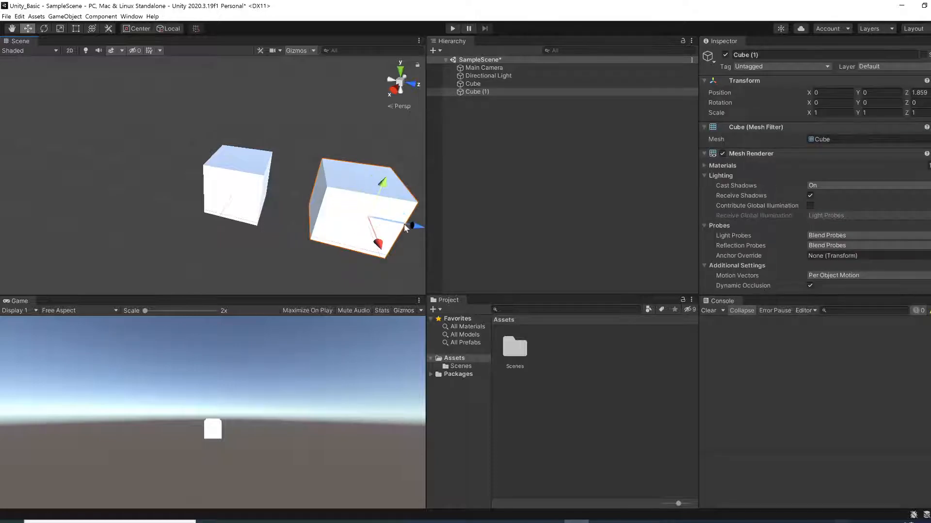
{"action": "left_click", "coordinate": [405, 225]}
{"action": "left_click", "coordinate": [343, 218]}
{"action": "key", "text": "v"}
{"action": "key", "text": "v"}
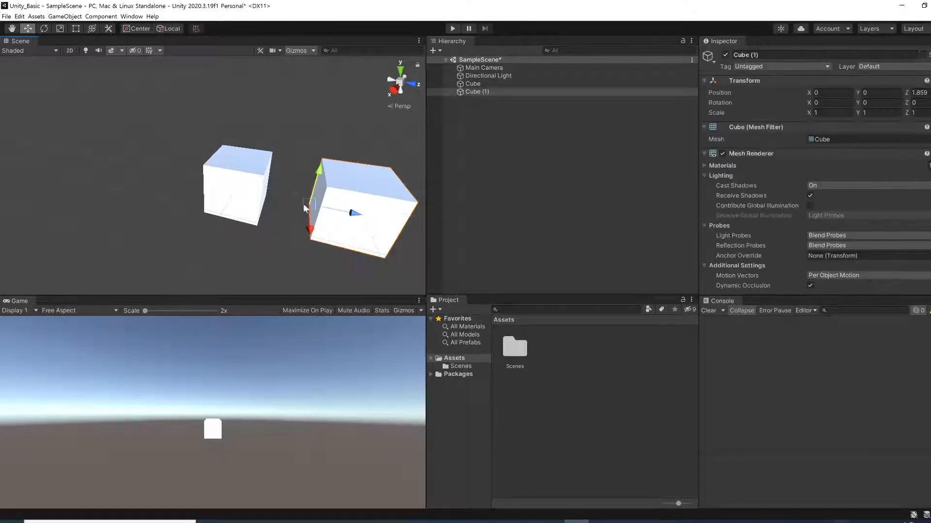
Vertex-snap the original cube's lower corner onto the facing lower corner of the duplicate cube.
{"action": "left_click", "coordinate": [260, 201]}
{"action": "key", "text": "v"}
{"action": "left_click_drag", "start_coordinate": [281, 197], "coordinate": [312, 241]}
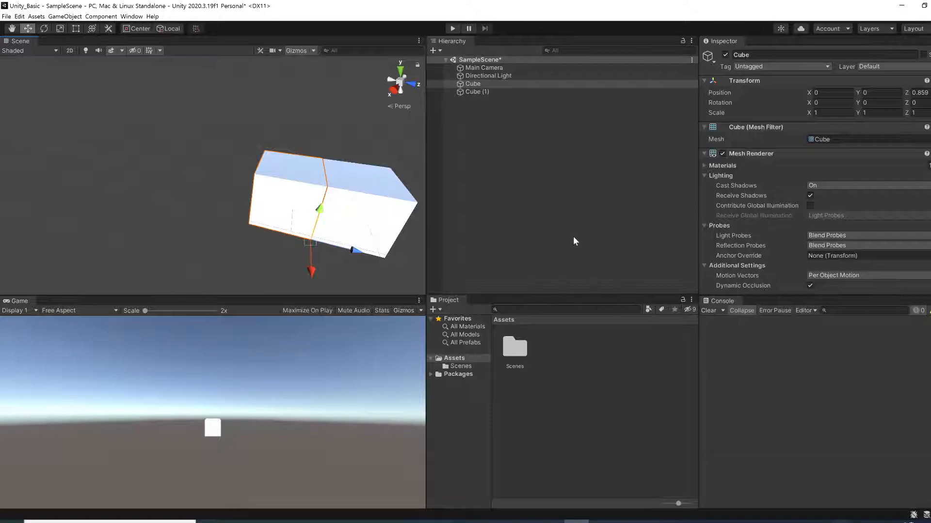
Move the original cube freely with the axis handles to about X -0.6 and Z 0.87.
{"action": "middle_click_drag", "start_coordinate": [333, 262], "coordinate": [315, 258]}
{"action": "scroll", "coordinate": [316, 246], "scroll_direction": "down", "scroll_amount": 4}
{"action": "right_click_drag", "start_coordinate": [273, 244], "coordinate": [325, 222]}
{"action": "left_click", "coordinate": [326, 222]}
{"action": "middle_click_drag", "start_coordinate": [290, 256], "coordinate": [313, 208]}
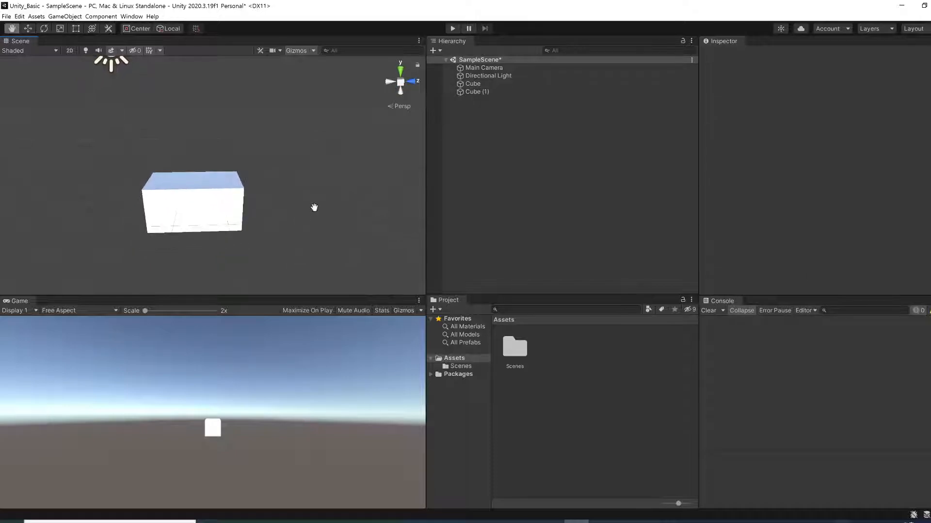
{"action": "left_click", "coordinate": [185, 222]}
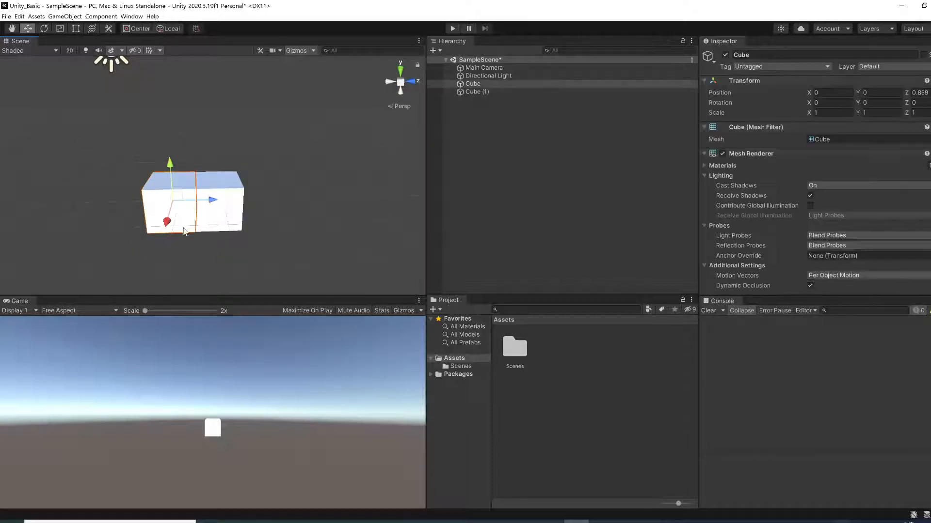
{"action": "left_click_drag", "start_coordinate": [217, 207], "coordinate": [115, 225]}
{"action": "left_click_drag", "start_coordinate": [161, 193], "coordinate": [232, 202]}
{"action": "right_click_drag", "start_coordinate": [265, 168], "coordinate": [251, 241]}
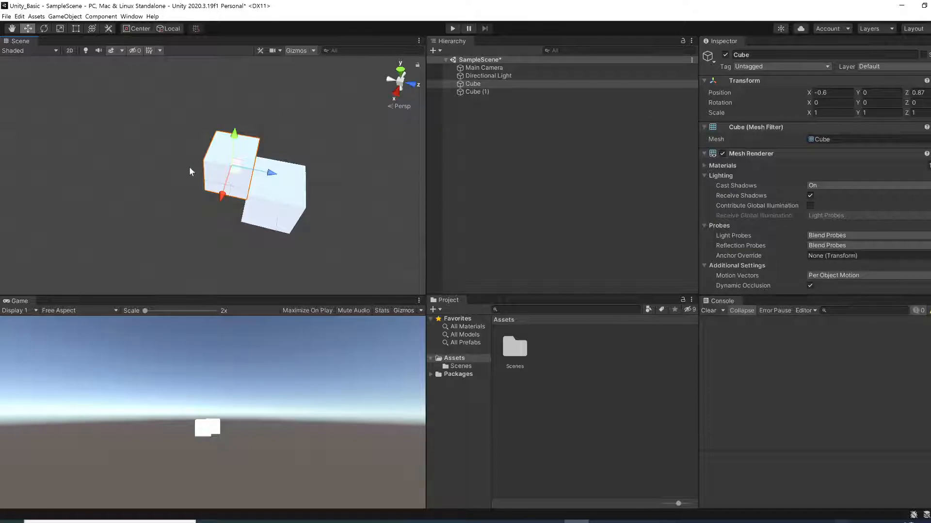
Shift the original cube along the X axis to about -0.28, trying to align it by hand.
{"action": "left_click", "coordinate": [270, 182]}
{"action": "left_click", "coordinate": [240, 178]}
{"action": "left_click", "coordinate": [220, 202]}
{"action": "left_click", "coordinate": [246, 200]}
{"action": "left_click_drag", "start_coordinate": [224, 197], "coordinate": [218, 238]}
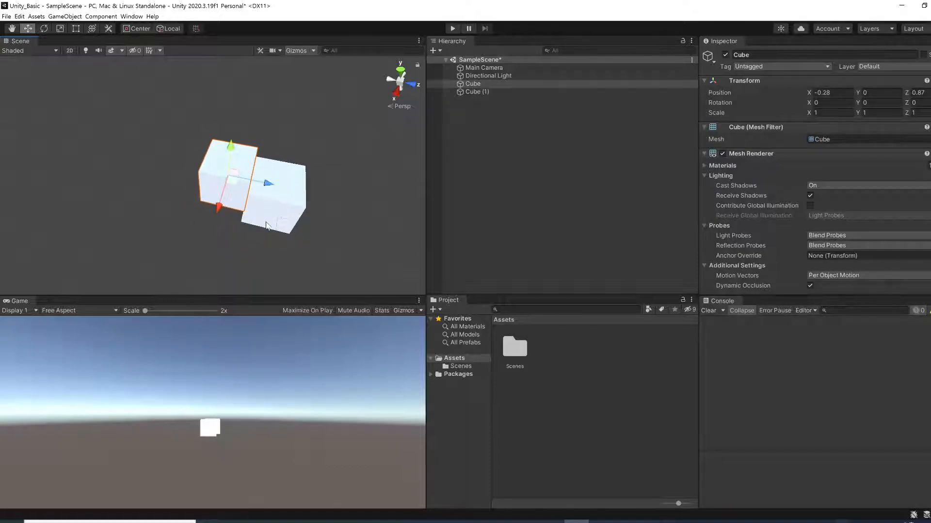
Vertex-snap the original cube flush against the duplicate cube, at X 0 and Z 0.859.
{"action": "left_click_drag", "start_coordinate": [270, 184], "coordinate": [257, 220]}
{"action": "left_click", "coordinate": [228, 194]}
{"action": "key", "text": "v"}
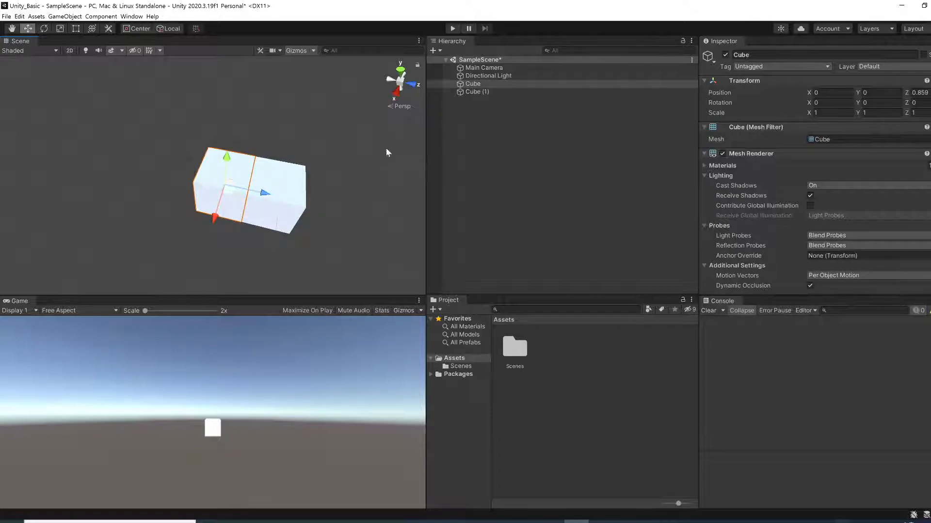
Set the original cube's Y scale to 2 and vertex-snap its bottom corner to the neighbouring cube's base corner.
{"action": "left_click", "coordinate": [872, 113]}
{"action": "type", "text": "2"}
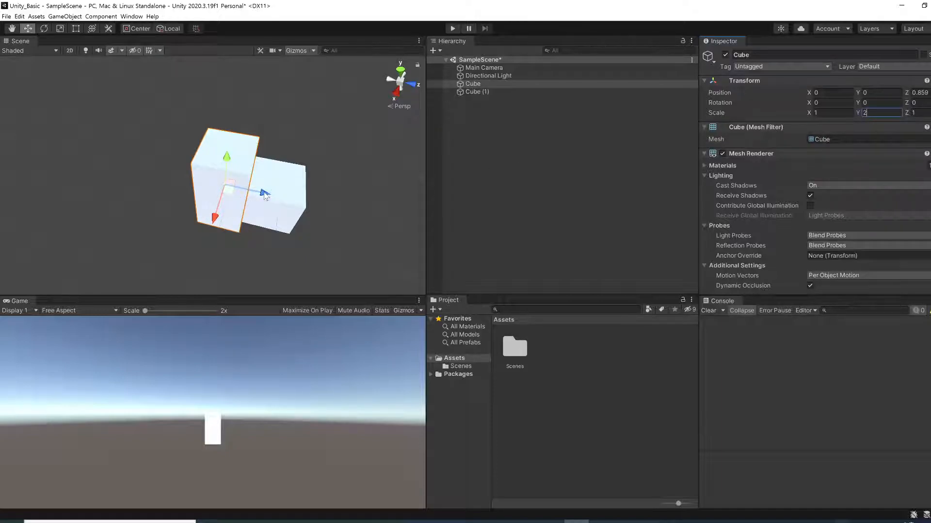
{"action": "left_click", "coordinate": [238, 230]}
{"action": "mouse_move", "coordinate": [231, 272]}
{"action": "left_mouse_down"}
{"action": "mouse_move", "coordinate": [223, 260]}
{"action": "mouse_move", "coordinate": [231, 251]}
{"action": "mouse_move", "coordinate": [240, 261]}
{"action": "left_mouse_up"}
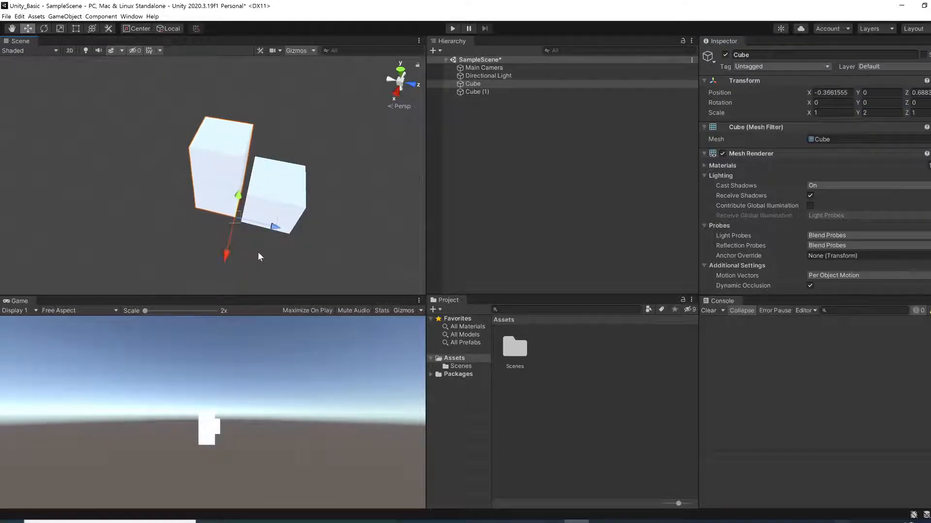
{"action": "left_click_drag", "start_coordinate": [271, 228], "coordinate": [242, 222]}
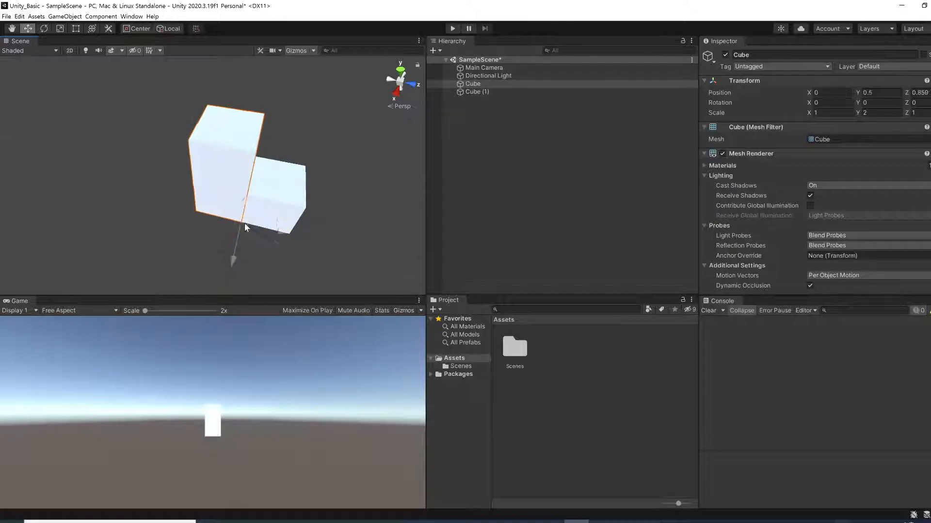
Duplicate the two-unit-high cube and vertex-snap the copy against its free side, at about Z -0.141.
{"action": "right_click_drag", "start_coordinate": [285, 245], "coordinate": [301, 205]}
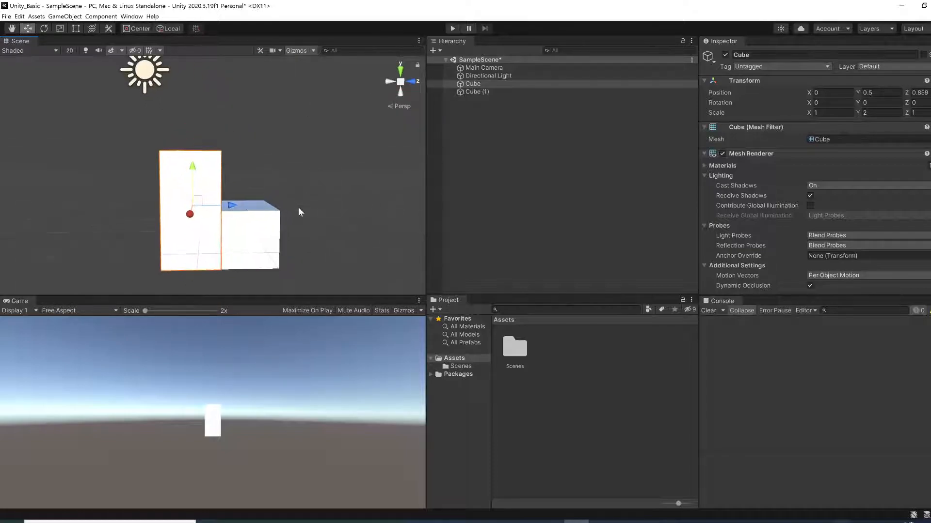
{"action": "key", "text": "ctrl+d"}
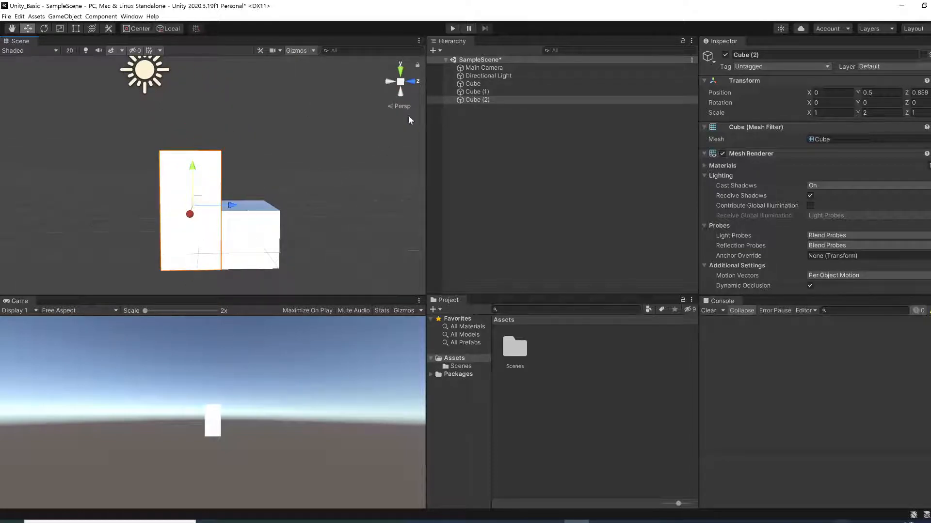
{"action": "key", "text": "v"}
{"action": "key", "text": "v"}
{"action": "left_click", "coordinate": [196, 272]}
{"action": "left_click", "coordinate": [198, 264]}
{"action": "left_click_drag", "start_coordinate": [221, 271], "coordinate": [178, 268]}
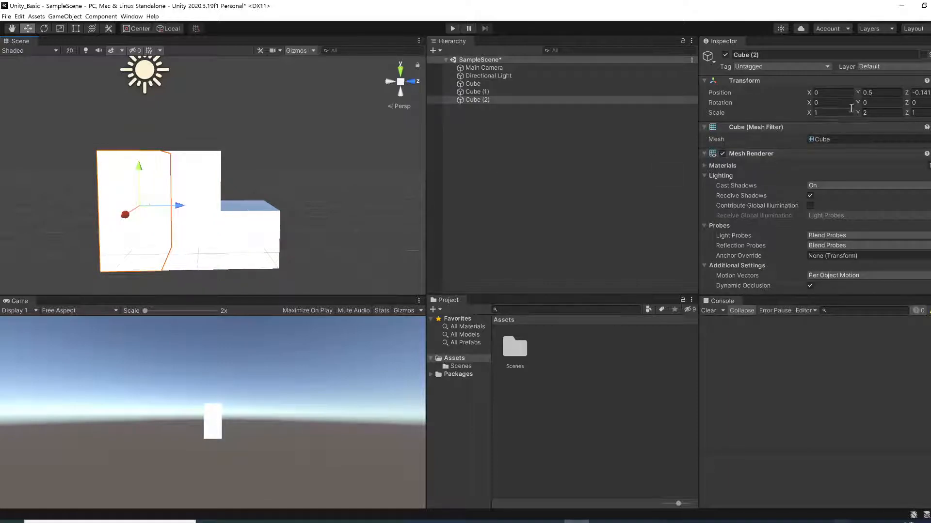
Set the new copy's Y scale to 3 and vertex-snap its base level with the other cubes.
{"action": "left_click", "coordinate": [873, 112]}
{"action": "type", "text": "3"}
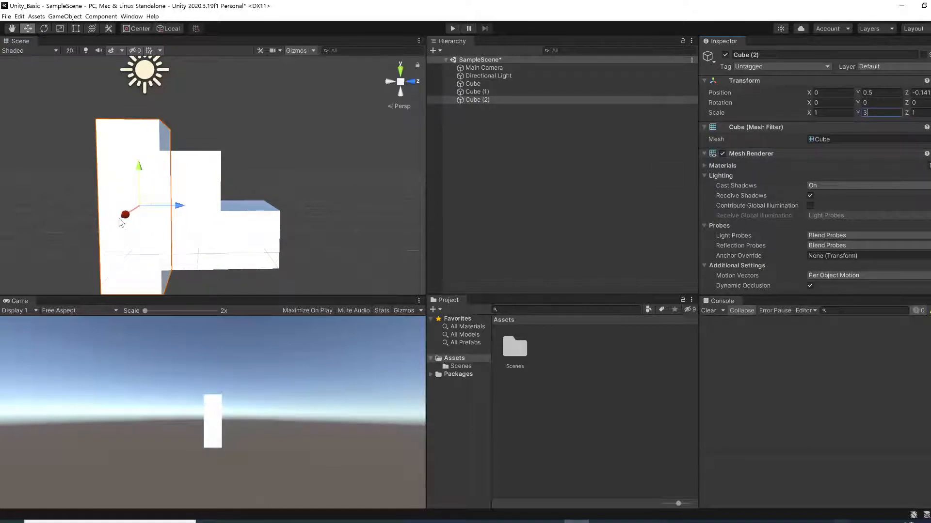
{"action": "left_click_drag", "start_coordinate": [145, 204], "coordinate": [155, 184]}
{"action": "key", "text": "v"}
{"action": "left_click", "coordinate": [167, 278]}
{"action": "left_click", "coordinate": [166, 278]}
{"action": "left_click_drag", "start_coordinate": [165, 277], "coordinate": [171, 268]}
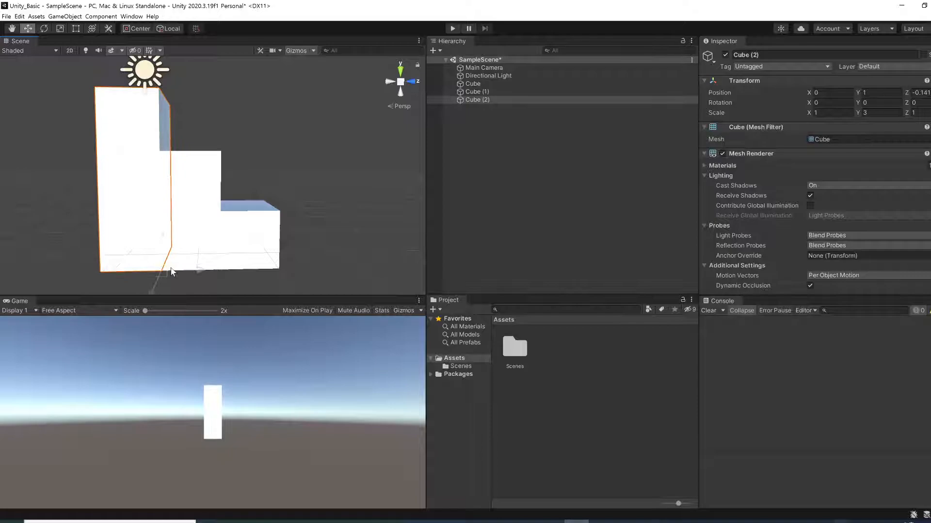
Deselect the cubes and examine the three-step staircase from the front and at an angle.
{"action": "left_click", "coordinate": [291, 247]}
{"action": "middle_click_drag", "start_coordinate": [316, 239], "coordinate": [374, 240]}
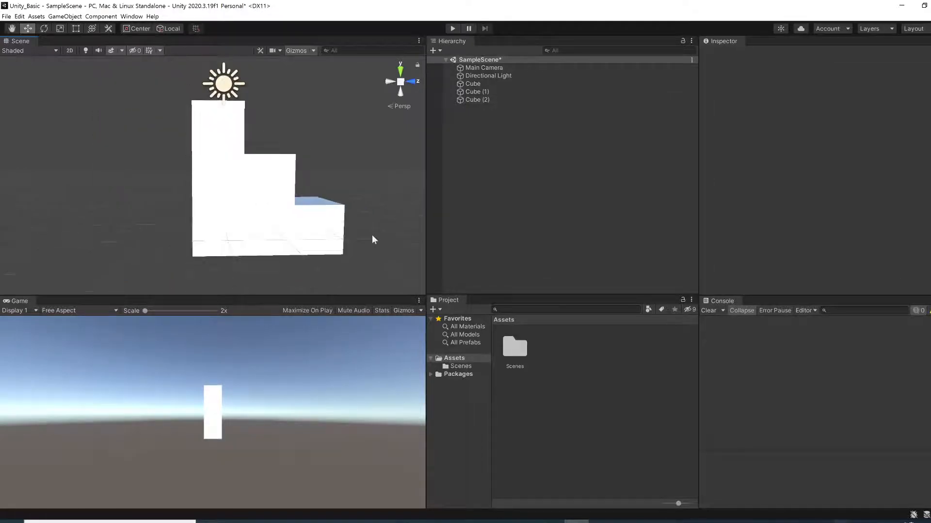
{"action": "left_click_drag", "start_coordinate": [307, 187], "coordinate": [355, 91], "text": "alt"}
{"action": "scroll", "coordinate": [353, 144], "scroll_direction": "down", "scroll_amount": 5}
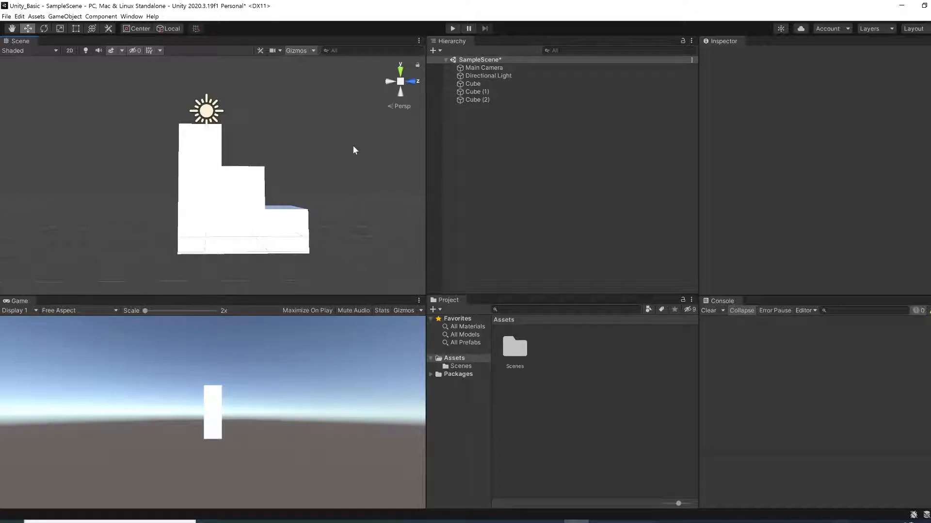
{"action": "left_click_drag", "start_coordinate": [353, 145], "coordinate": [169, 199], "text": "alt"}
{"action": "middle_click_drag", "start_coordinate": [251, 249], "coordinate": [275, 228]}
{"action": "right_click_drag", "start_coordinate": [275, 227], "coordinate": [260, 230]}
{"action": "middle_click_drag", "start_coordinate": [282, 228], "coordinate": [223, 210]}
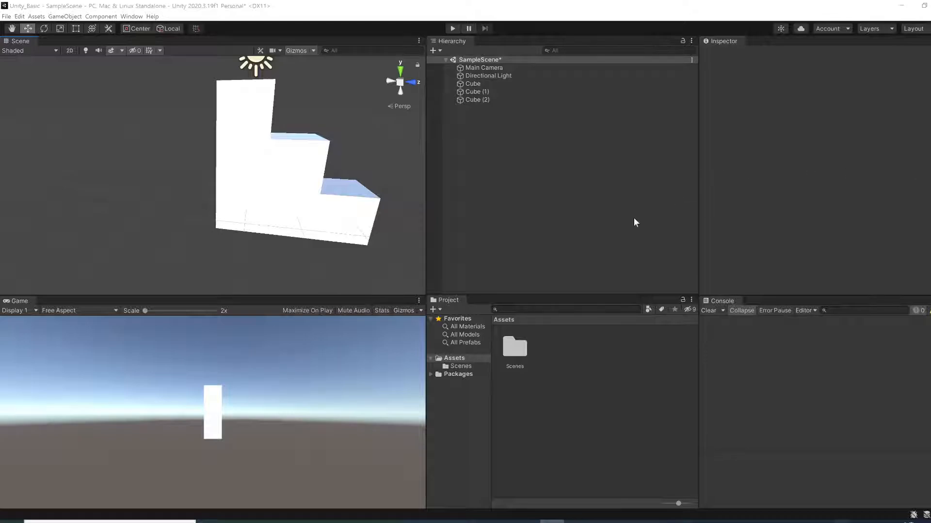
{"action": "mouse_move", "coordinate": [278, 178]}
{"action": "left_mouse_down", "text": "alt"}
{"action": "mouse_move", "coordinate": [249, 187]}
{"action": "mouse_move", "coordinate": [250, 200]}
{"action": "mouse_move", "coordinate": [287, 189]}
{"action": "left_mouse_up", "text": "alt"}
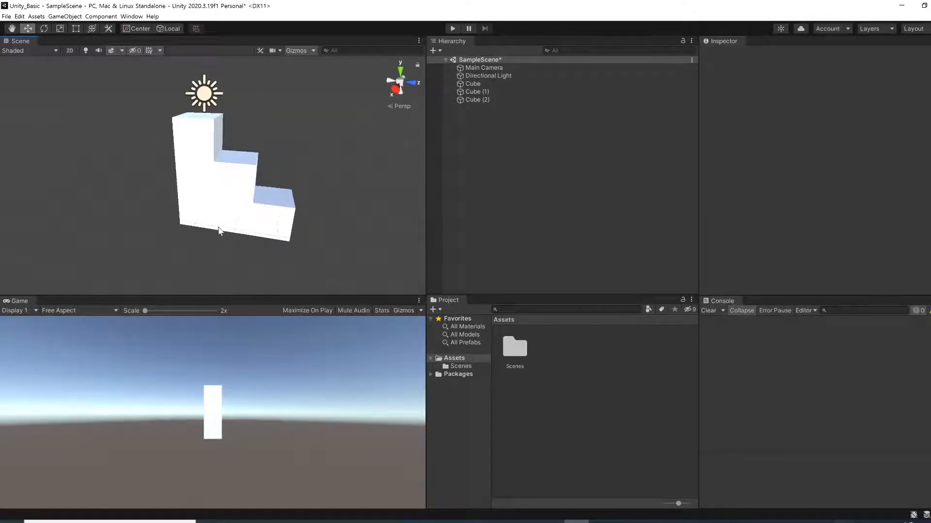
Add a sphere to the scene and move it along the Z axis to about 4.73.
{"action": "right_click", "coordinate": [508, 131]}
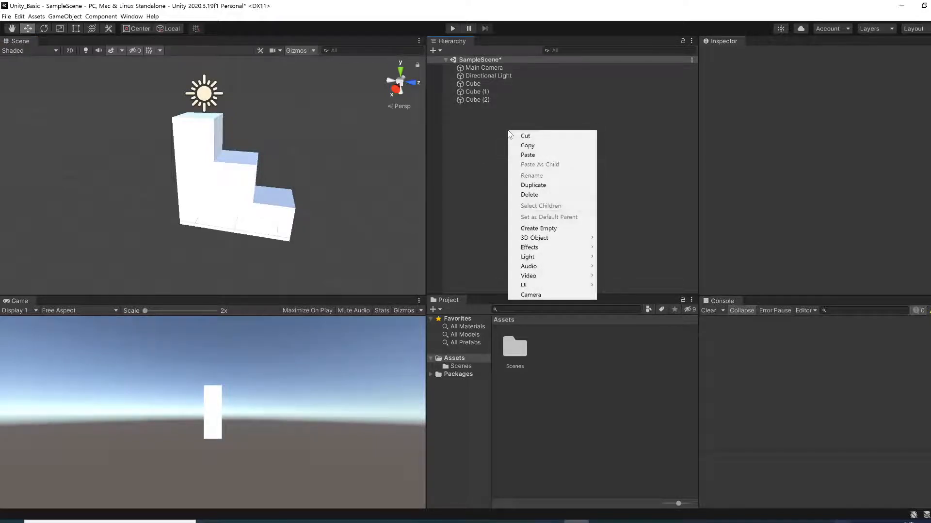
{"action": "left_click", "coordinate": [437, 50]}
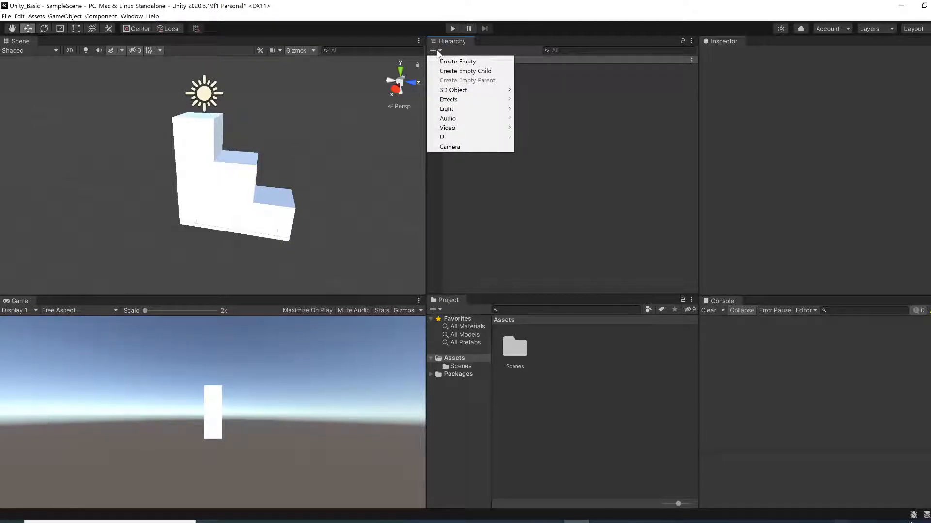
{"action": "mouse_move", "coordinate": [466, 90]}
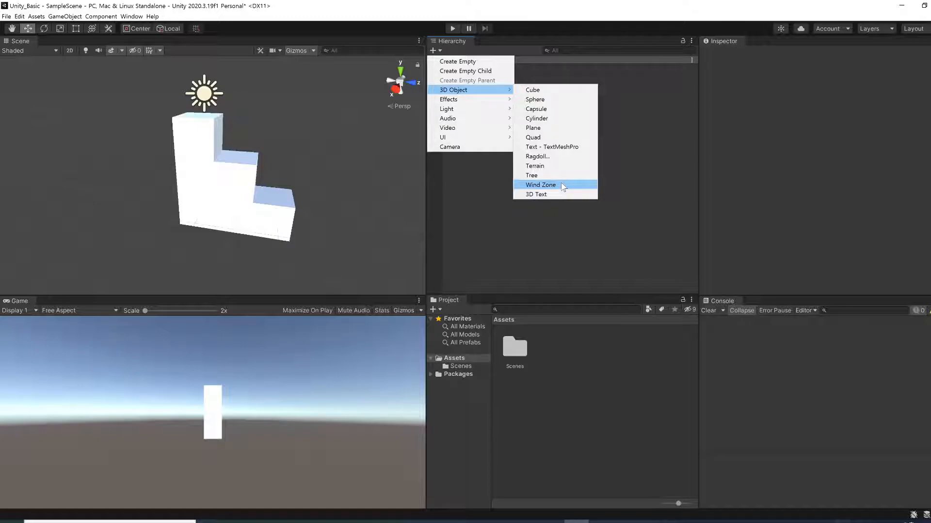
{"action": "left_click", "coordinate": [553, 99]}
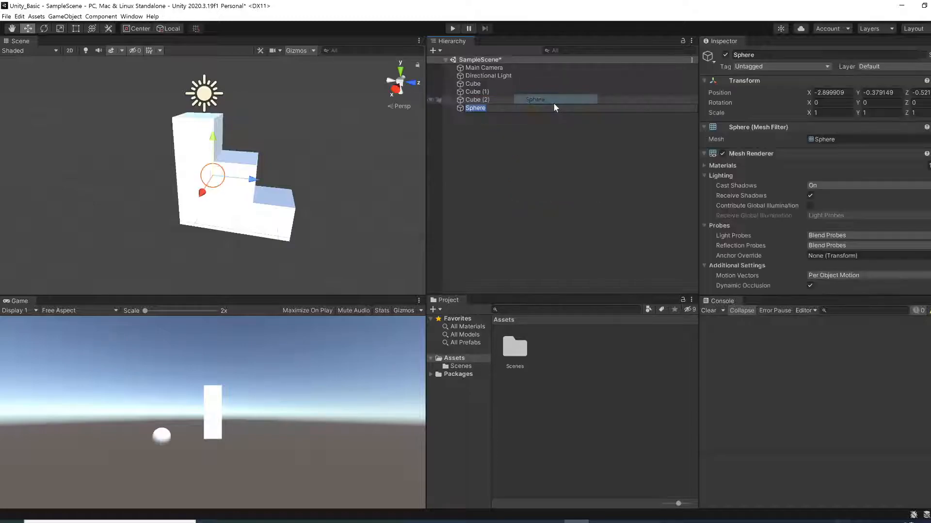
{"action": "left_click_drag", "start_coordinate": [251, 180], "coordinate": [379, 193]}
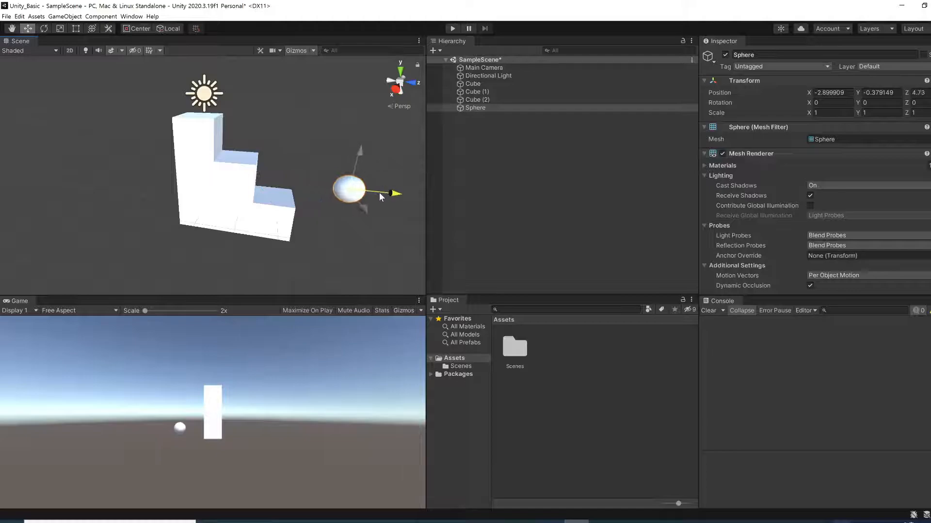
Add a capsule to the scene and move it to about Y 0.36 and Z 2.8.
{"action": "right_click", "coordinate": [495, 128]}
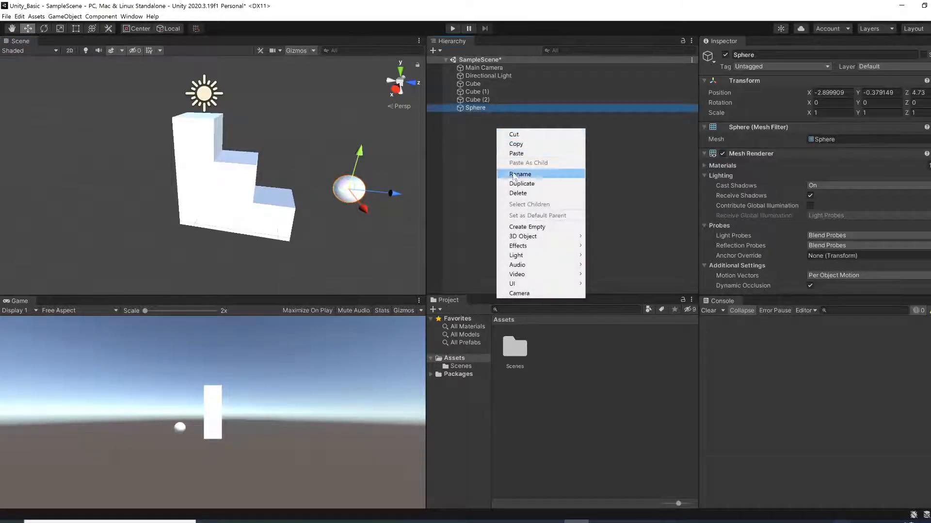
{"action": "mouse_move", "coordinate": [523, 236]}
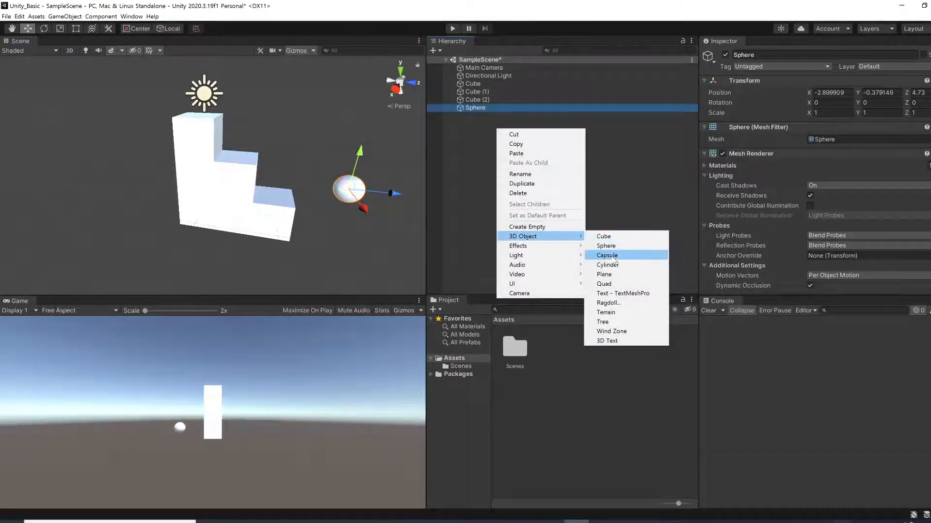
{"action": "left_click", "coordinate": [607, 256]}
{"action": "left_click_drag", "start_coordinate": [245, 182], "coordinate": [306, 143]}
Add a cylinder to the scene and move it to about X 0.87 and Z -3.21.
{"action": "right_click", "coordinate": [494, 188]}
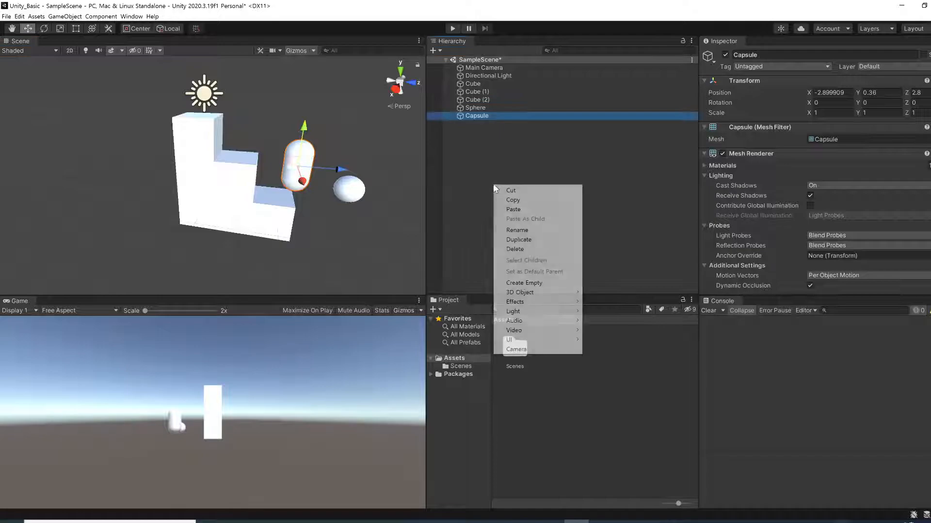
{"action": "mouse_move", "coordinate": [533, 293]}
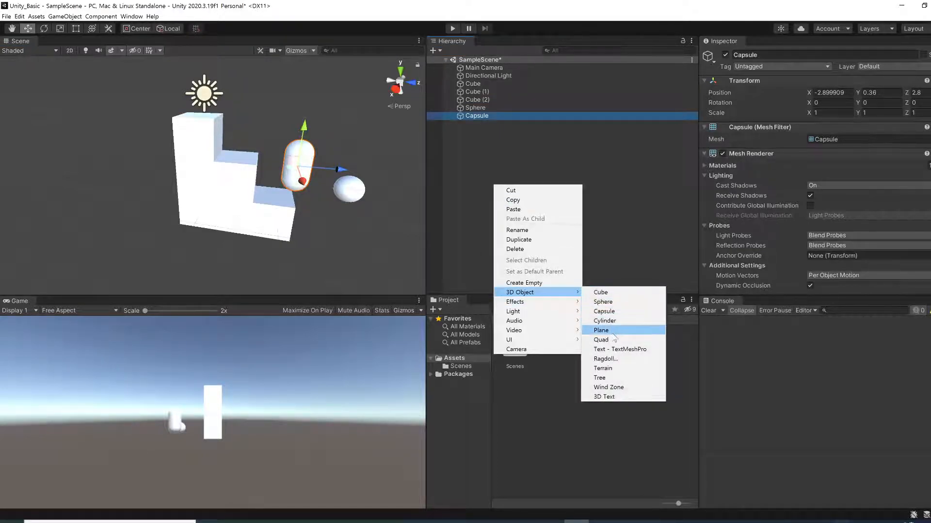
{"action": "left_click", "coordinate": [605, 321]}
{"action": "left_click_drag", "start_coordinate": [202, 193], "coordinate": [130, 222]}
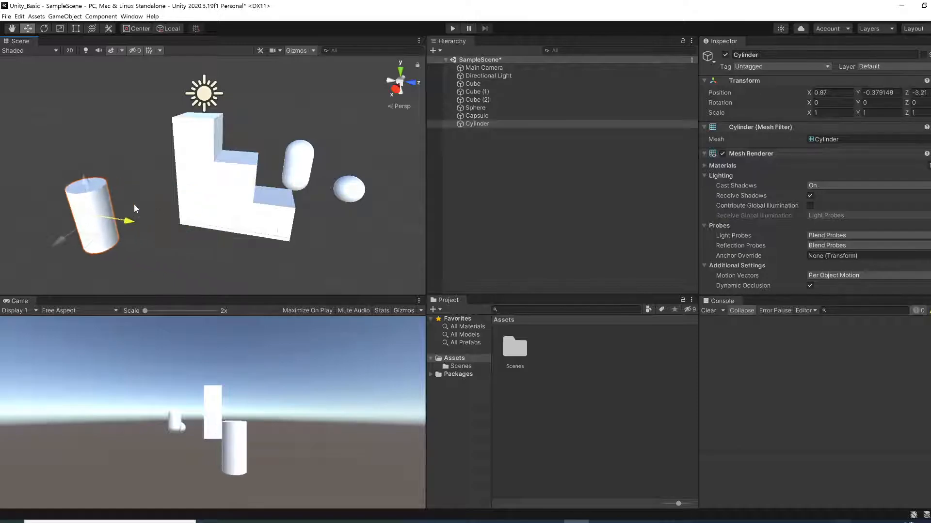
Examine the staircase and the added primitives from several angles, with the capsule selected.
{"action": "right_click", "coordinate": [524, 194]}
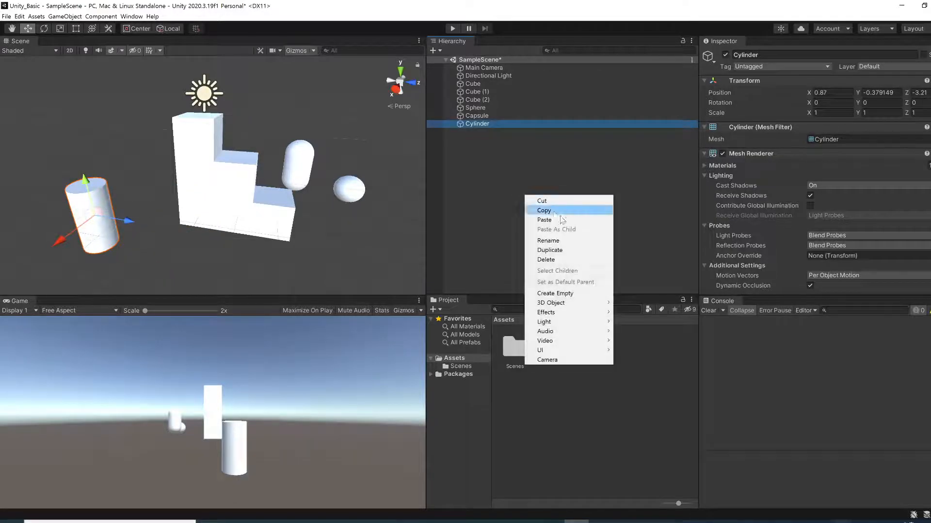
{"action": "left_click", "coordinate": [288, 253]}
{"action": "left_click_drag", "start_coordinate": [288, 252], "coordinate": [241, 234], "text": "alt"}
{"action": "middle_click_drag", "start_coordinate": [256, 228], "coordinate": [319, 220]}
{"action": "left_click", "coordinate": [331, 144]}
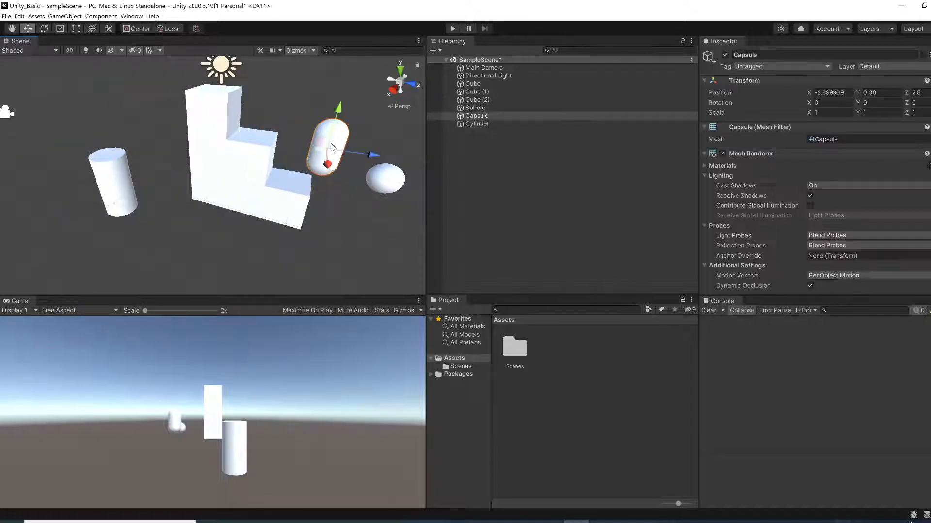
{"action": "scroll", "coordinate": [347, 161], "scroll_direction": "down", "scroll_amount": 2}
{"action": "right_click_drag", "start_coordinate": [380, 163], "coordinate": [348, 184]}
{"action": "middle_click_drag", "start_coordinate": [349, 187], "coordinate": [312, 199]}
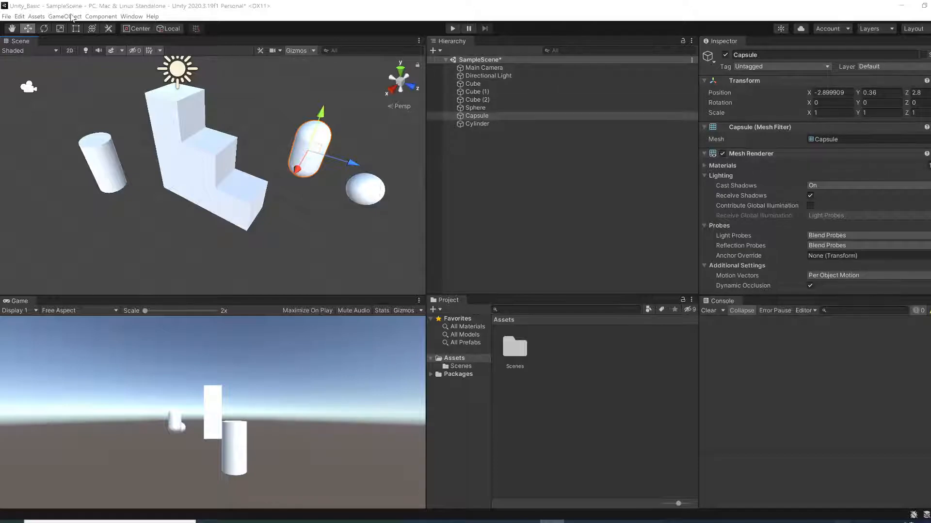
Open the Unity Asset Store website in the browser and maximize its window.
{"action": "left_click", "coordinate": [41, 17]}
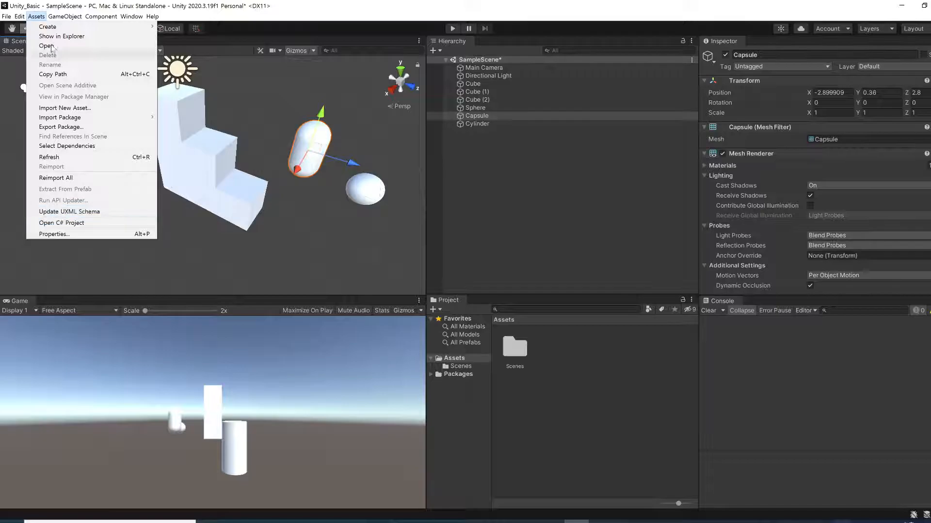
{"action": "mouse_move", "coordinate": [22, 17]}
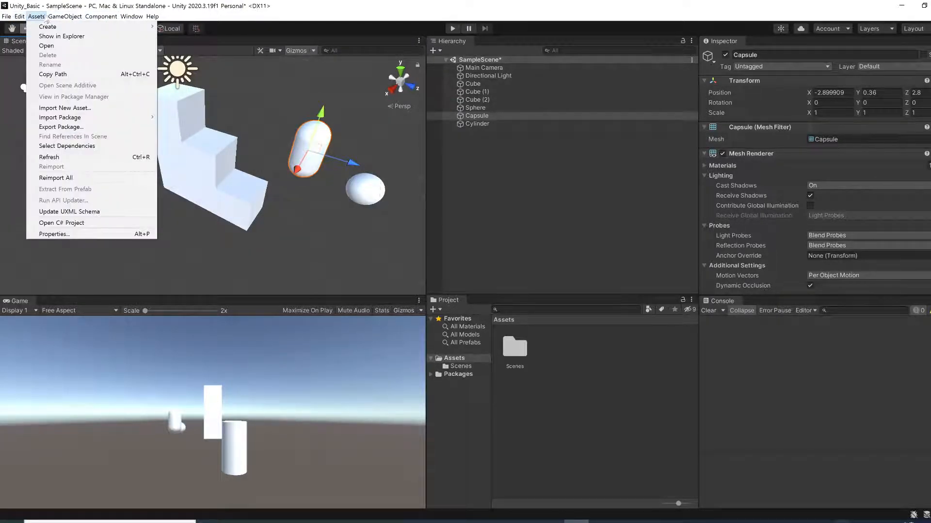
{"action": "mouse_move", "coordinate": [134, 15]}
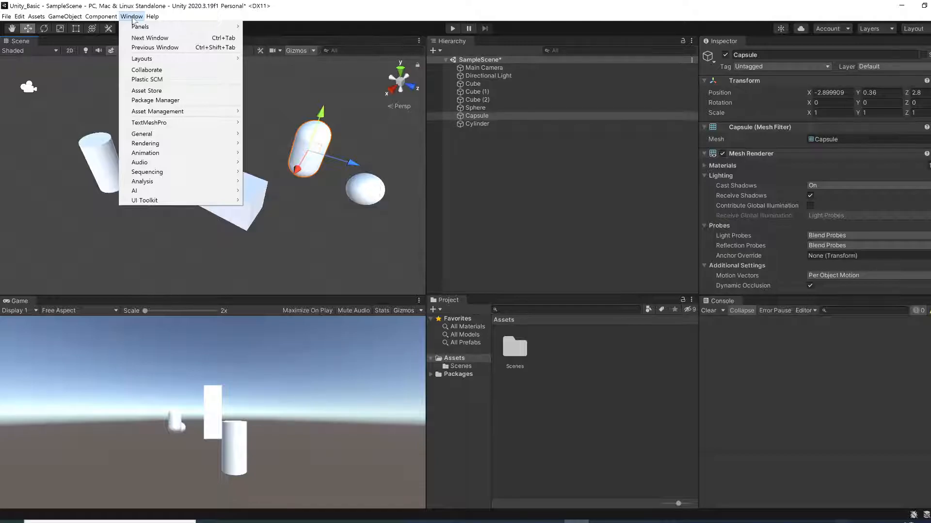
{"action": "left_click", "coordinate": [176, 93]}
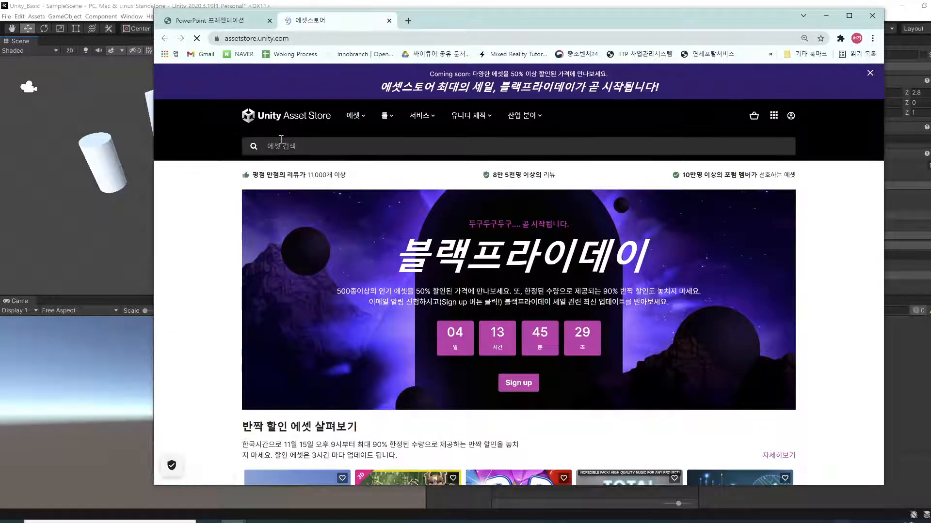
{"action": "double_click", "coordinate": [473, 23]}
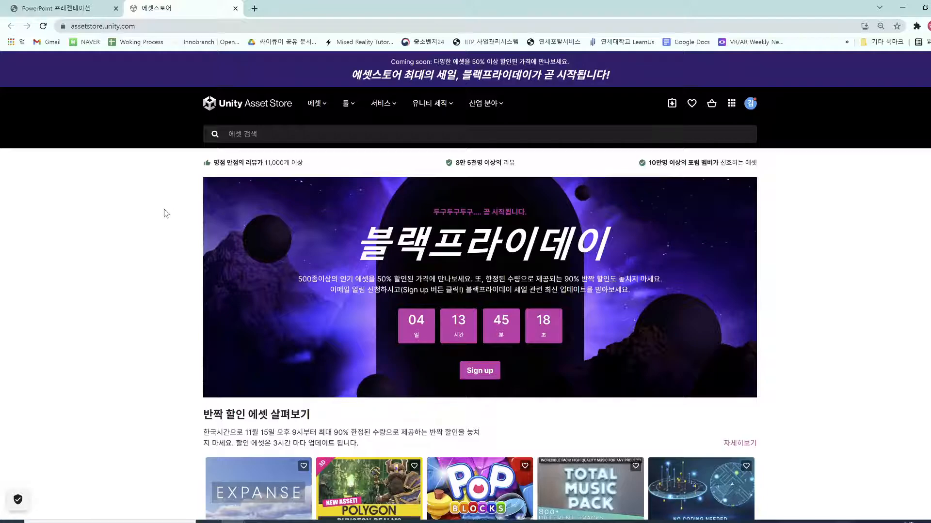
Look through the Asset Store home page, including the flash deals, staff picks, bestselling assets and category overview.
{"action": "scroll", "coordinate": [162, 211], "scroll_direction": "down", "scroll_amount": 5}
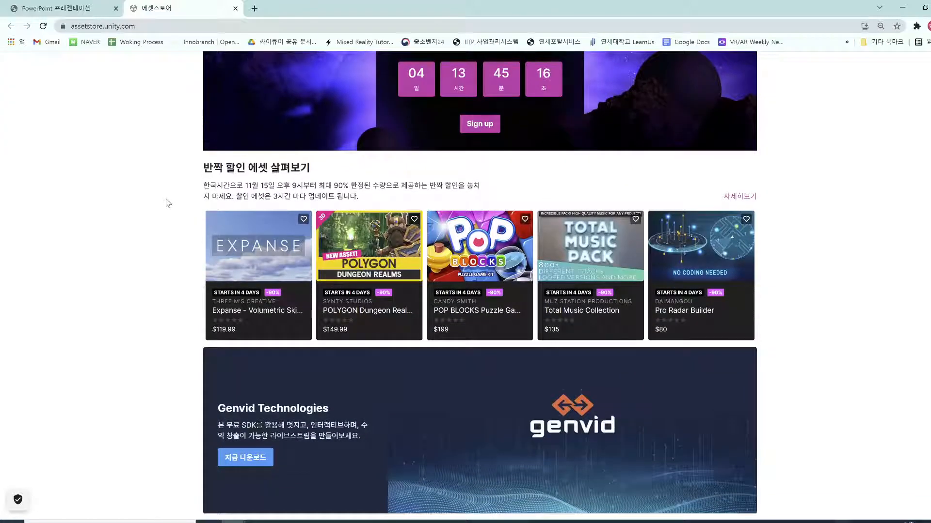
{"action": "scroll", "coordinate": [165, 201], "scroll_direction": "down", "scroll_amount": 5}
{"action": "scroll", "coordinate": [168, 196], "scroll_direction": "down", "scroll_amount": 6}
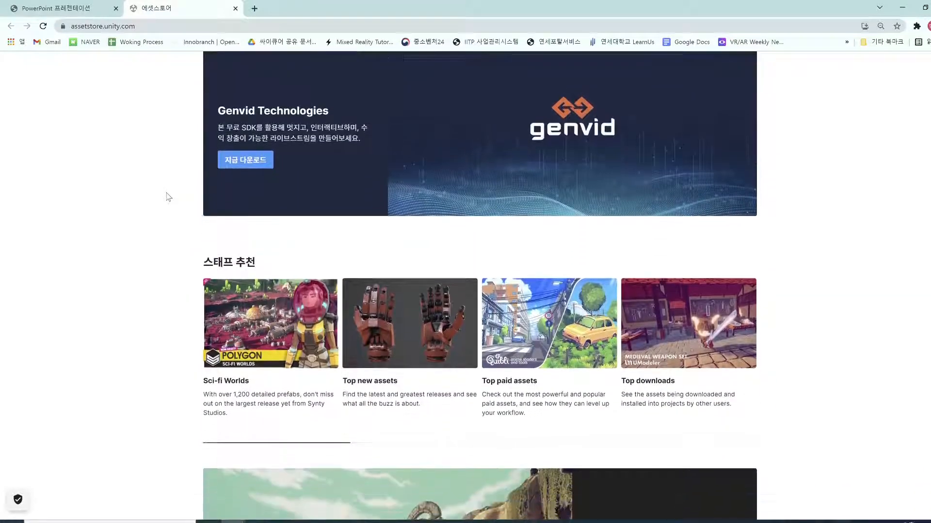
{"action": "scroll", "coordinate": [169, 194], "scroll_direction": "down", "scroll_amount": 4}
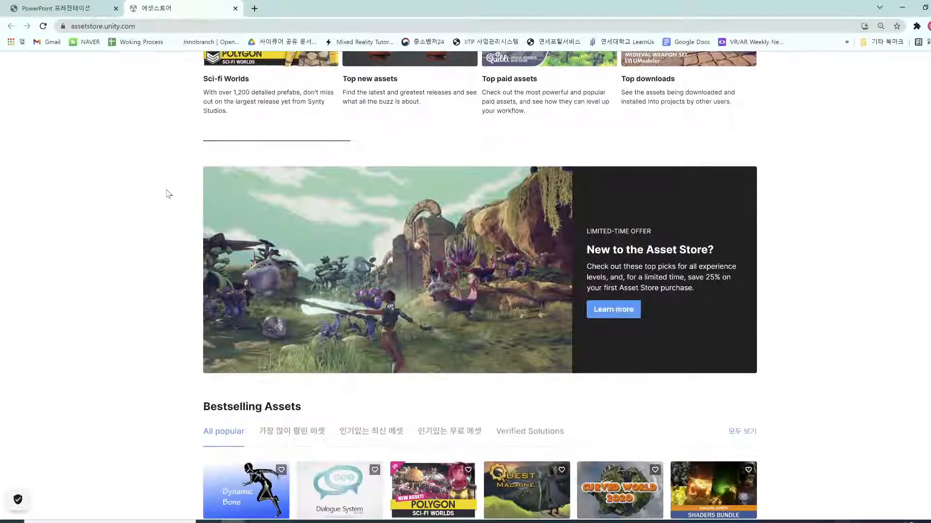
{"action": "scroll", "coordinate": [167, 198], "scroll_direction": "down", "scroll_amount": 3}
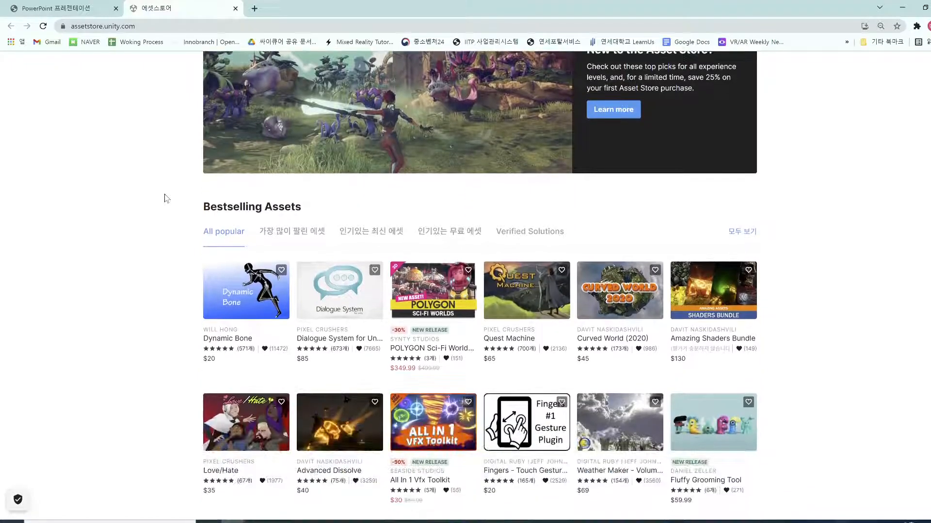
{"action": "scroll", "coordinate": [166, 196], "scroll_direction": "down", "scroll_amount": 1}
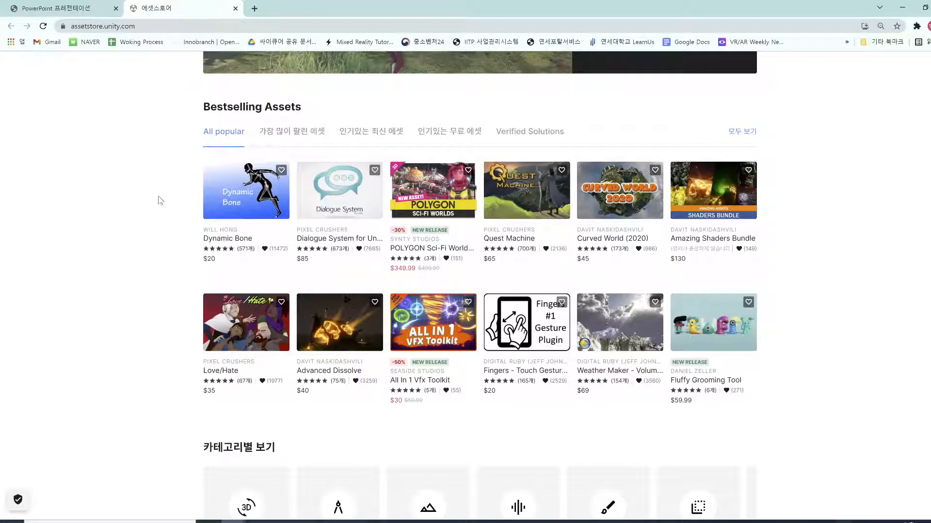
{"action": "scroll", "coordinate": [159, 203], "scroll_direction": "down", "scroll_amount": 1}
{"action": "scroll", "coordinate": [159, 202], "scroll_direction": "down", "scroll_amount": 5}
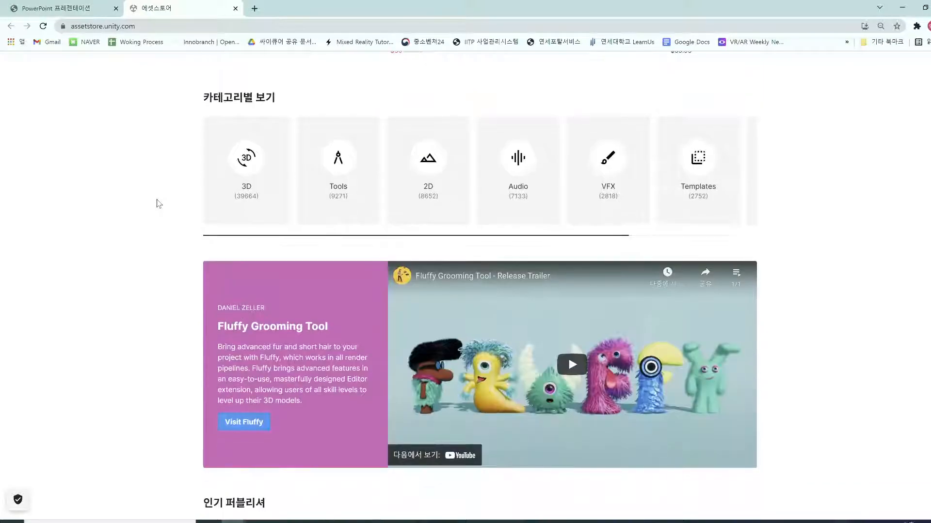
{"action": "scroll", "coordinate": [159, 204], "scroll_direction": "down", "scroll_amount": 3}
{"action": "scroll", "coordinate": [157, 203], "scroll_direction": "up", "scroll_amount": 12}
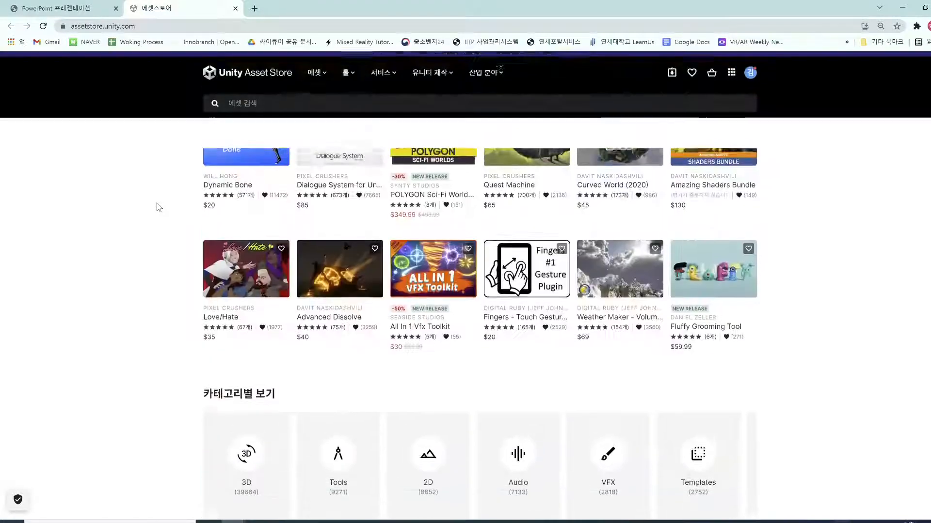
{"action": "scroll", "coordinate": [158, 205], "scroll_direction": "up", "scroll_amount": 10}
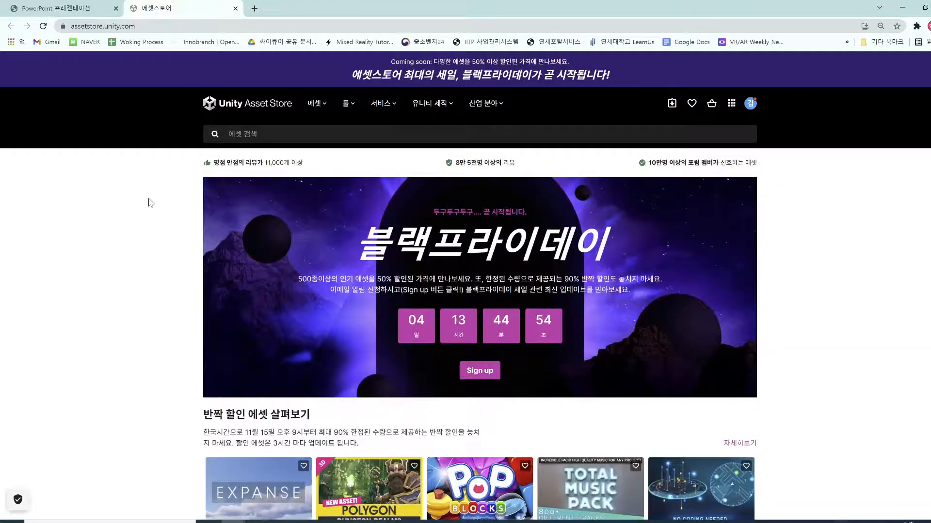
Open the 3D asset category and look through the first page of listed assets.
{"action": "left_click", "coordinate": [321, 108]}
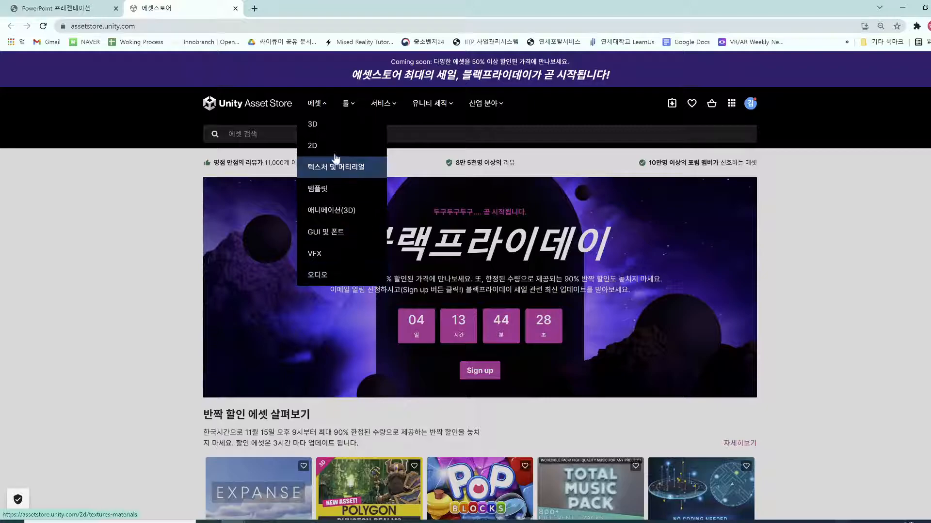
{"action": "left_click", "coordinate": [333, 126]}
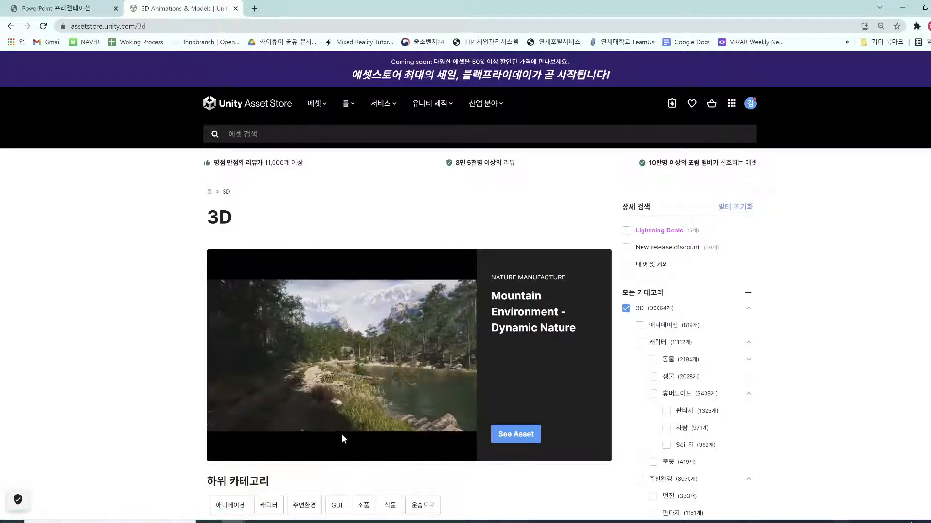
{"action": "scroll", "coordinate": [122, 340], "scroll_direction": "down", "scroll_amount": 1}
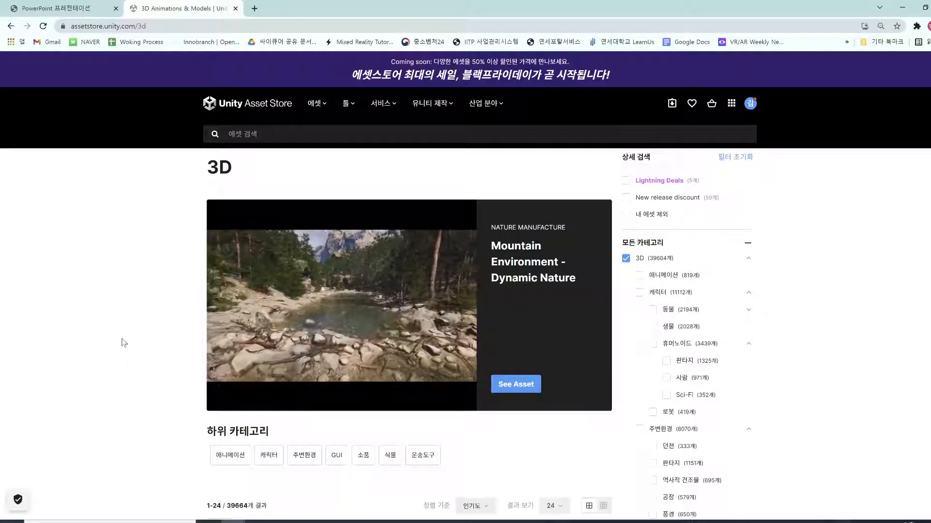
{"action": "scroll", "coordinate": [122, 343], "scroll_direction": "down", "scroll_amount": 6}
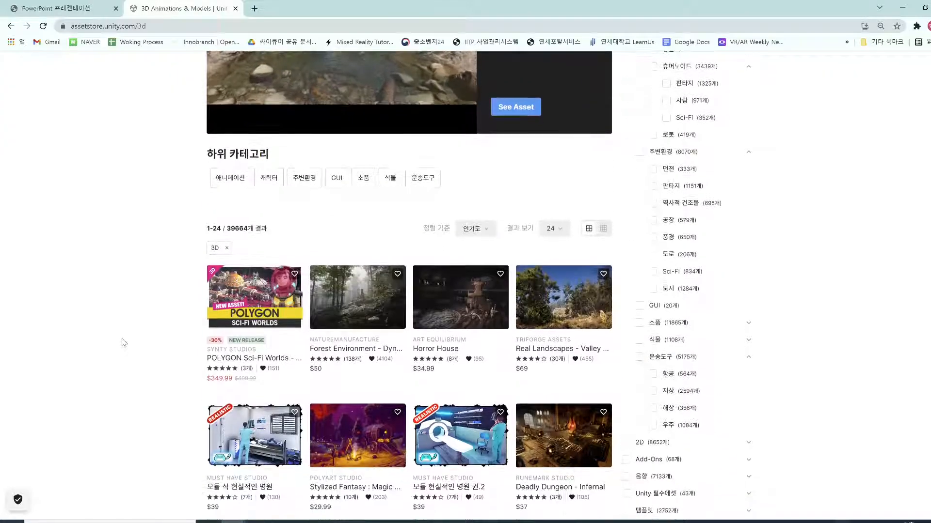
{"action": "scroll", "coordinate": [122, 343], "scroll_direction": "down", "scroll_amount": 3}
{"action": "scroll", "coordinate": [122, 343], "scroll_direction": "up", "scroll_amount": 4}
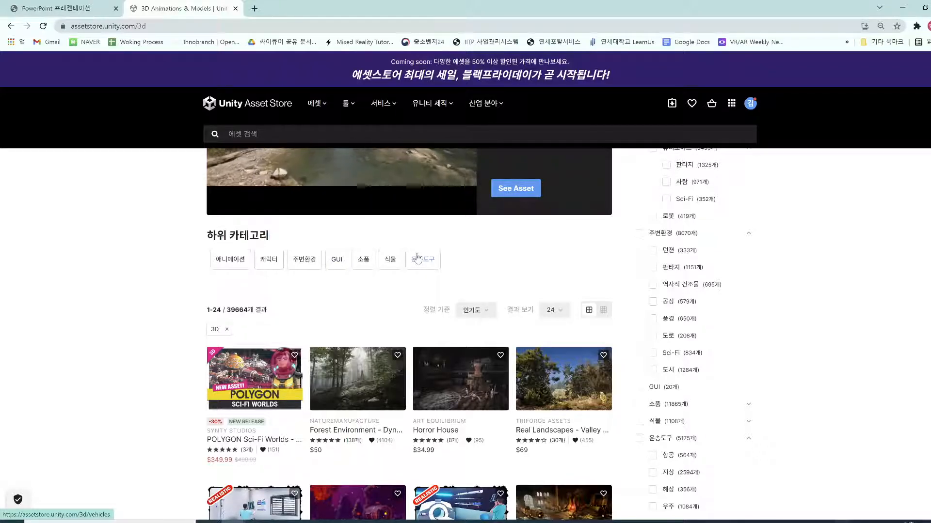
{"action": "scroll", "coordinate": [389, 300], "scroll_direction": "down", "scroll_amount": 3}
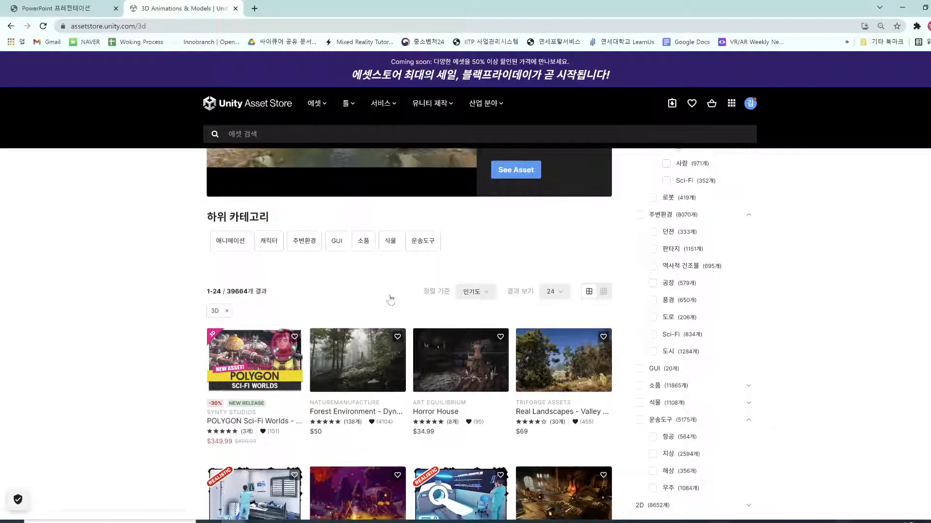
{"action": "scroll", "coordinate": [388, 300], "scroll_direction": "down", "scroll_amount": 1}
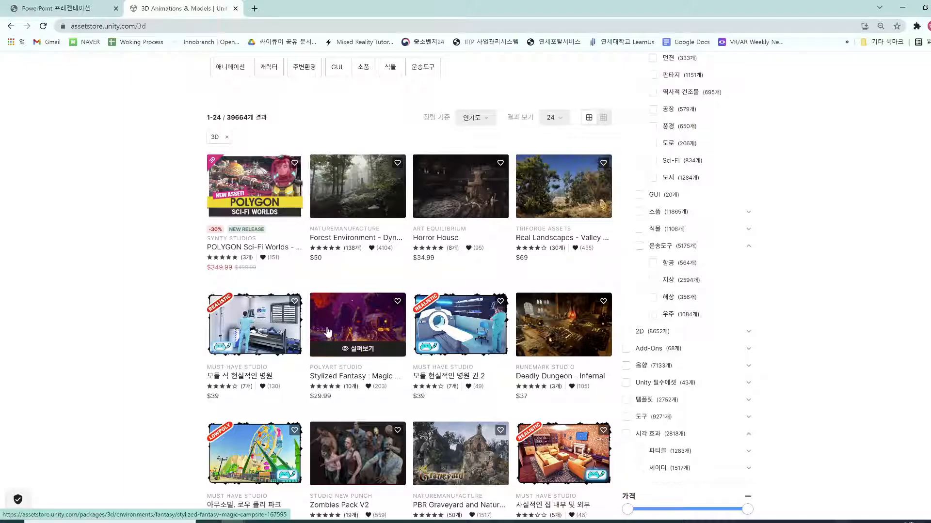
{"action": "scroll", "coordinate": [311, 383], "scroll_direction": "down", "scroll_amount": 2}
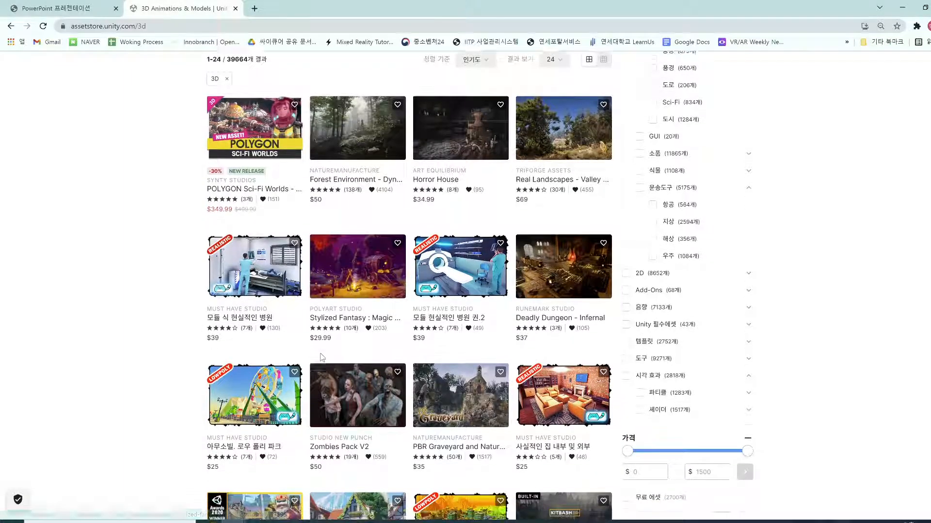
{"action": "scroll", "coordinate": [323, 362], "scroll_direction": "down", "scroll_amount": 1}
{"action": "scroll", "coordinate": [324, 361], "scroll_direction": "down", "scroll_amount": 6}
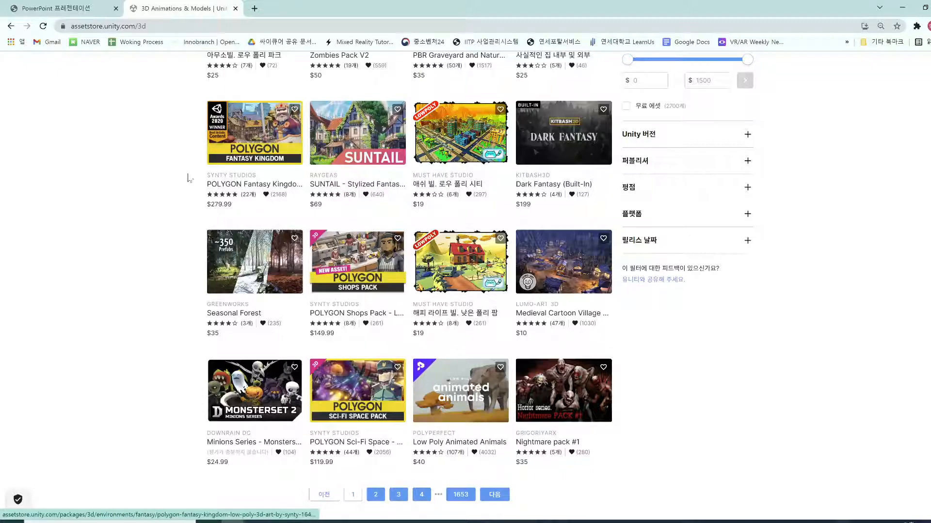
Examine the 3D category page's asset list, subcategories and featured asset again.
{"action": "scroll", "coordinate": [343, 384], "scroll_direction": "up", "scroll_amount": 1}
{"action": "scroll", "coordinate": [343, 384], "scroll_direction": "up", "scroll_amount": 10}
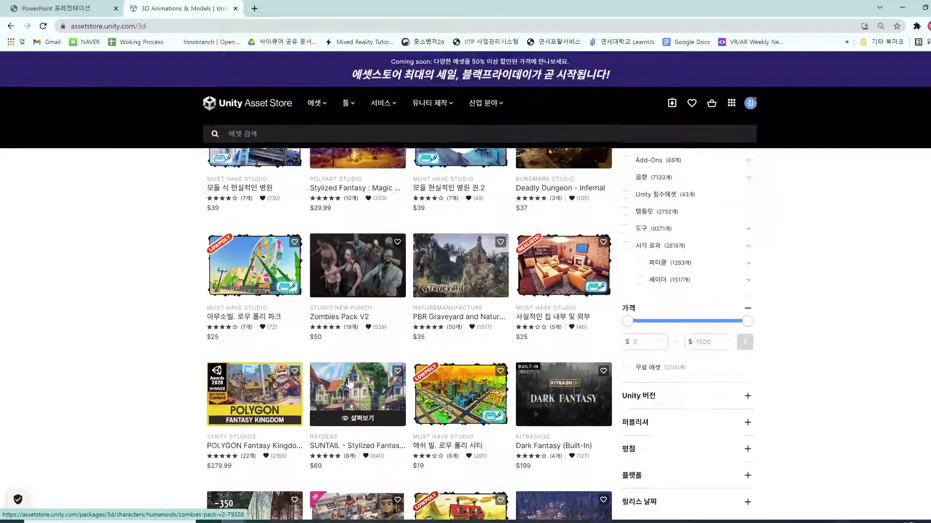
{"action": "scroll", "coordinate": [359, 378], "scroll_direction": "up", "scroll_amount": 1}
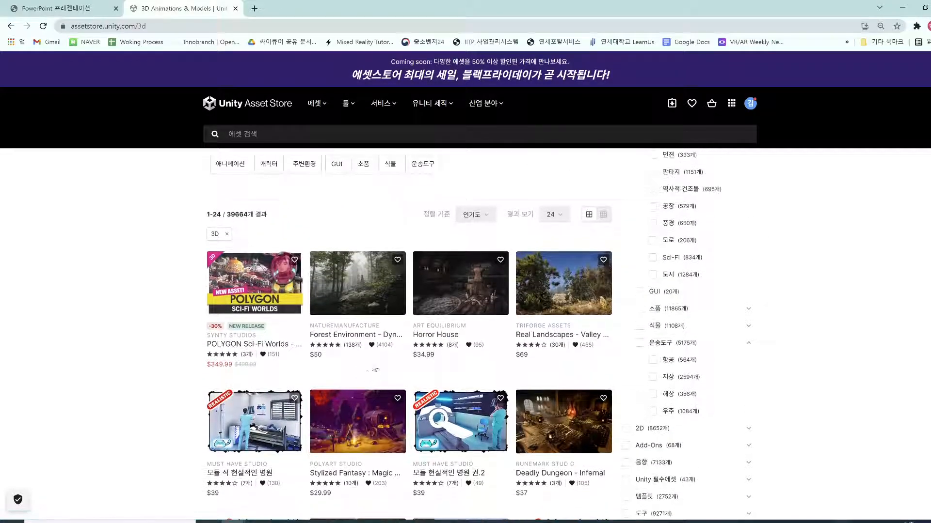
{"action": "scroll", "coordinate": [611, 470], "scroll_direction": "up", "scroll_amount": 8}
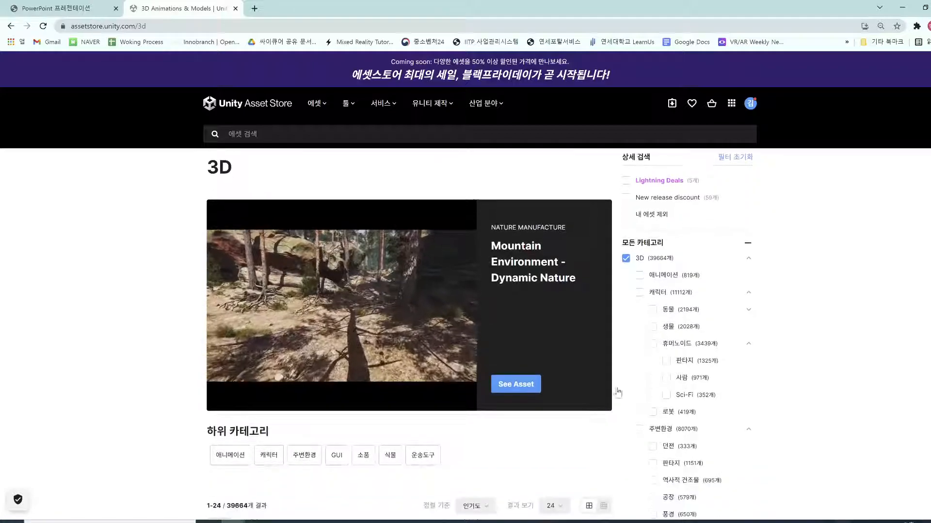
{"action": "scroll", "coordinate": [617, 291], "scroll_direction": "down", "scroll_amount": 3}
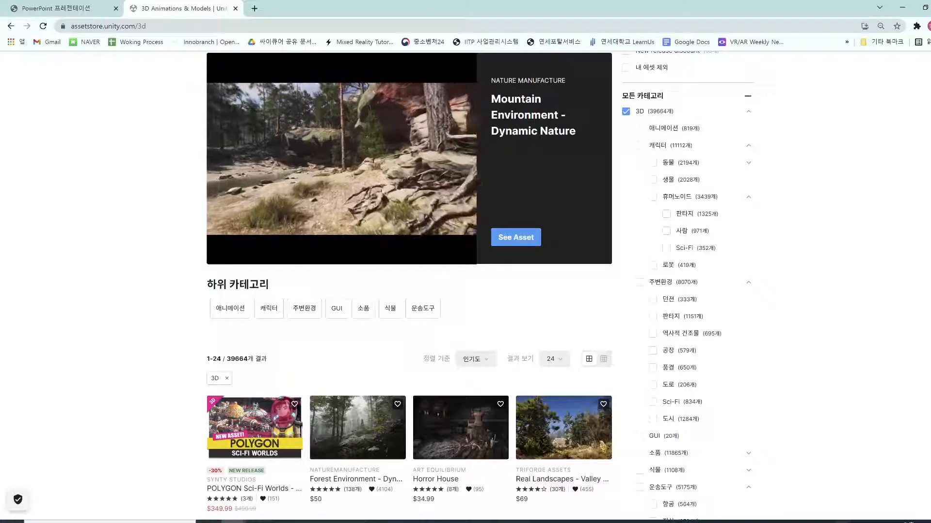
{"action": "scroll", "coordinate": [106, 287], "scroll_direction": "up", "scroll_amount": 2}
{"action": "scroll", "coordinate": [106, 287], "scroll_direction": "up", "scroll_amount": 3}
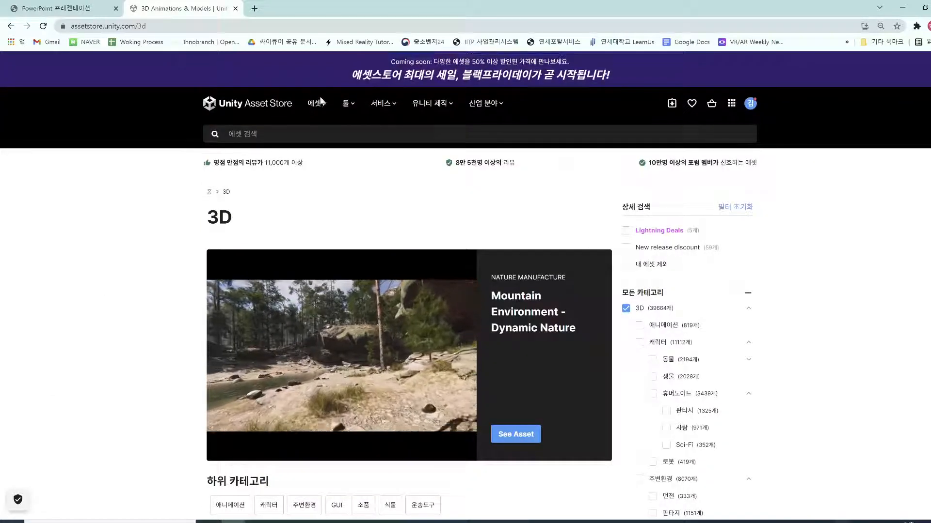
{"action": "left_click", "coordinate": [321, 104]}
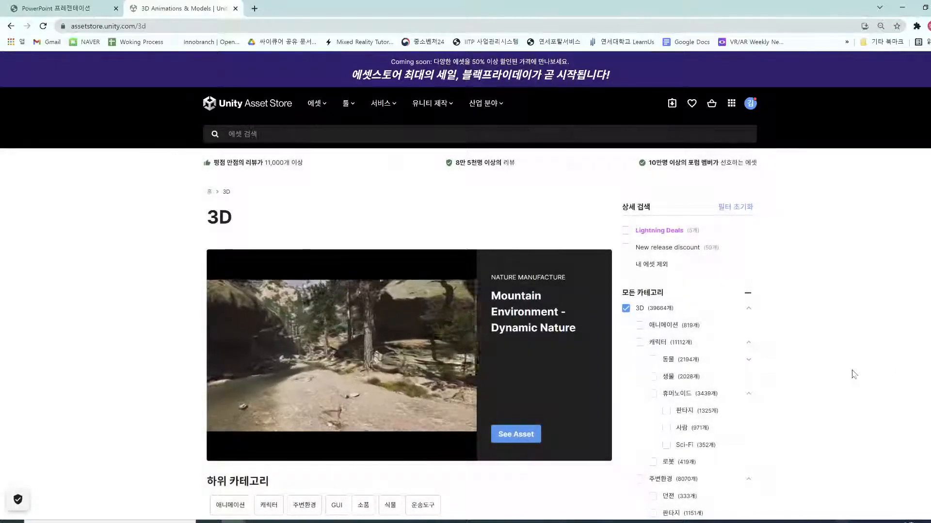
Filter the 3D assets to the animals category (동물) under characters (캐릭터) and browse the listed packs.
{"action": "scroll", "coordinate": [591, 421], "scroll_direction": "down", "scroll_amount": 1}
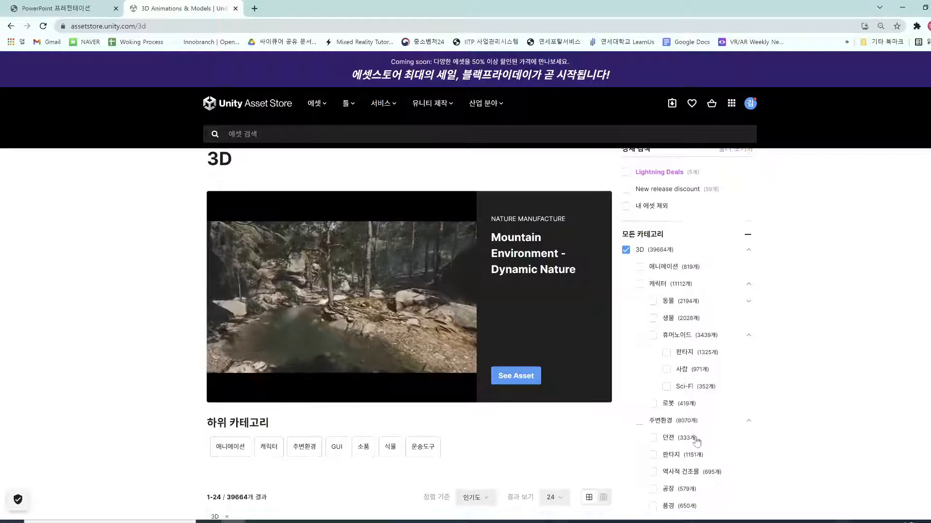
{"action": "scroll", "coordinate": [703, 411], "scroll_direction": "down", "scroll_amount": 4}
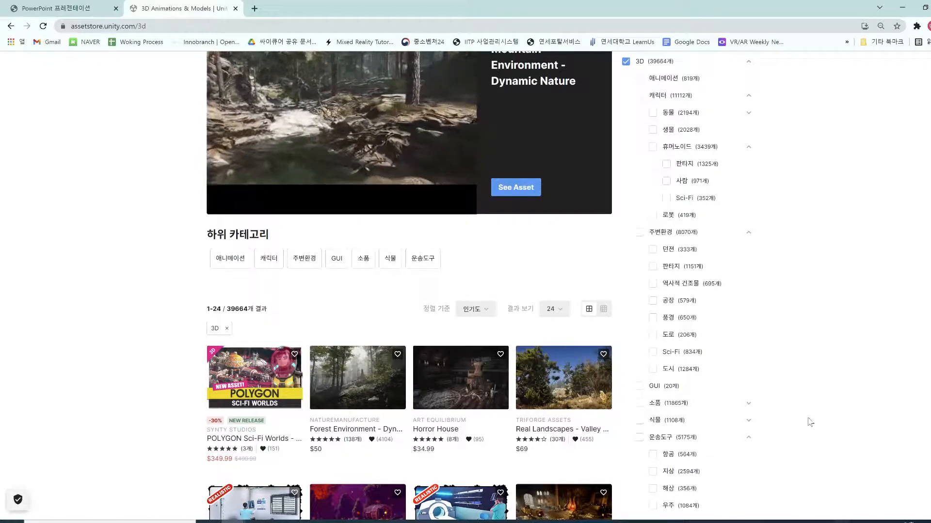
{"action": "scroll", "coordinate": [787, 455], "scroll_direction": "up", "scroll_amount": 1}
{"action": "scroll", "coordinate": [787, 459], "scroll_direction": "up", "scroll_amount": 3}
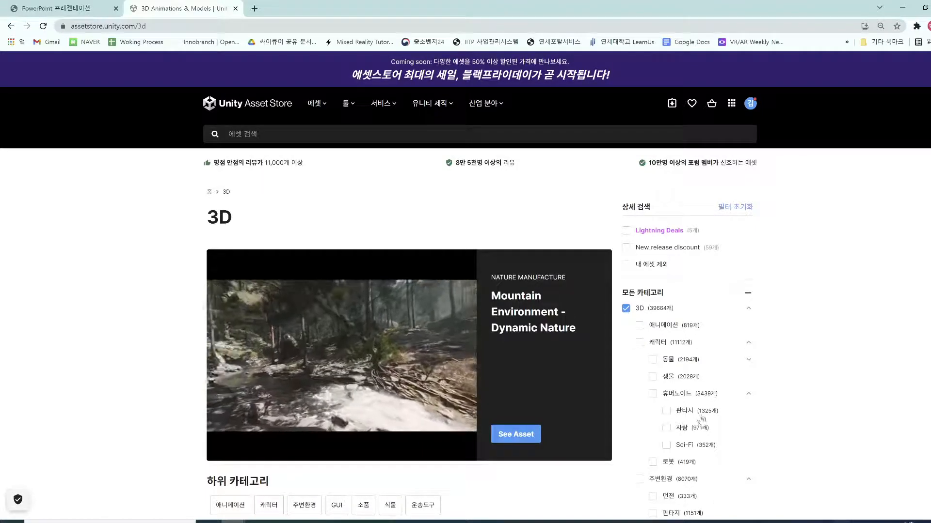
{"action": "scroll", "coordinate": [700, 418], "scroll_direction": "down", "scroll_amount": 1}
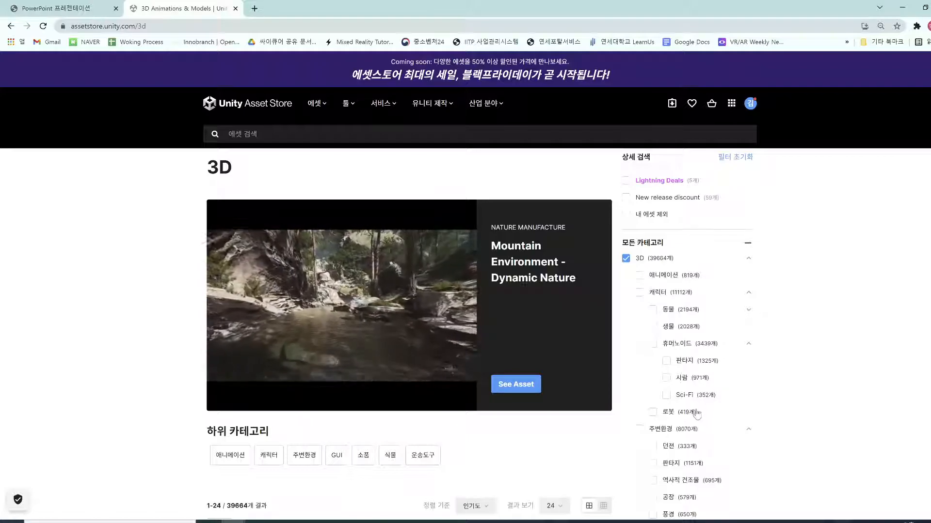
{"action": "left_click", "coordinate": [658, 312]}
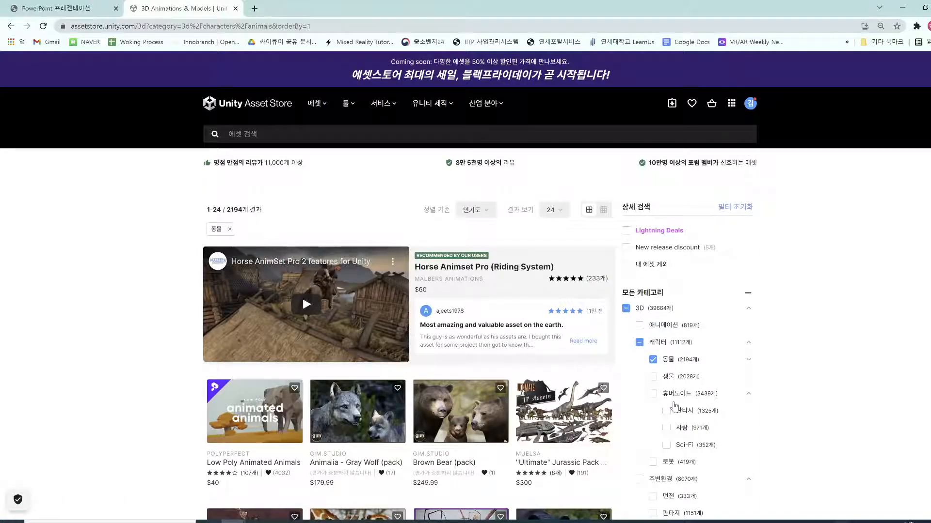
{"action": "scroll", "coordinate": [673, 406], "scroll_direction": "down", "scroll_amount": 5}
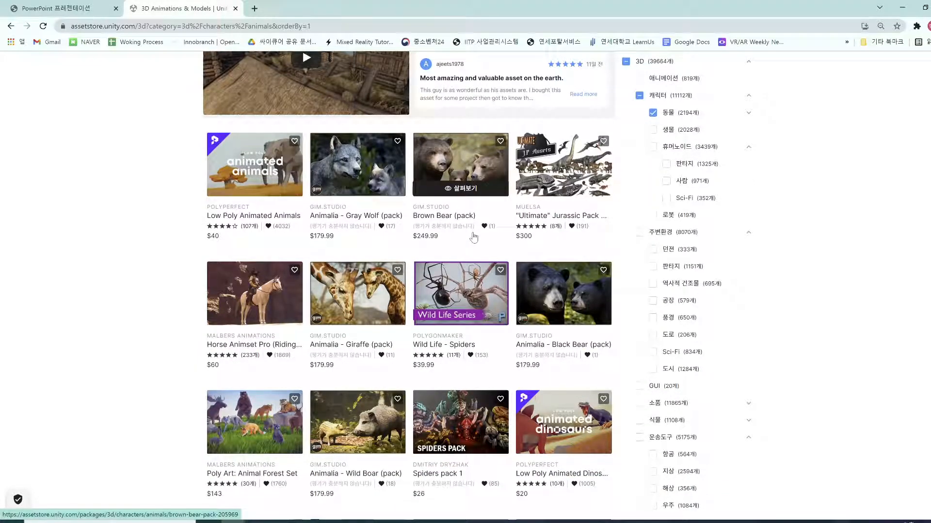
{"action": "scroll", "coordinate": [474, 237], "scroll_direction": "down", "scroll_amount": 2}
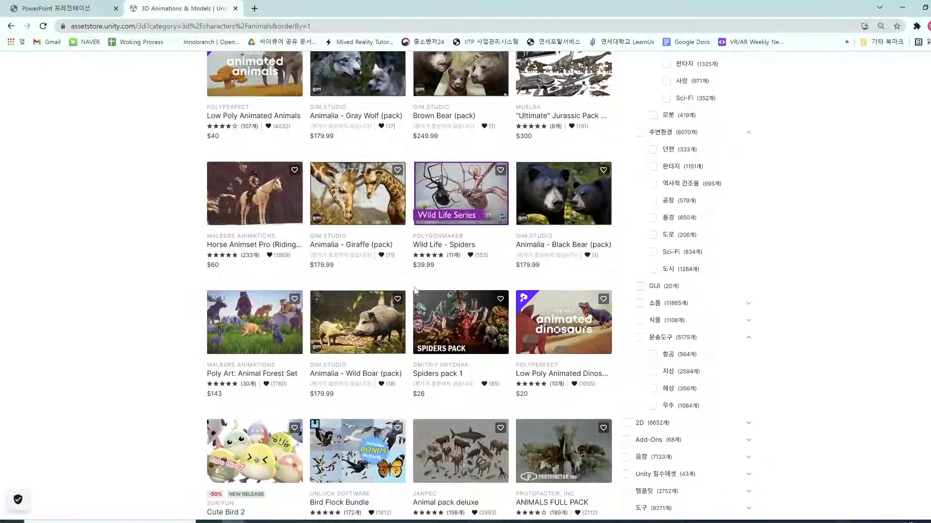
Limit the listed animal assets to free ones (무료 에셋) and look through the first page of them.
{"action": "scroll", "coordinate": [414, 291], "scroll_direction": "down", "scroll_amount": 1}
{"action": "scroll", "coordinate": [410, 297], "scroll_direction": "down", "scroll_amount": 3}
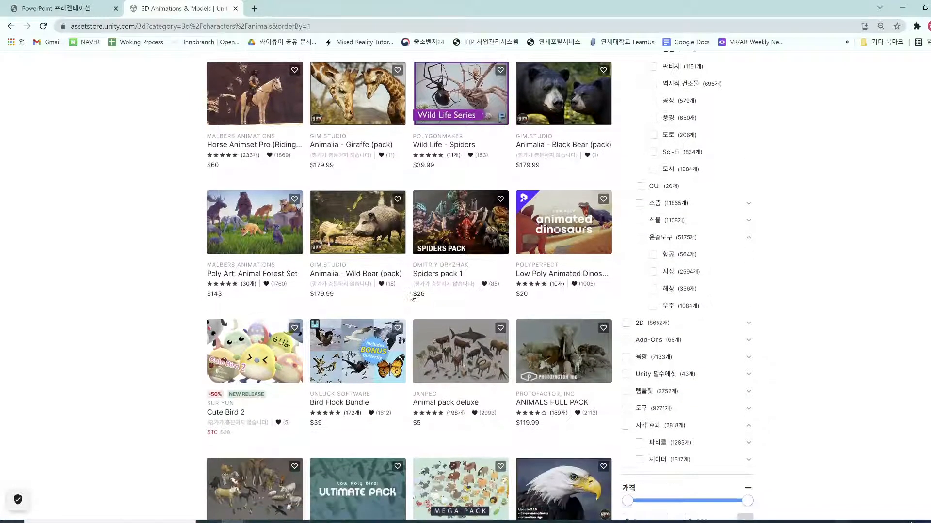
{"action": "scroll", "coordinate": [410, 297], "scroll_direction": "down", "scroll_amount": 4}
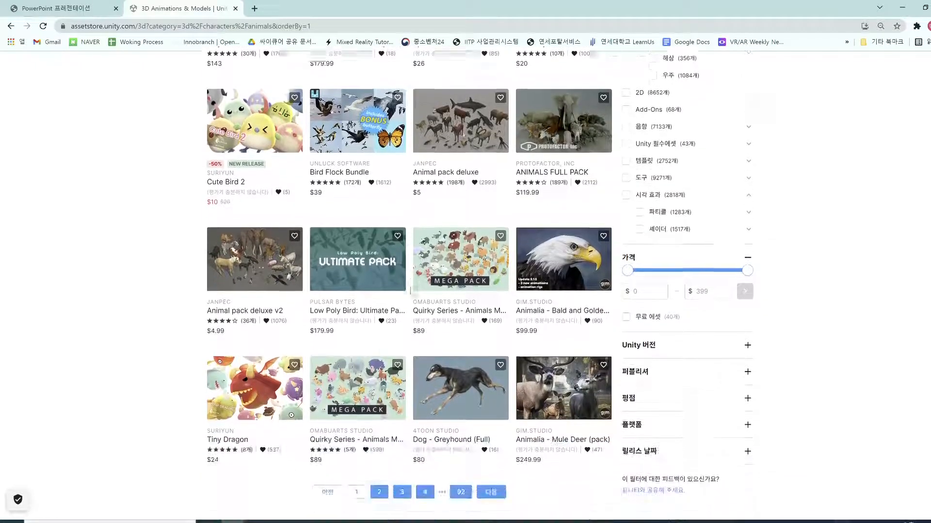
{"action": "scroll", "coordinate": [400, 348], "scroll_direction": "up", "scroll_amount": 4}
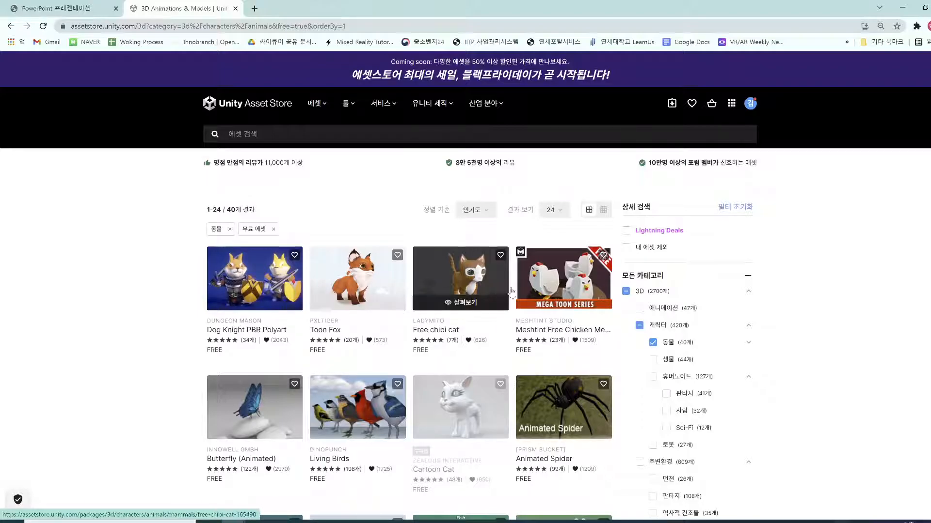
{"action": "scroll", "coordinate": [558, 422], "scroll_direction": "down", "scroll_amount": 4}
{"action": "scroll", "coordinate": [558, 421], "scroll_direction": "down", "scroll_amount": 1}
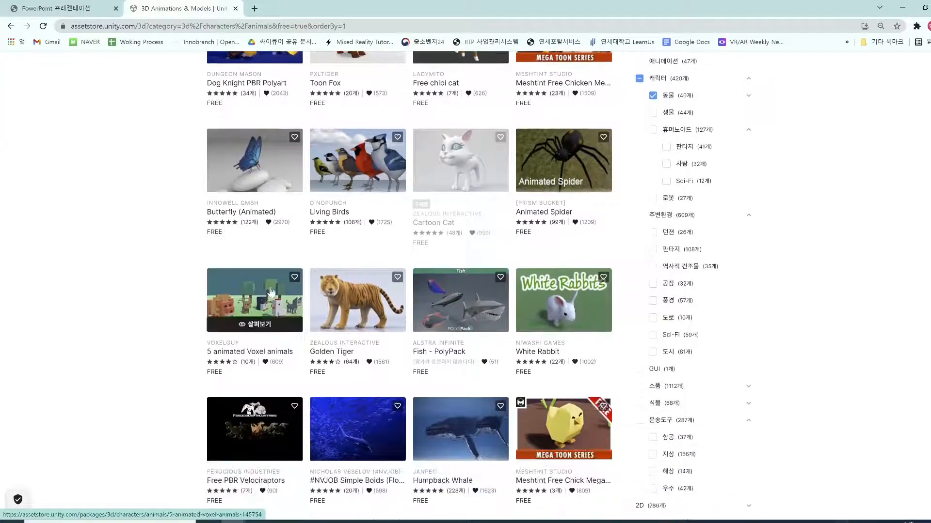
{"action": "scroll", "coordinate": [572, 342], "scroll_direction": "down", "scroll_amount": 3}
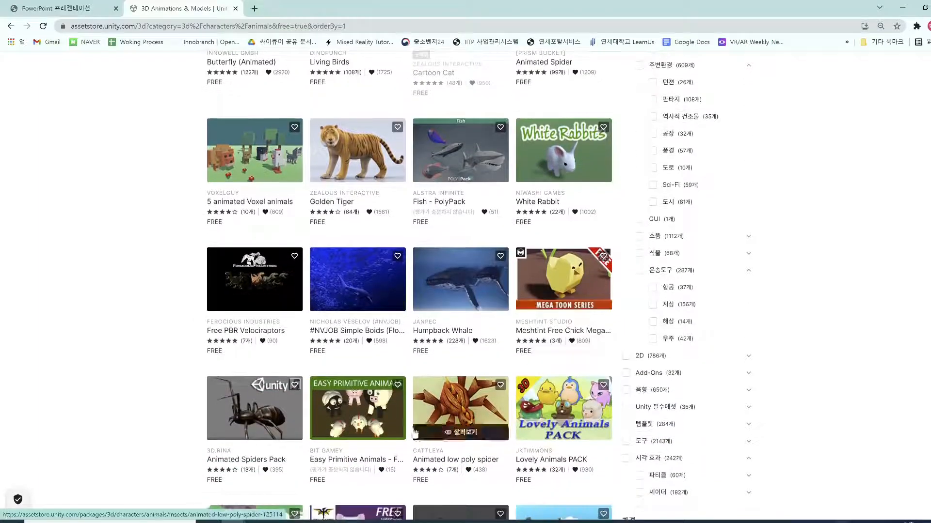
{"action": "scroll", "coordinate": [385, 427], "scroll_direction": "down", "scroll_amount": 5}
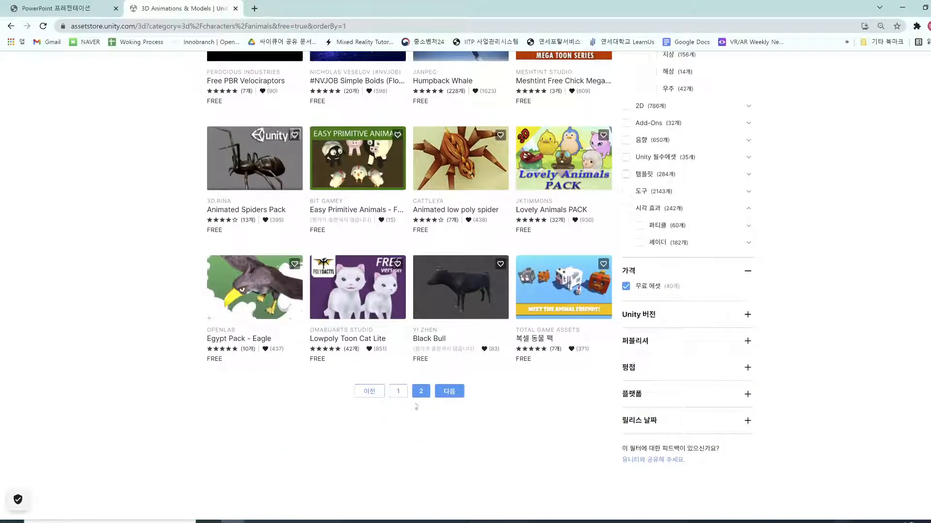
Look through the second page of free animal assets and return to the first page.
{"action": "left_click", "coordinate": [429, 393]}
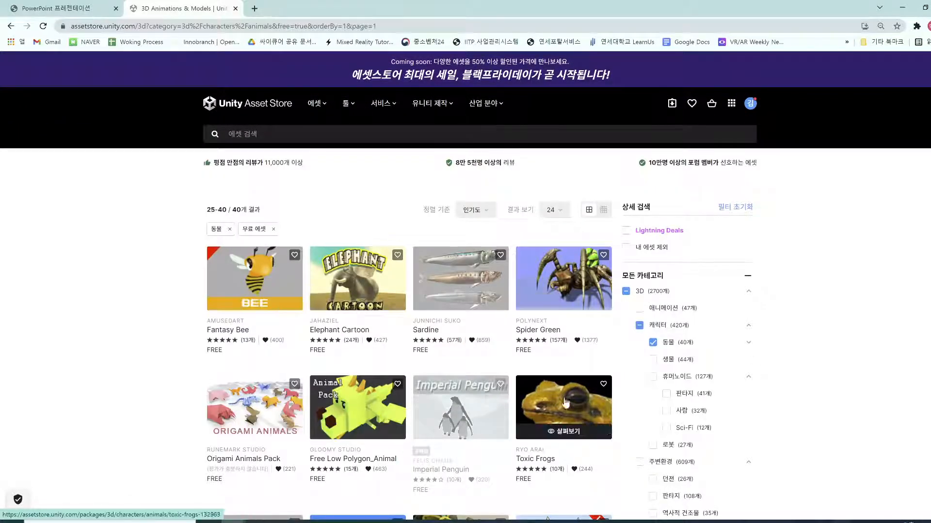
{"action": "scroll", "coordinate": [563, 417], "scroll_direction": "down", "scroll_amount": 5}
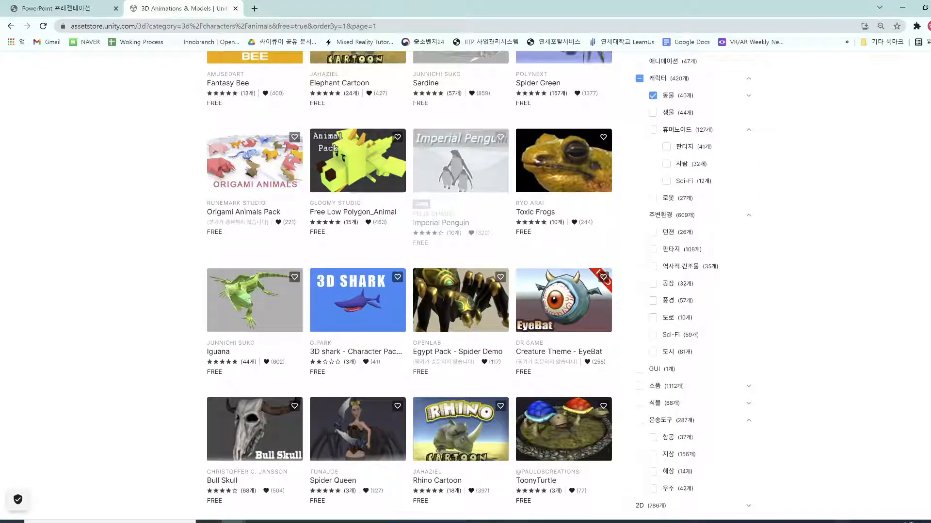
{"action": "scroll", "coordinate": [545, 507], "scroll_direction": "down", "scroll_amount": 3}
{"action": "key", "text": "alt+Tab"}
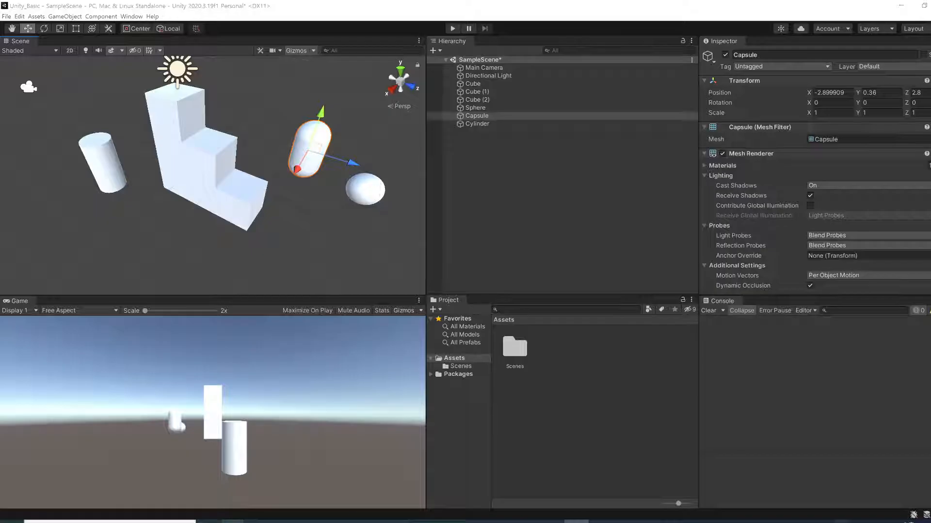
{"action": "left_click", "coordinate": [289, 496]}
{"action": "scroll", "coordinate": [465, 427], "scroll_direction": "up", "scroll_amount": 8}
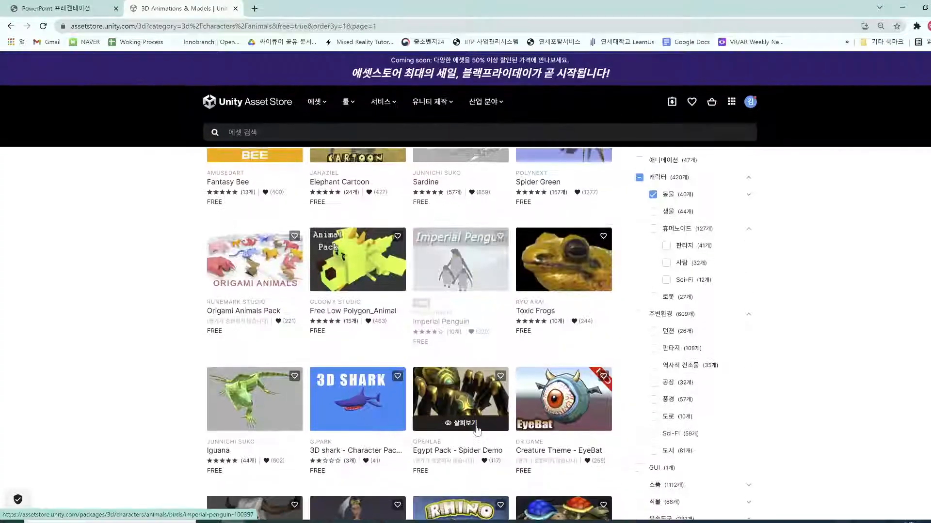
{"action": "scroll", "coordinate": [466, 426], "scroll_direction": "down", "scroll_amount": 6}
{"action": "scroll", "coordinate": [466, 426], "scroll_direction": "down", "scroll_amount": 1}
{"action": "left_click", "coordinate": [369, 433]}
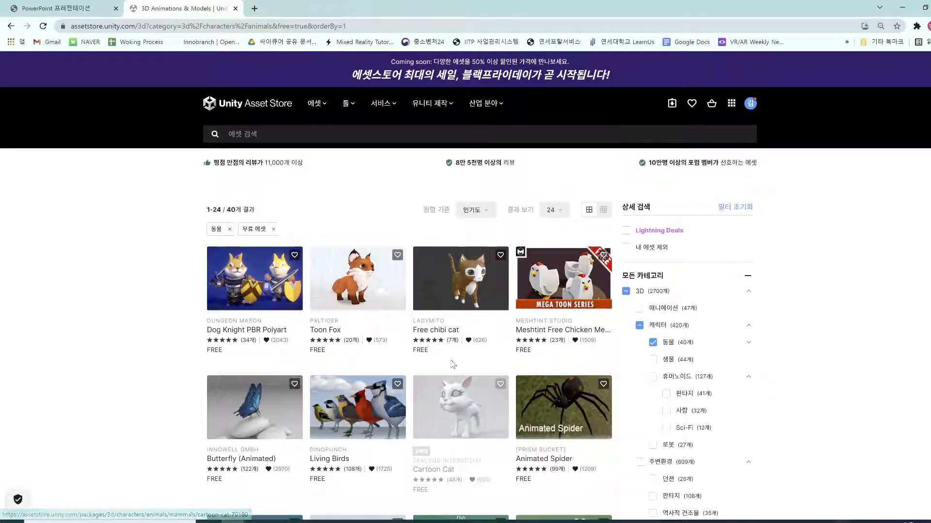
Open the Cartoon Cat asset page from the free animal assets and read its overview description.
{"action": "scroll", "coordinate": [413, 388], "scroll_direction": "down", "scroll_amount": 1}
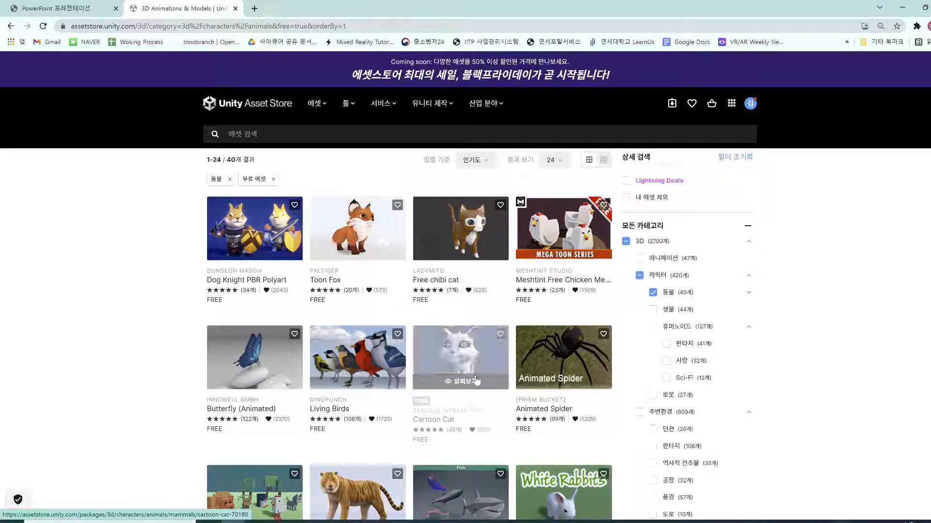
{"action": "left_click", "coordinate": [478, 363]}
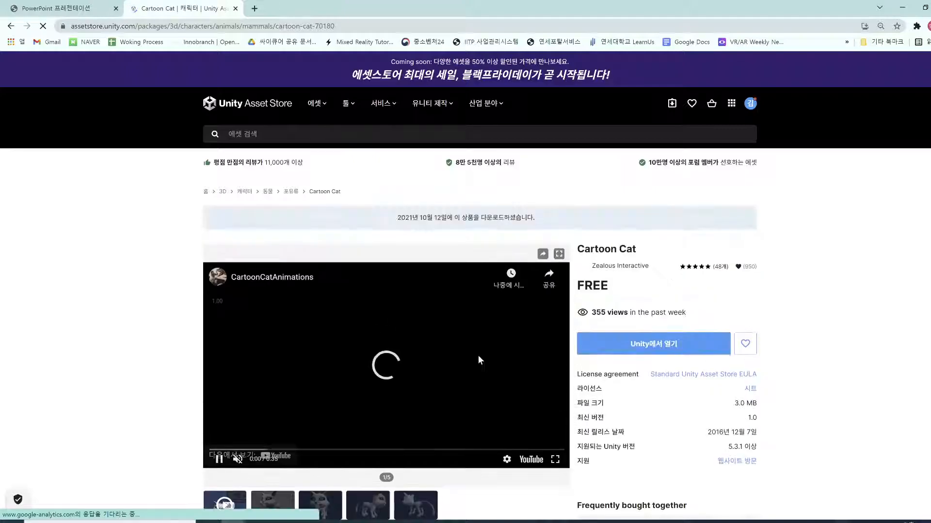
{"action": "scroll", "coordinate": [477, 364], "scroll_direction": "down", "scroll_amount": 1}
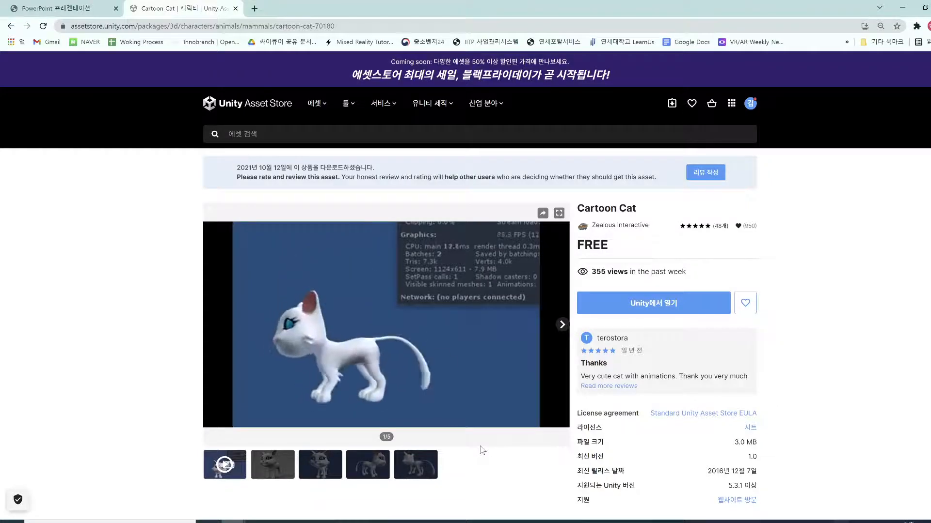
{"action": "scroll", "coordinate": [481, 449], "scroll_direction": "down", "scroll_amount": 6}
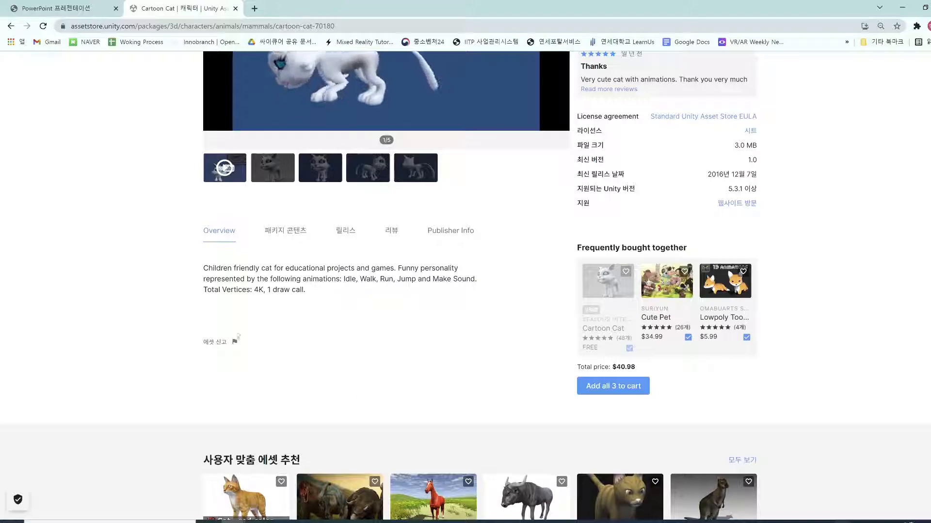
{"action": "left_click_drag", "start_coordinate": [189, 265], "coordinate": [411, 312]}
{"action": "left_click", "coordinate": [412, 313]}
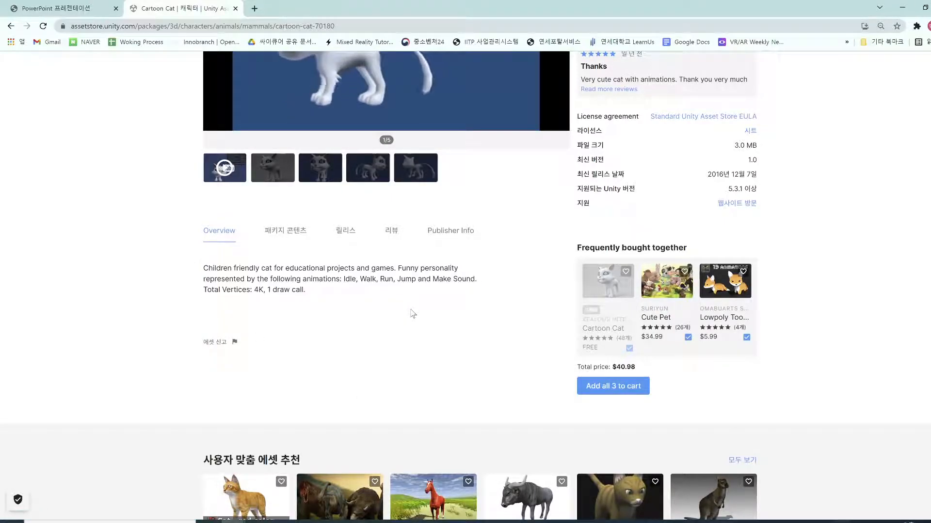
Examine the Cartoon Cat asset's package contents (패키지 콘텐츠), release history (릴리스) and user reviews (리뷰).
{"action": "left_click", "coordinate": [286, 234]}
{"action": "scroll", "coordinate": [302, 279], "scroll_direction": "down", "scroll_amount": 2}
{"action": "scroll", "coordinate": [302, 279], "scroll_direction": "down", "scroll_amount": 3}
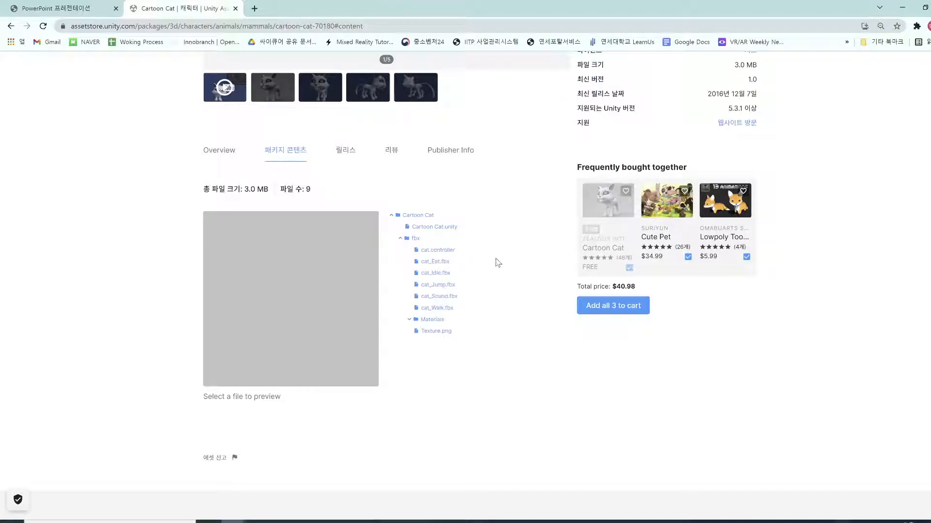
{"action": "left_click", "coordinate": [353, 155]}
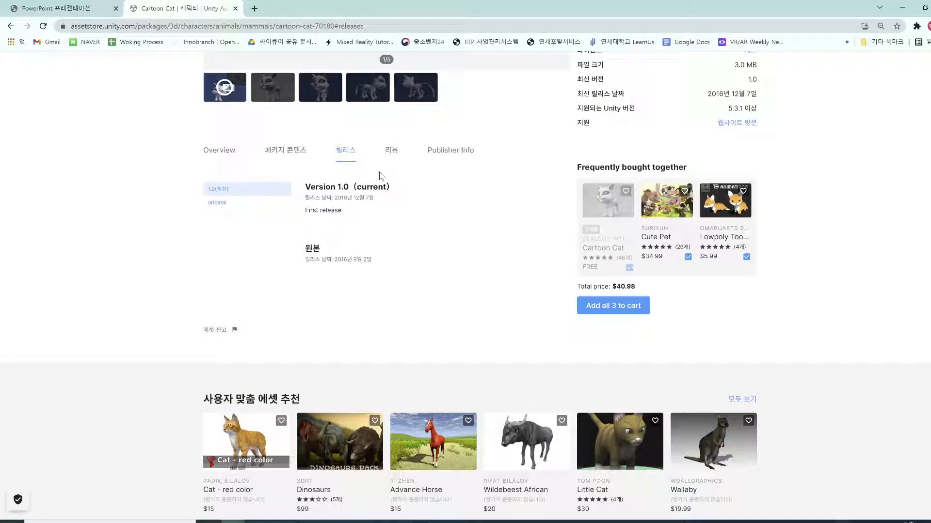
{"action": "left_click", "coordinate": [397, 158]}
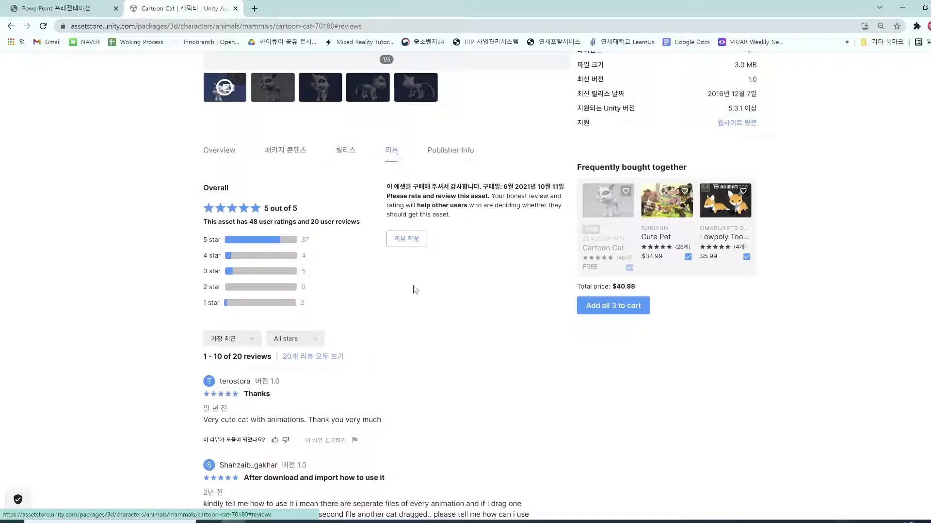
{"action": "scroll", "coordinate": [416, 336], "scroll_direction": "down", "scroll_amount": 4}
{"action": "scroll", "coordinate": [416, 334], "scroll_direction": "down", "scroll_amount": 9}
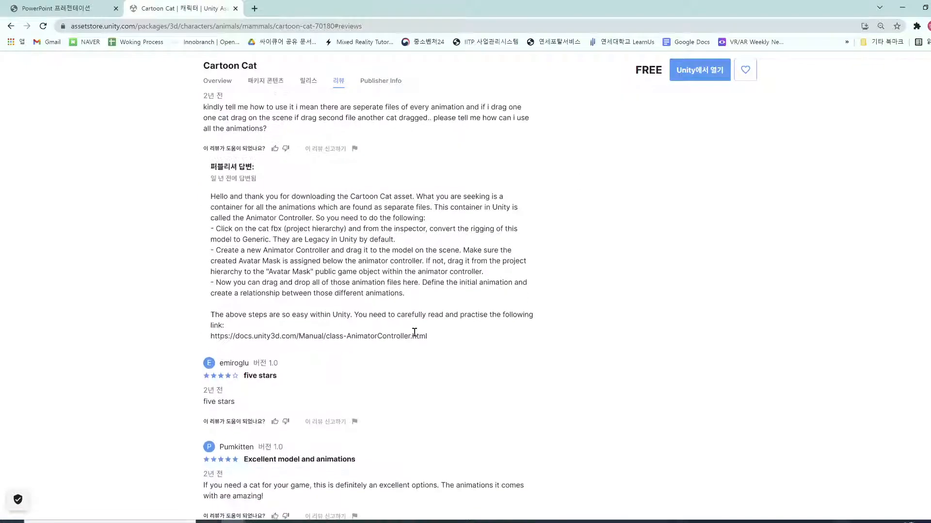
{"action": "scroll", "coordinate": [416, 347], "scroll_direction": "up", "scroll_amount": 7}
{"action": "scroll", "coordinate": [415, 347], "scroll_direction": "up", "scroll_amount": 9}
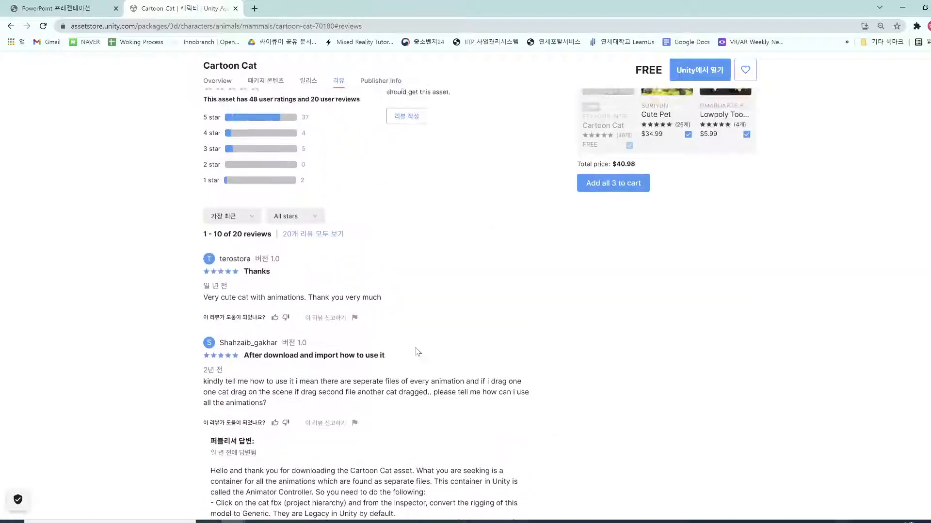
{"action": "scroll", "coordinate": [417, 350], "scroll_direction": "down", "scroll_amount": 3}
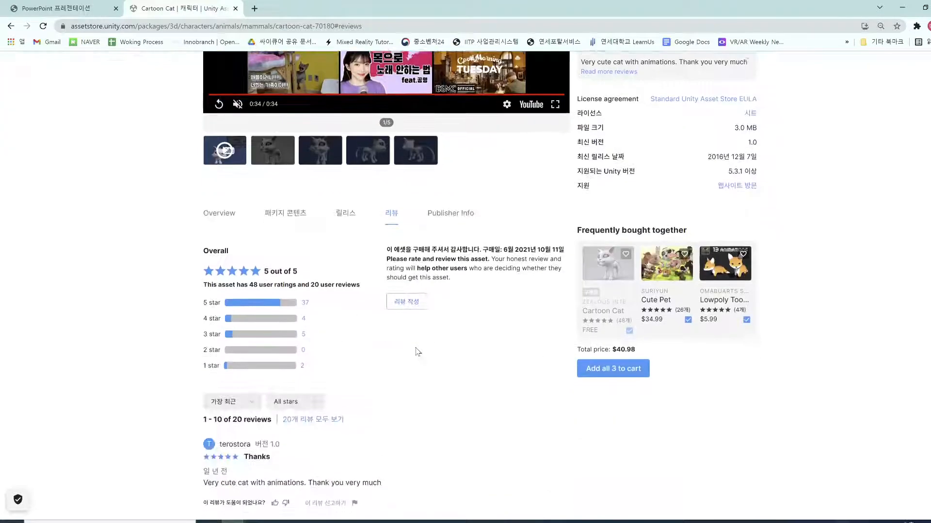
View the Cartoon Cat asset's publisher information and replay its preview video.
{"action": "left_click", "coordinate": [437, 212]}
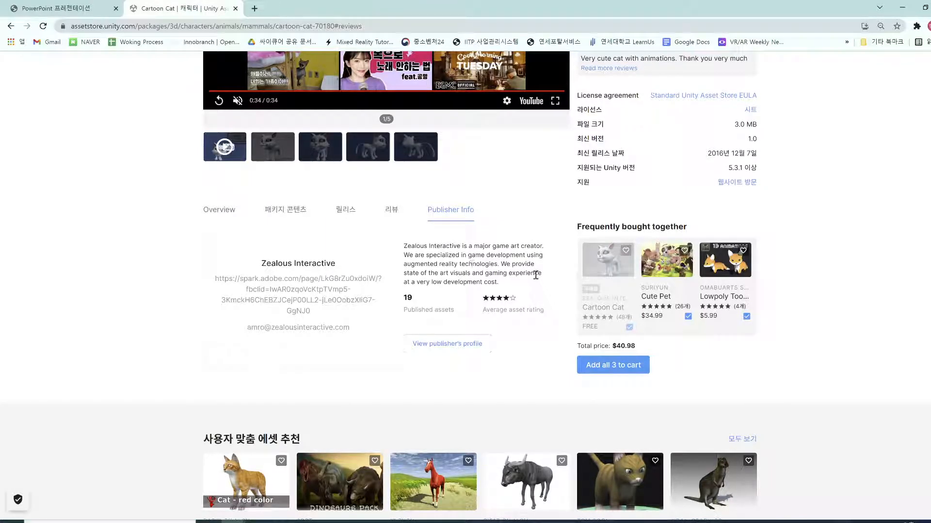
{"action": "left_click", "coordinate": [220, 100]}
{"action": "scroll", "coordinate": [188, 159], "scroll_direction": "up", "scroll_amount": 5}
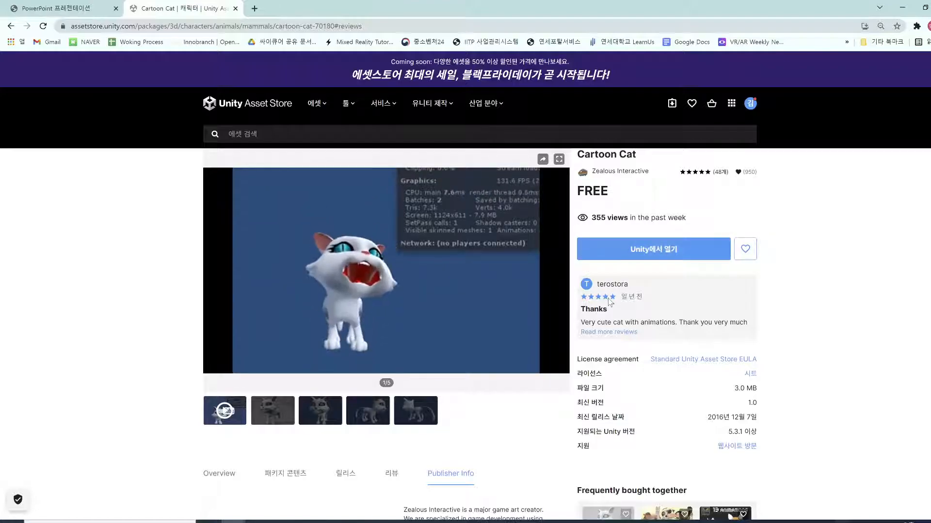
{"action": "scroll", "coordinate": [610, 302], "scroll_direction": "up", "scroll_amount": 2}
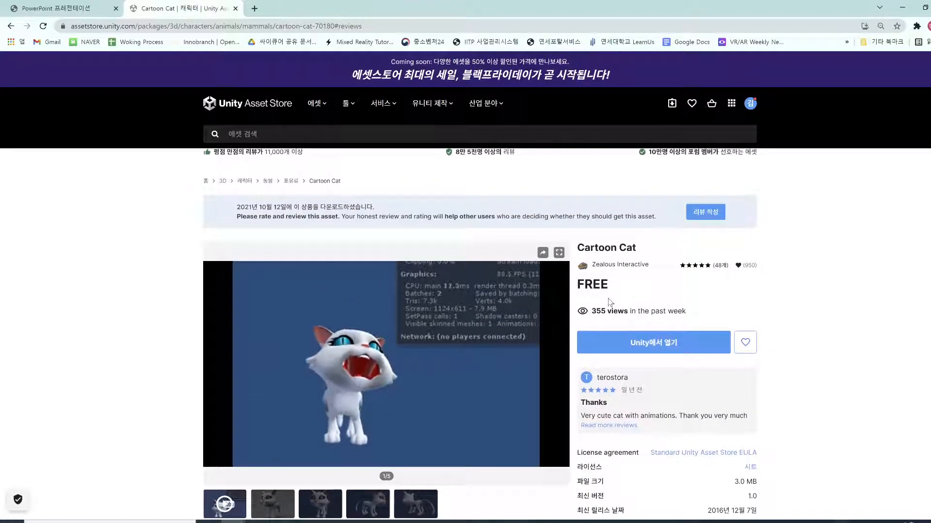
{"action": "scroll", "coordinate": [609, 301], "scroll_direction": "down", "scroll_amount": 1}
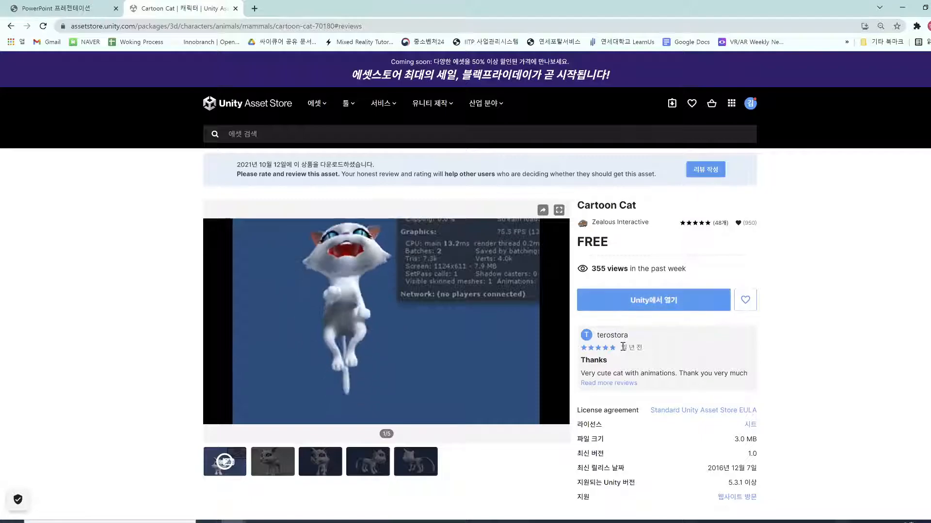
Open the Cartoon Cat asset in the Unity Editor and keep the Package Manager list set to My Assets.
{"action": "left_click", "coordinate": [620, 300]}
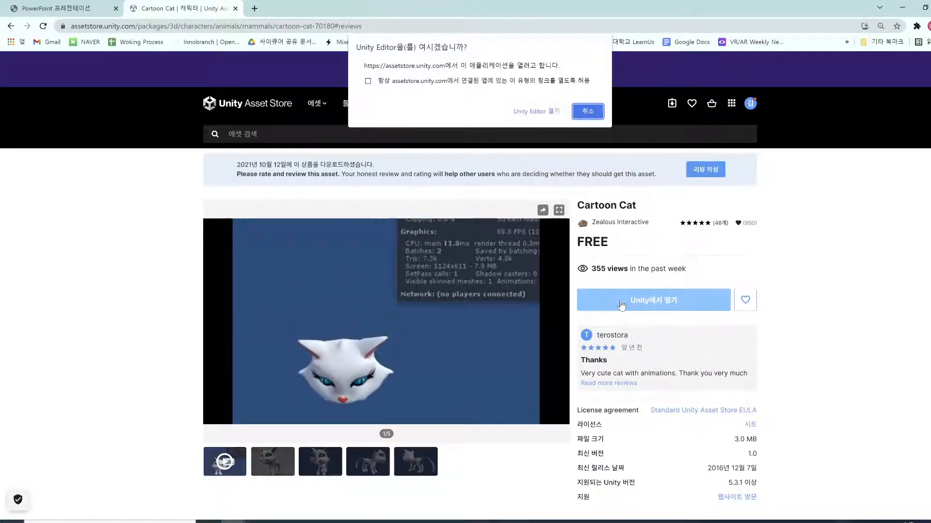
{"action": "left_click", "coordinate": [563, 110]}
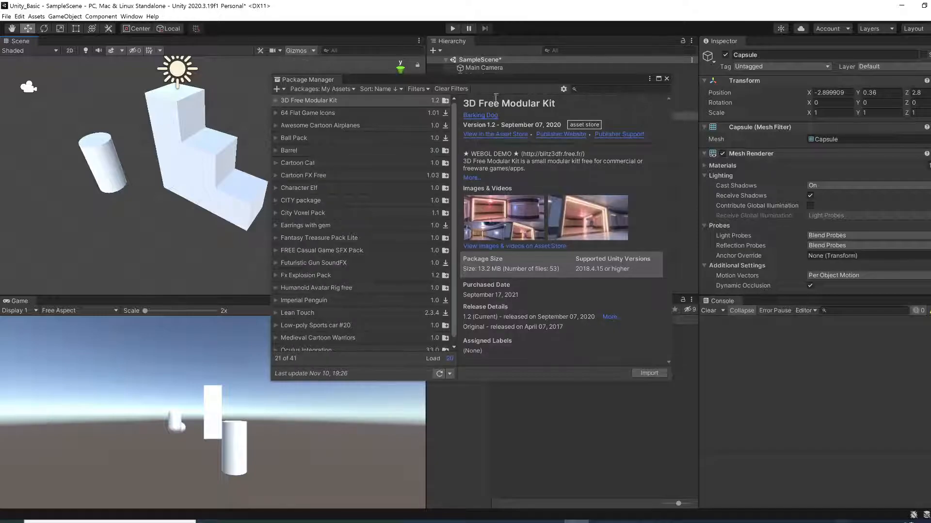
{"action": "left_click", "coordinate": [313, 89]}
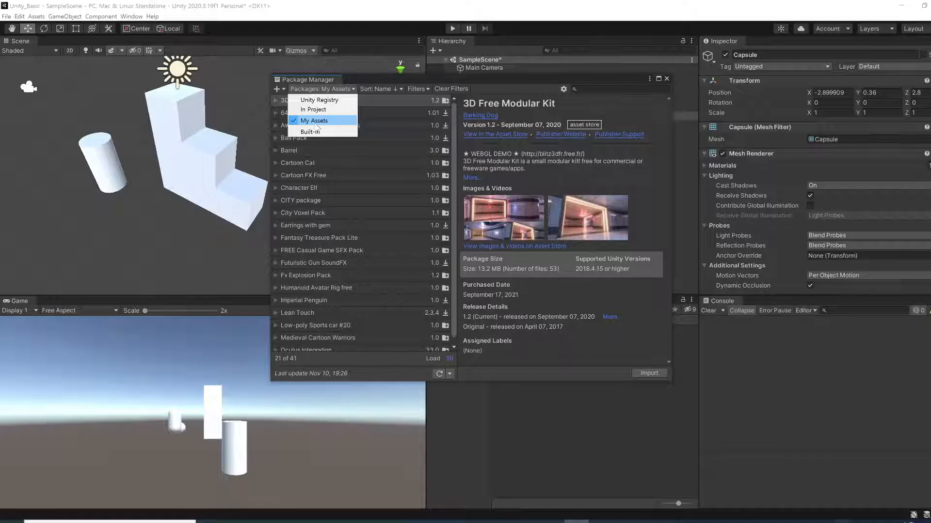
{"action": "left_click", "coordinate": [315, 122]}
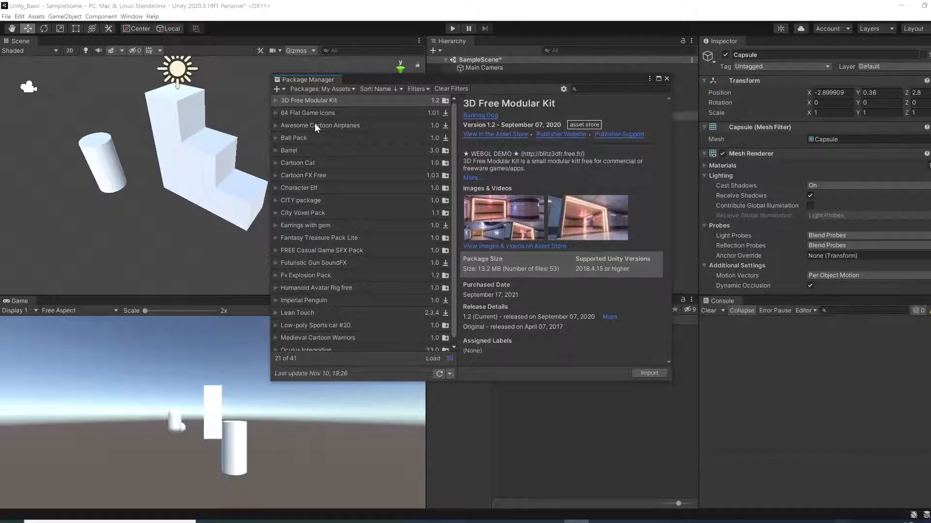
Import the Cartoon Cat package with all of its files into the project.
{"action": "left_click", "coordinate": [296, 164]}
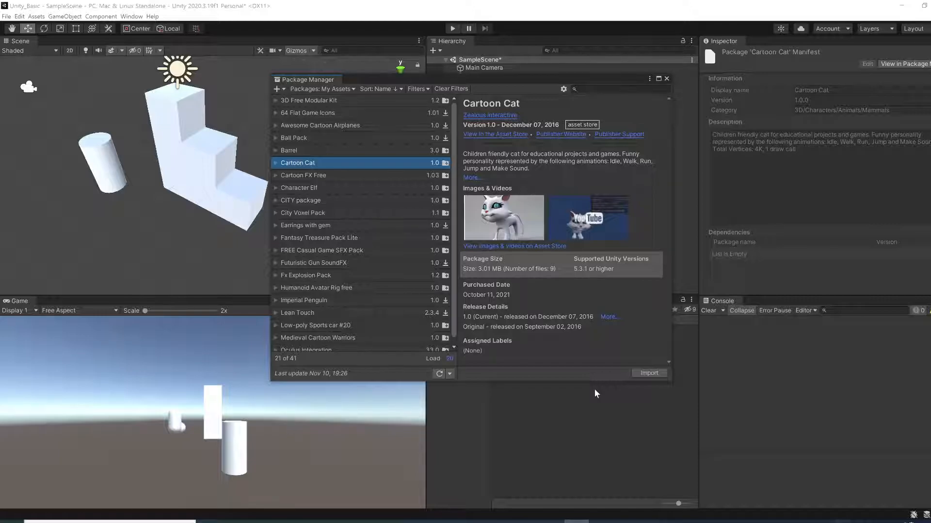
{"action": "left_click", "coordinate": [643, 374]}
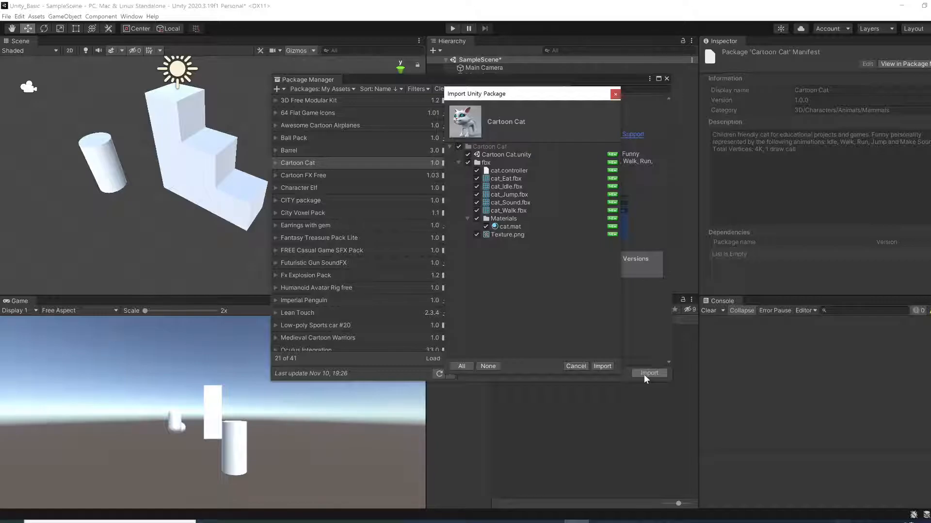
{"action": "left_click", "coordinate": [609, 368]}
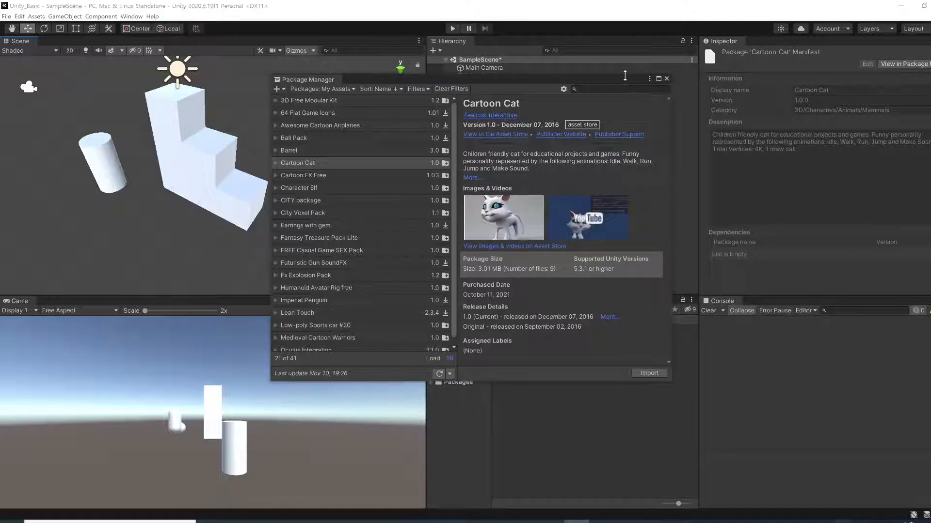
Move the Package Manager window away from the Project area and open the imported Cartoon Cat folder under Assets.
{"action": "left_click_drag", "start_coordinate": [621, 79], "coordinate": [362, 67]}
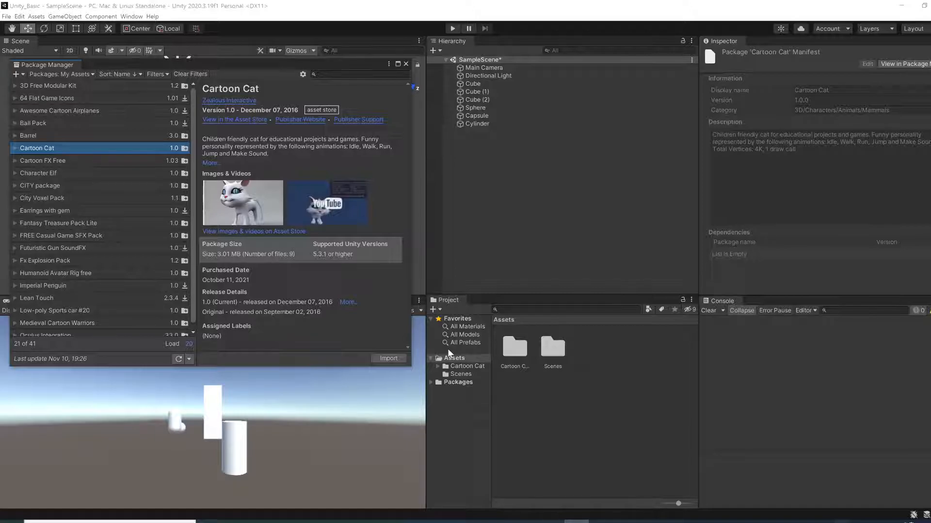
{"action": "left_click", "coordinate": [459, 367]}
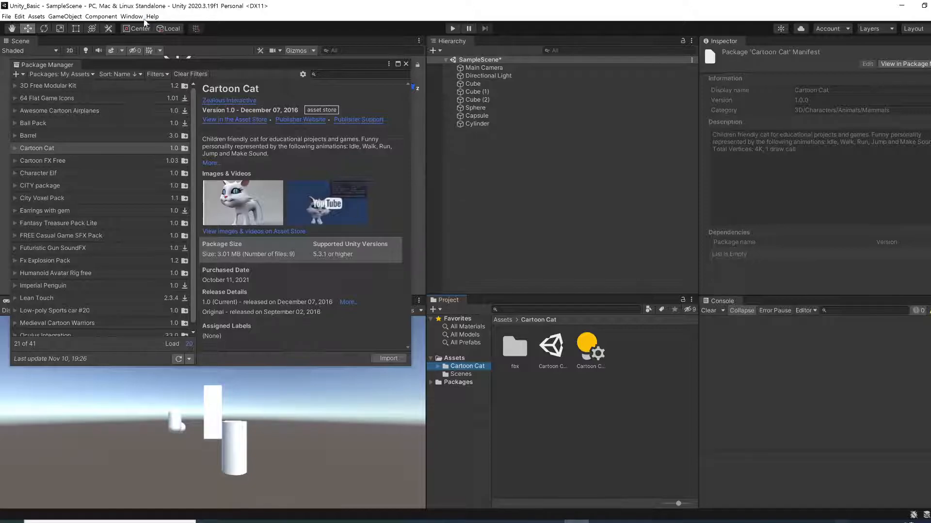
Close the Package Manager and look through the scene, lighting settings and fbx folder inside the Cartoon Cat folder.
{"action": "left_click", "coordinate": [406, 64]}
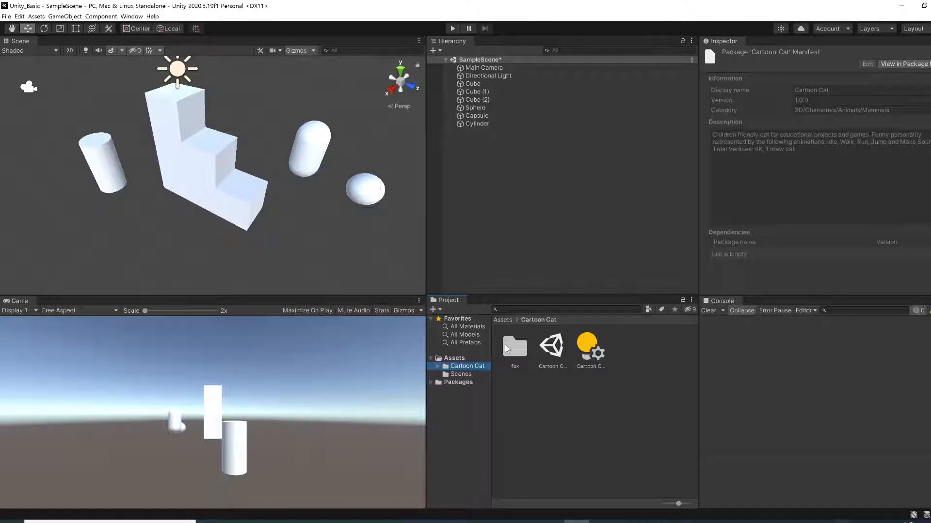
{"action": "left_click", "coordinate": [547, 358]}
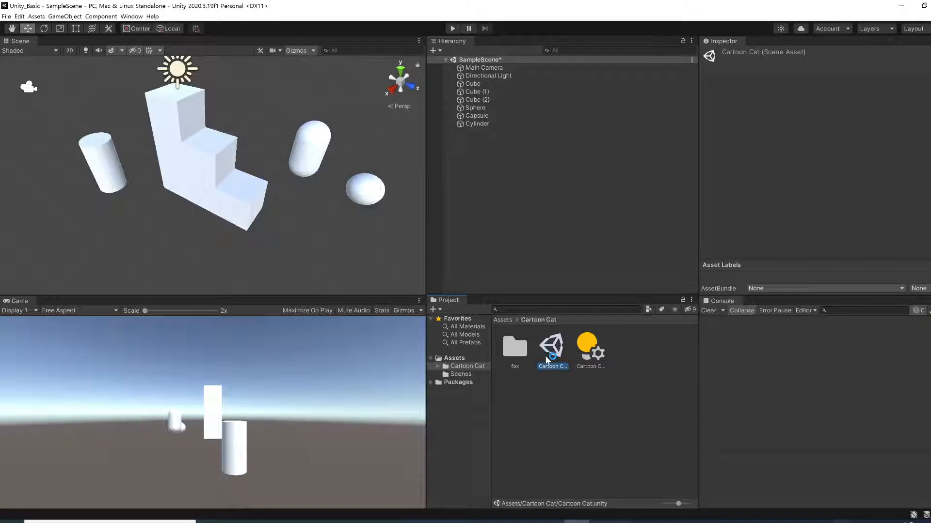
{"action": "left_click", "coordinate": [588, 358]}
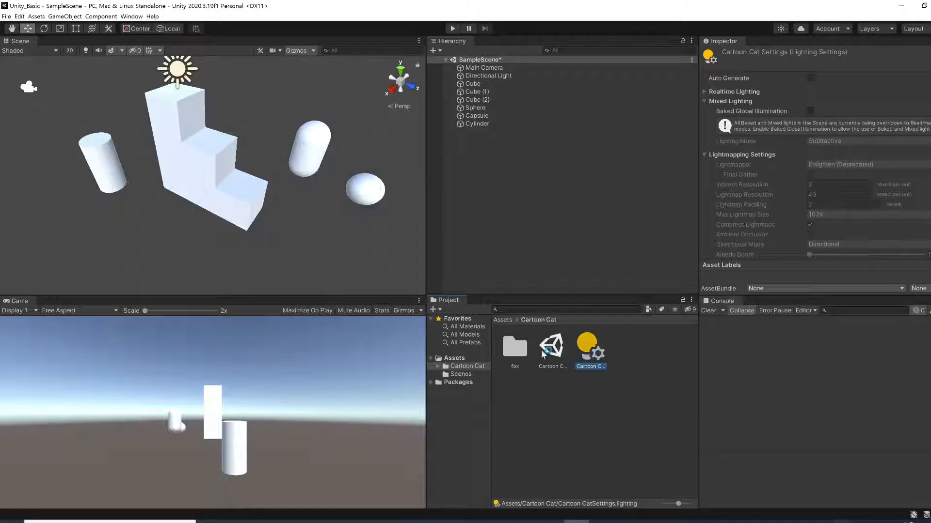
{"action": "double_click", "coordinate": [517, 351]}
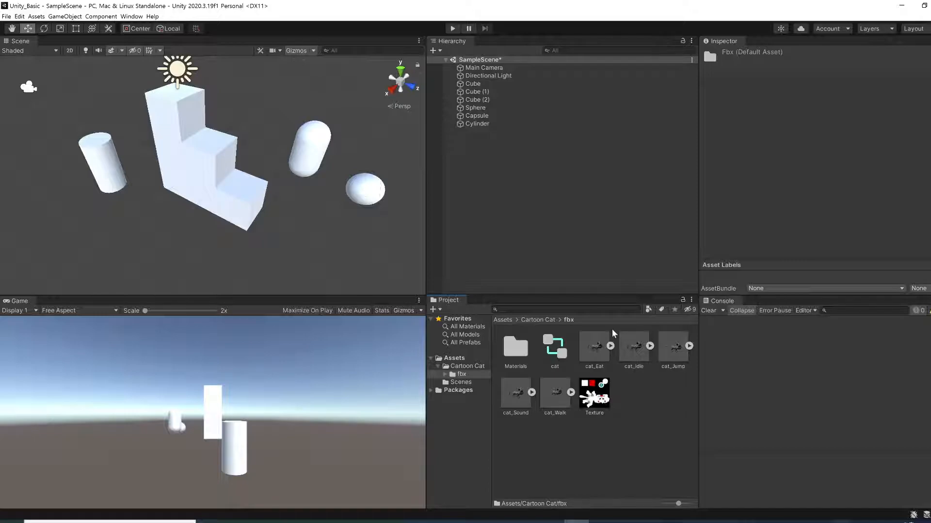
{"action": "left_click", "coordinate": [503, 321]}
{"action": "left_click", "coordinate": [467, 367]}
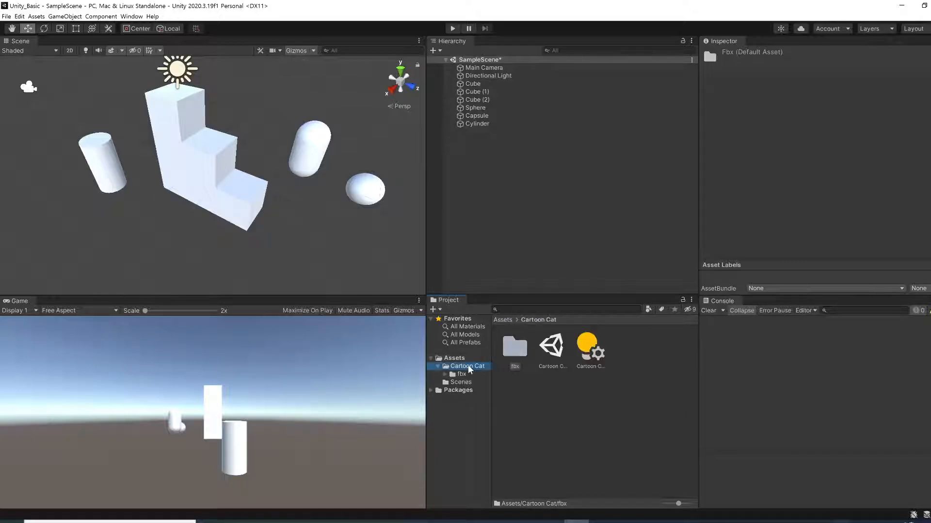
Open the Cartoon Cat scene, saving the SampleScene changes, and view the cat in the scene.
{"action": "left_click", "coordinate": [558, 355]}
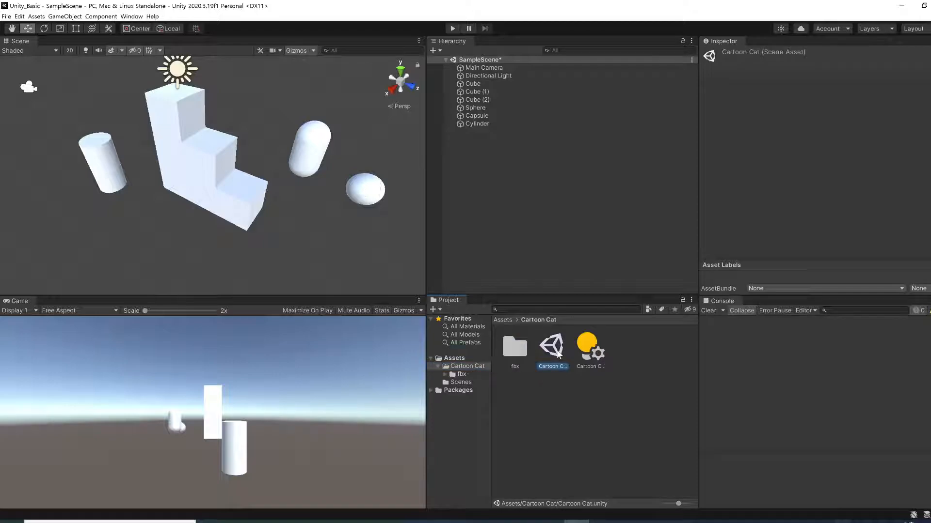
{"action": "double_click", "coordinate": [558, 354]}
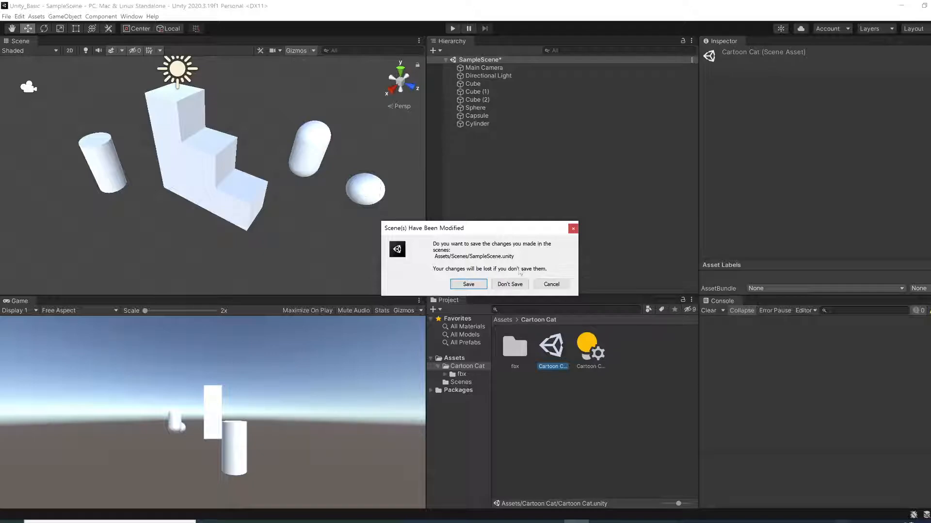
{"action": "left_click", "coordinate": [466, 284]}
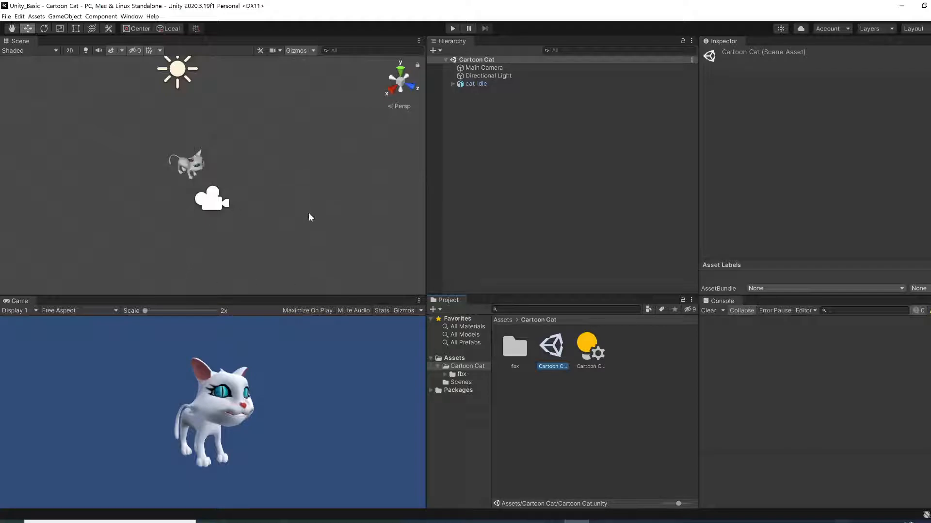
{"action": "right_click_drag", "start_coordinate": [307, 223], "coordinate": [307, 173]}
{"action": "middle_click_drag", "start_coordinate": [267, 231], "coordinate": [291, 167]}
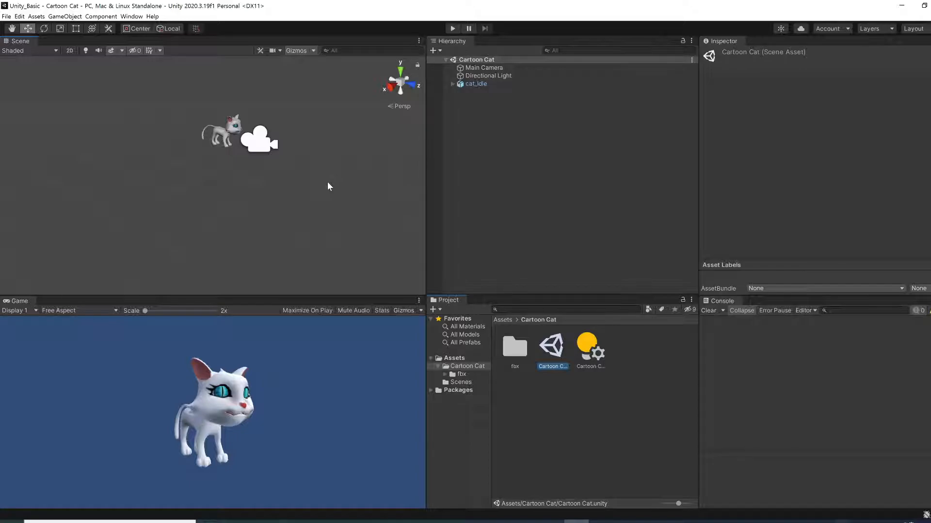
Check the Cartoon Cat lighting settings and reopen SampleScene from the Scenes folder, bringing the primitives into view.
{"action": "left_click", "coordinate": [583, 351]}
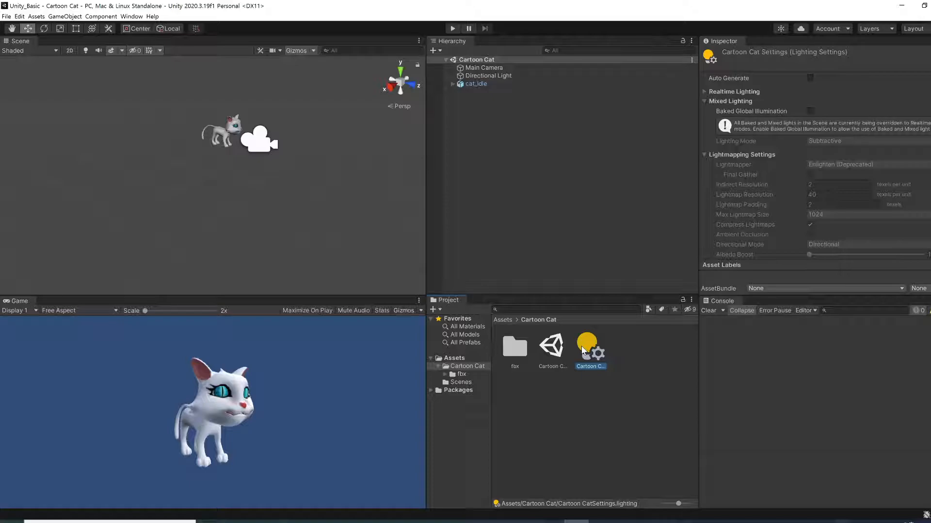
{"action": "left_click", "coordinate": [526, 350]}
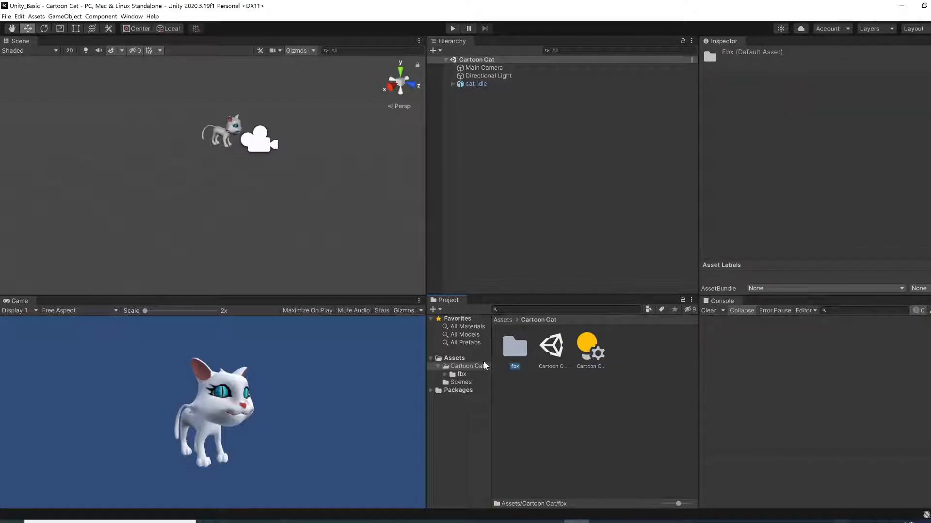
{"action": "left_click", "coordinate": [468, 382]}
{"action": "double_click", "coordinate": [513, 351]}
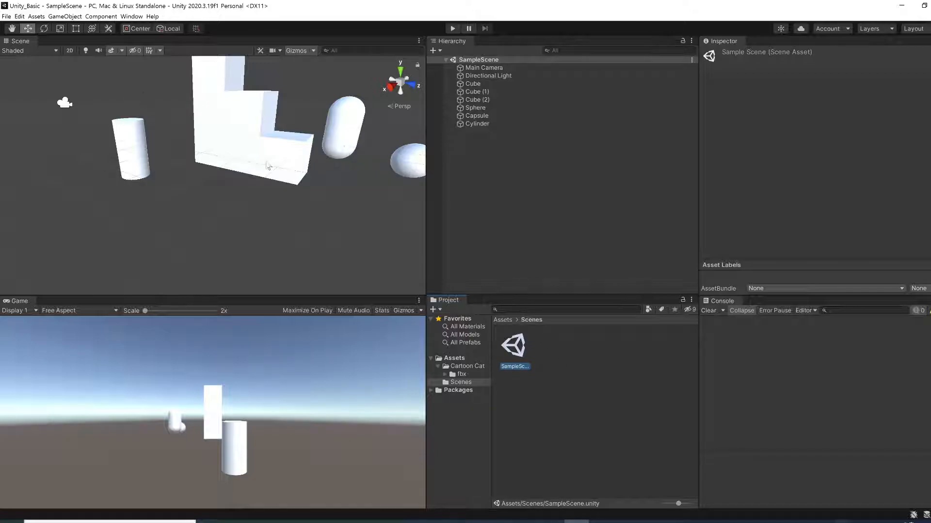
{"action": "middle_click_drag", "start_coordinate": [274, 178], "coordinate": [277, 214]}
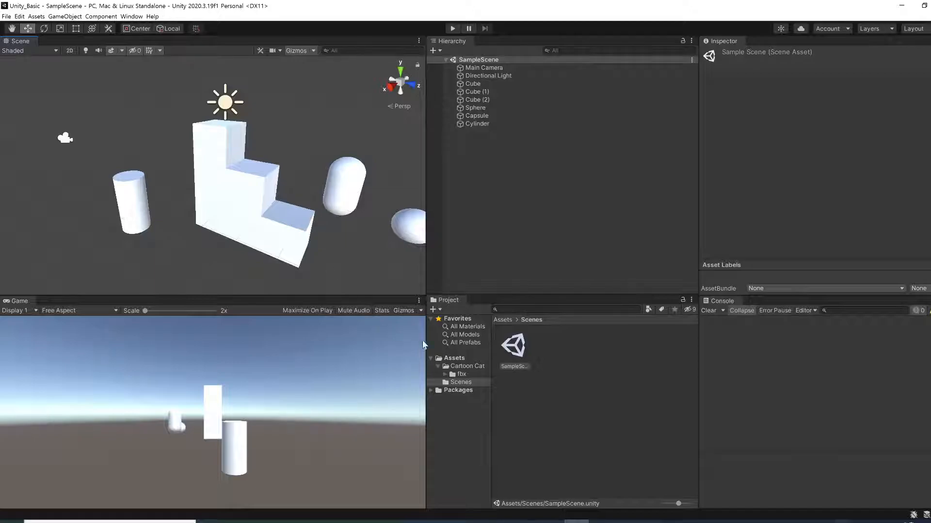
Open the Materials folder inside the Cartoon Cat fbx folder and show the cat material's properties.
{"action": "left_click", "coordinate": [454, 368]}
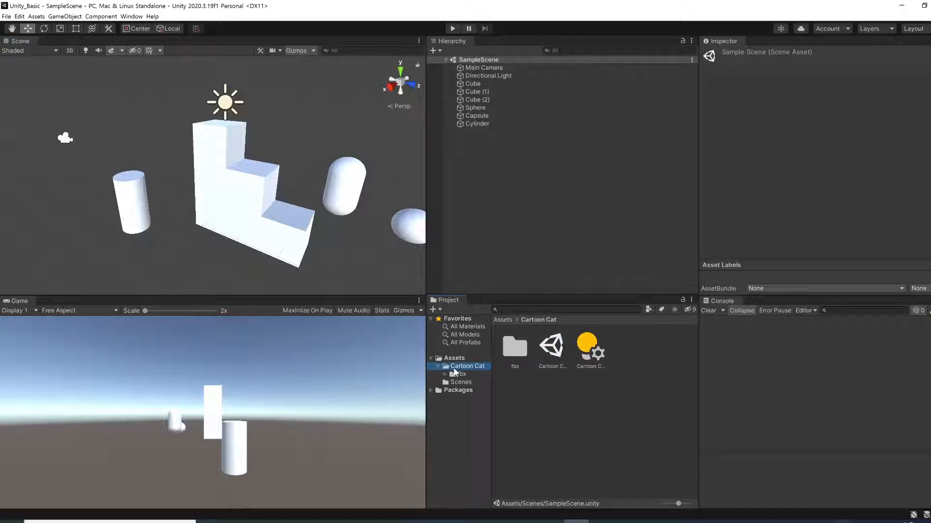
{"action": "left_click", "coordinate": [459, 374]}
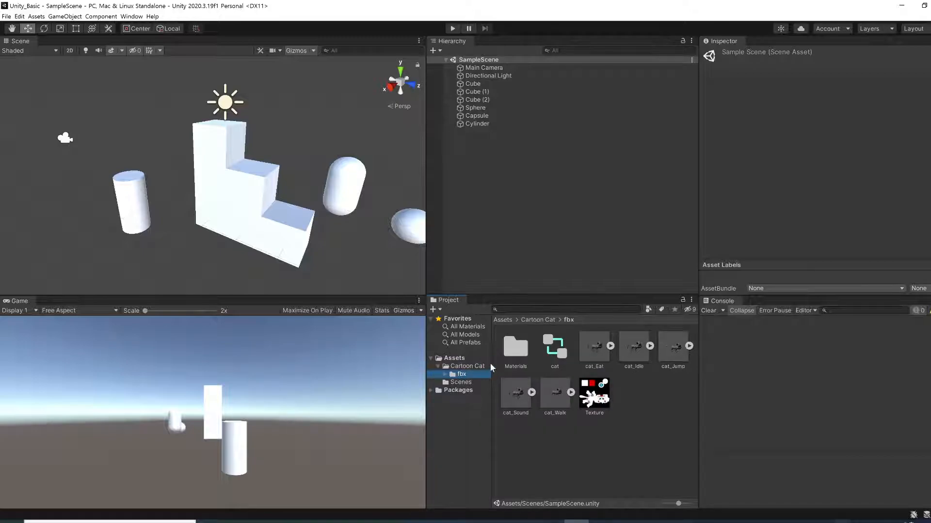
{"action": "double_click", "coordinate": [521, 352]}
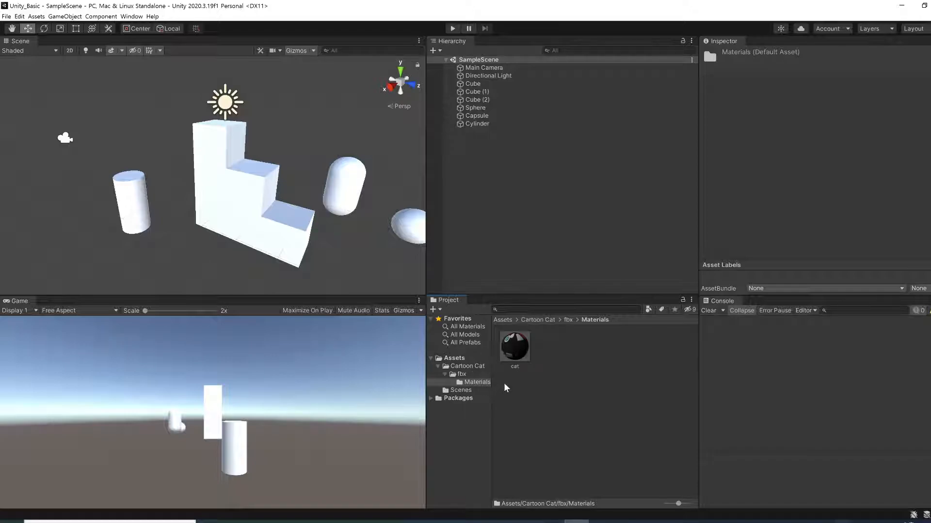
{"action": "left_click", "coordinate": [522, 356]}
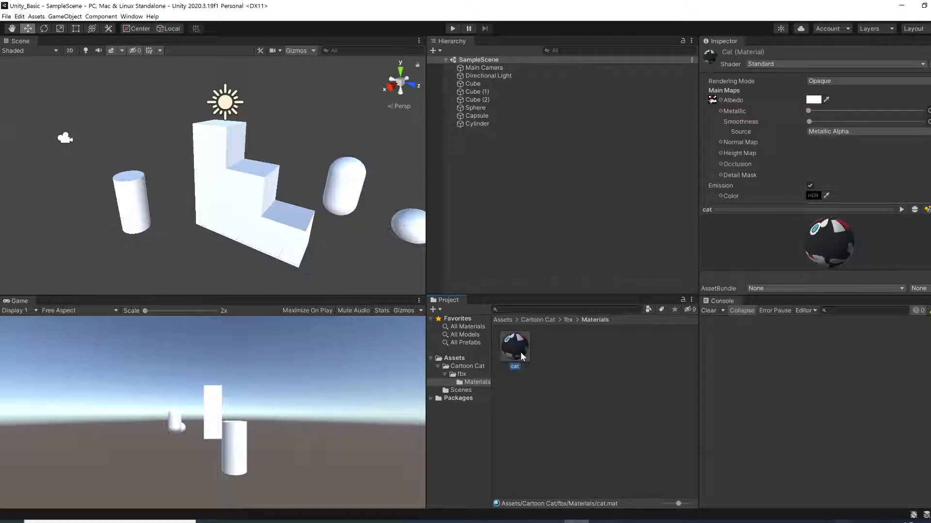
Rotate the cat material's preview sphere, collapse and reopen the preview, and start its animated preview.
{"action": "mouse_move", "coordinate": [832, 261]}
{"action": "left_mouse_down"}
{"action": "mouse_move", "coordinate": [781, 265]}
{"action": "mouse_move", "coordinate": [822, 257]}
{"action": "mouse_move", "coordinate": [819, 165]}
{"action": "mouse_move", "coordinate": [752, 199]}
{"action": "mouse_move", "coordinate": [762, 240]}
{"action": "mouse_move", "coordinate": [830, 292]}
{"action": "mouse_move", "coordinate": [879, 259]}
{"action": "mouse_move", "coordinate": [883, 209]}
{"action": "mouse_move", "coordinate": [871, 268]}
{"action": "mouse_move", "coordinate": [893, 264]}
{"action": "mouse_move", "coordinate": [878, 200]}
{"action": "mouse_move", "coordinate": [862, 295]}
{"action": "mouse_move", "coordinate": [847, 260]}
{"action": "left_mouse_up"}
{"action": "left_click", "coordinate": [712, 211]}
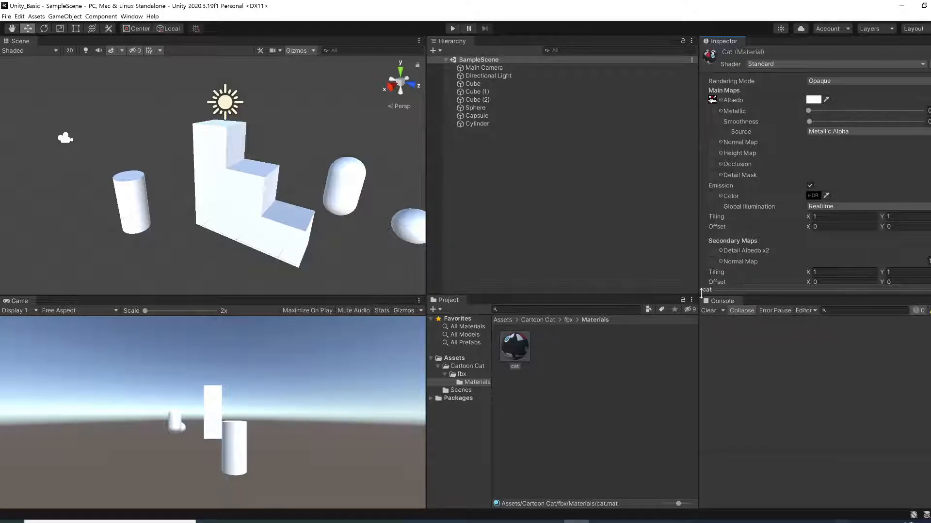
{"action": "left_click", "coordinate": [719, 290]}
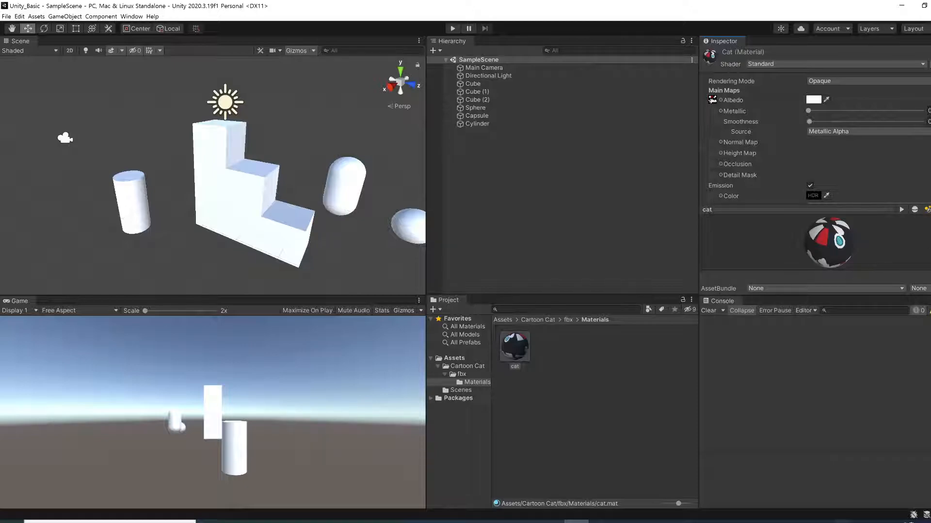
{"action": "left_click", "coordinate": [901, 209]}
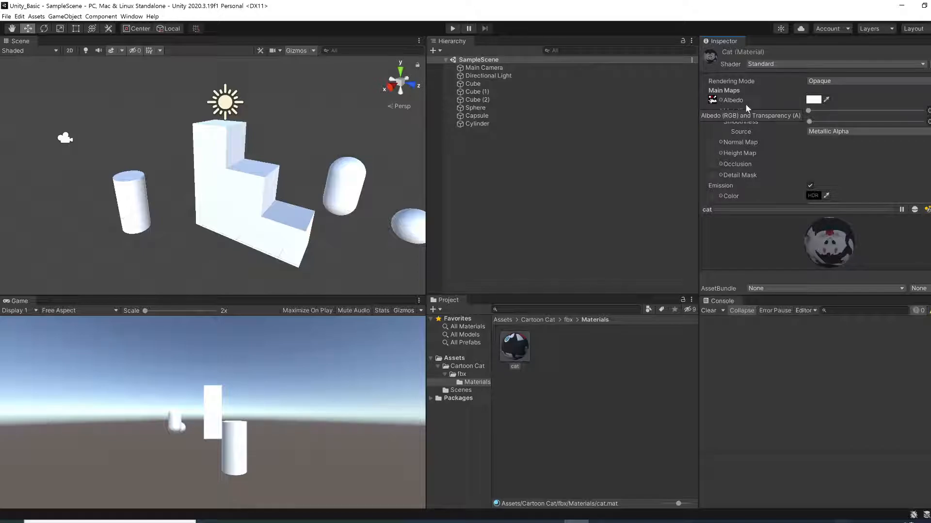
Check the cat material's Albedo colour, locate its Albedo texture in the project, and view Texture.png in the image viewer.
{"action": "left_click", "coordinate": [814, 99]}
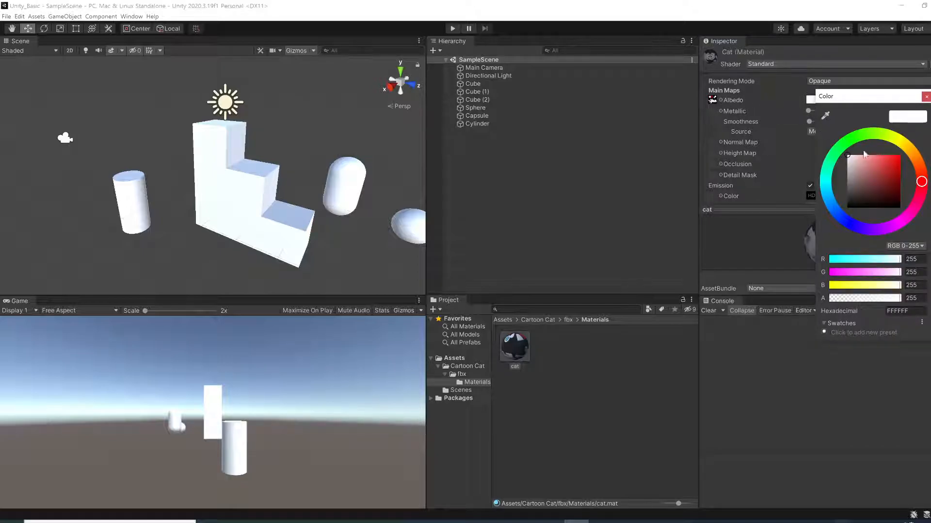
{"action": "left_click", "coordinate": [926, 98]}
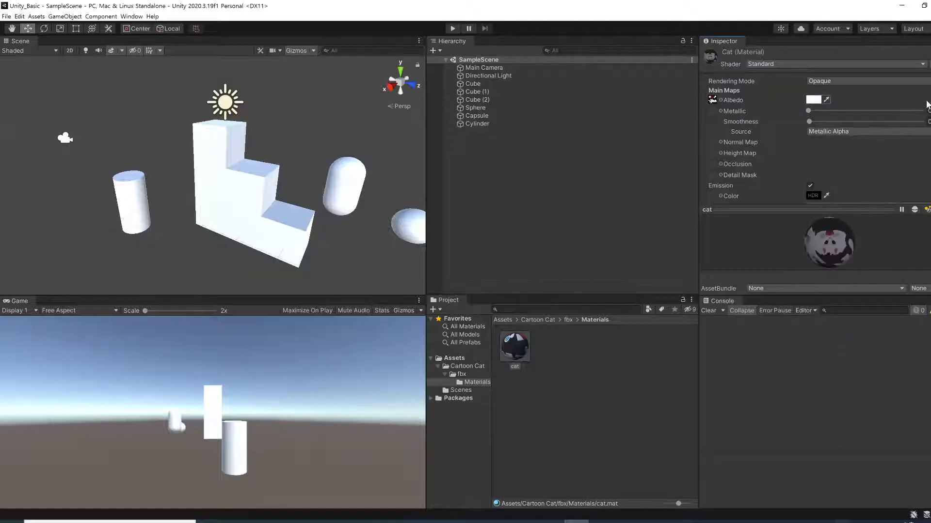
{"action": "left_click", "coordinate": [711, 100]}
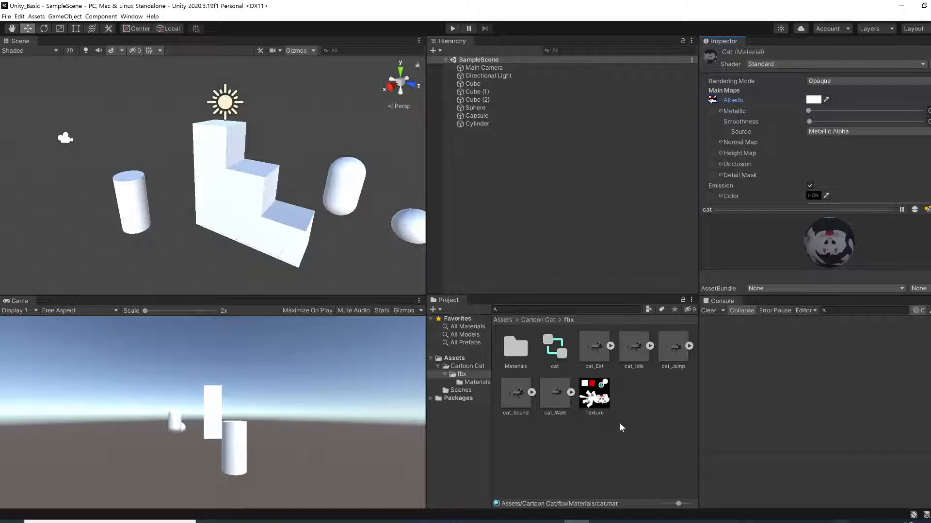
{"action": "double_click", "coordinate": [602, 408]}
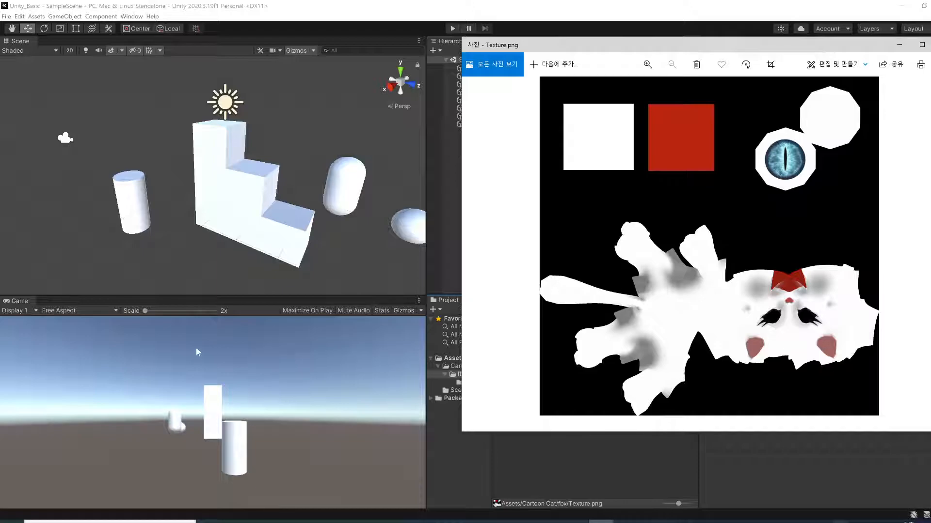
{"action": "key", "text": "alt+F4"}
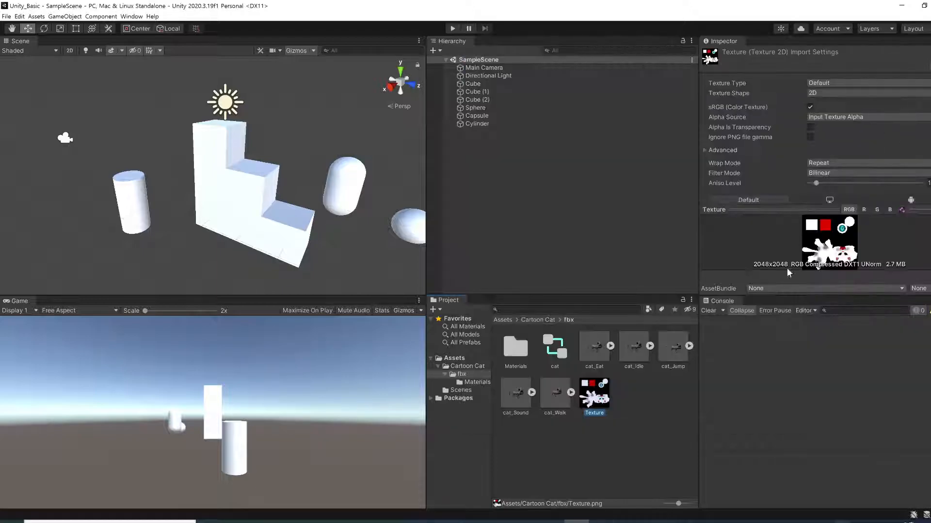
Open the cat Animator Controller from the fbx folder and frame its Base Layer state graph.
{"action": "left_click", "coordinate": [564, 352]}
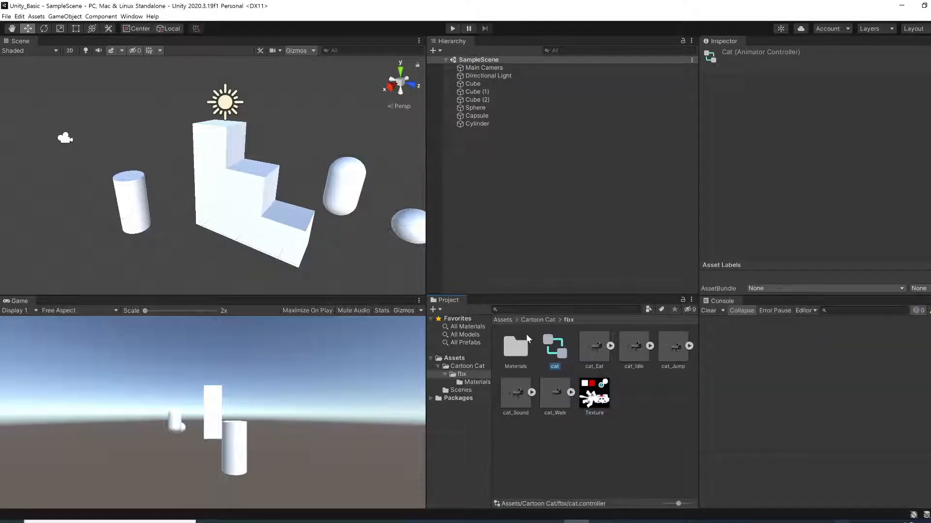
{"action": "double_click", "coordinate": [554, 348]}
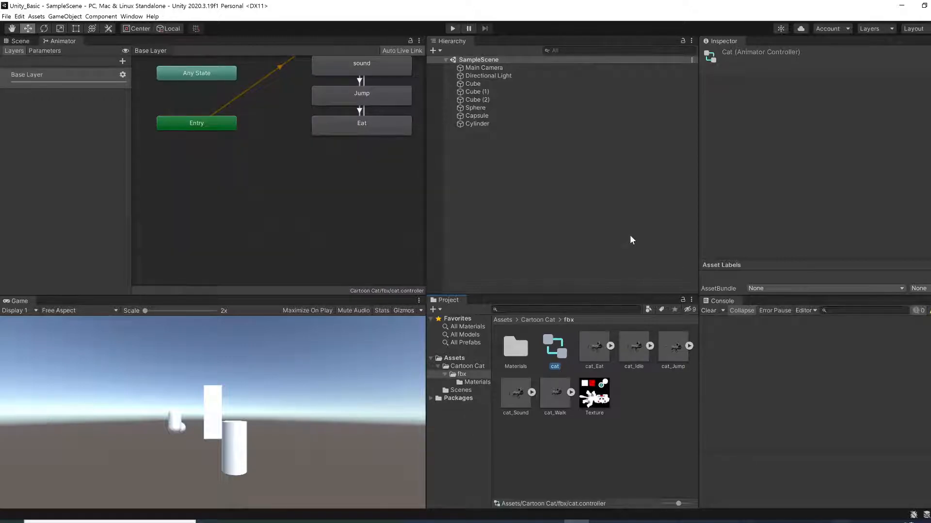
{"action": "middle_click_drag", "start_coordinate": [277, 206], "coordinate": [259, 289]}
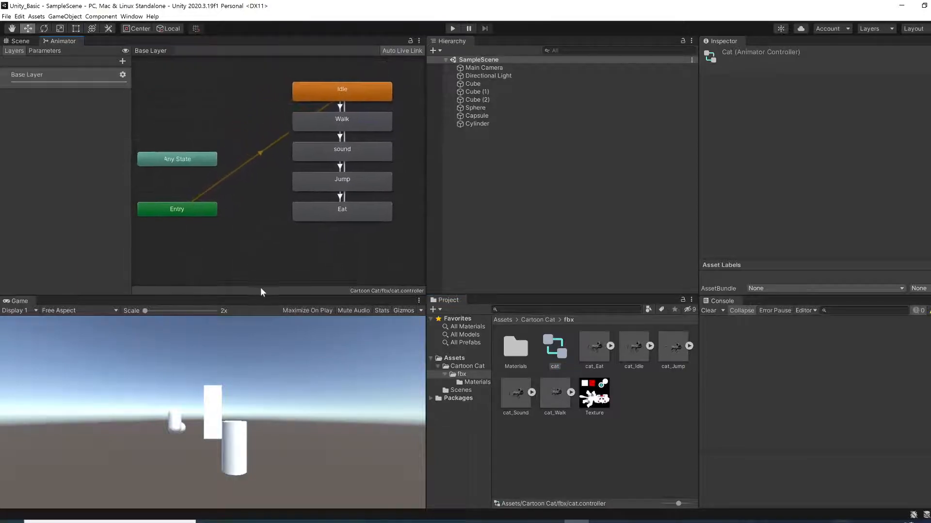
{"action": "scroll", "coordinate": [281, 252], "scroll_direction": "down", "scroll_amount": 3}
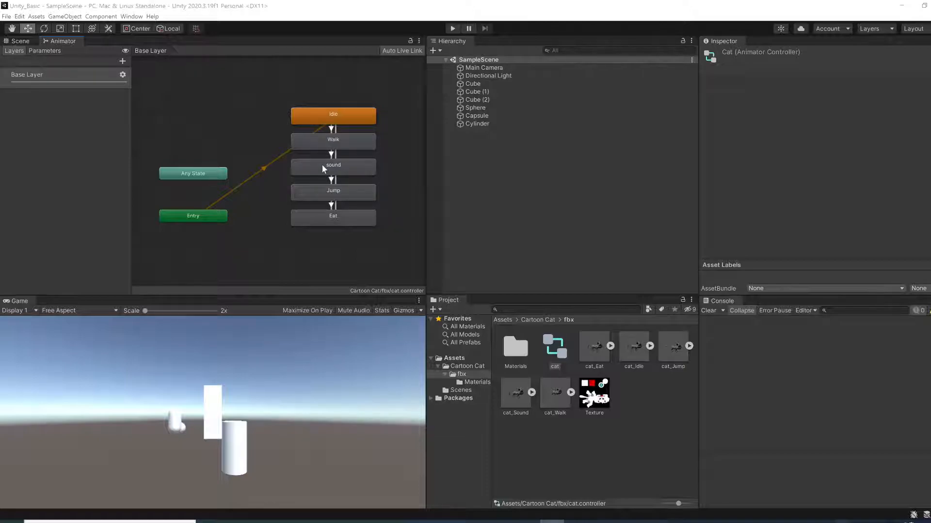
Examine the Walk, sound, Jump and Idle states of the cat Animator Controller.
{"action": "left_click", "coordinate": [350, 137]}
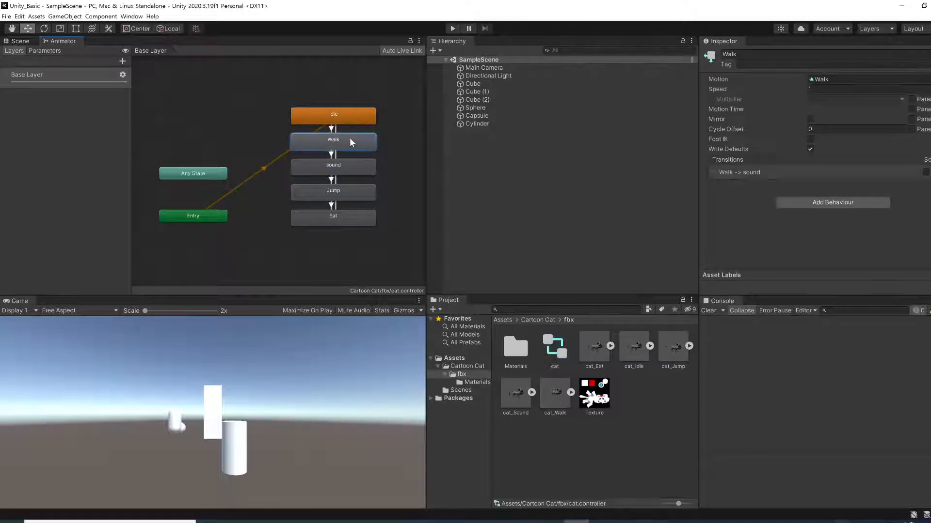
{"action": "left_click", "coordinate": [347, 165]}
{"action": "left_click", "coordinate": [345, 193]}
{"action": "left_click", "coordinate": [340, 227]}
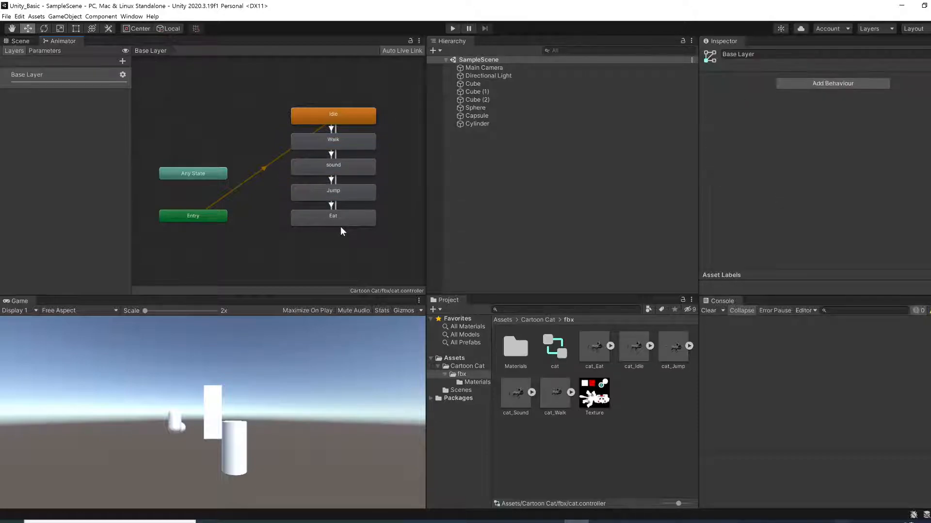
{"action": "left_click", "coordinate": [368, 122]}
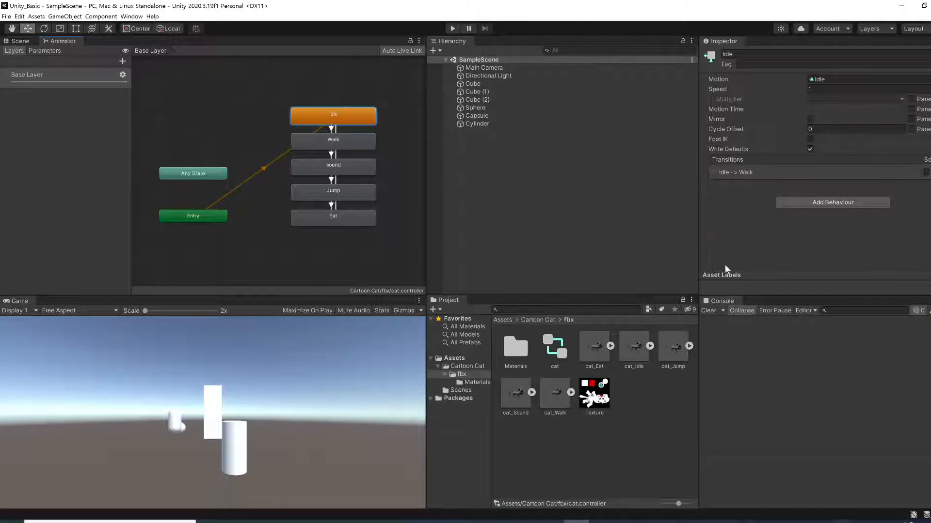
Select the cat_Eat model and play its Eat animation preview.
{"action": "left_click", "coordinate": [601, 346]}
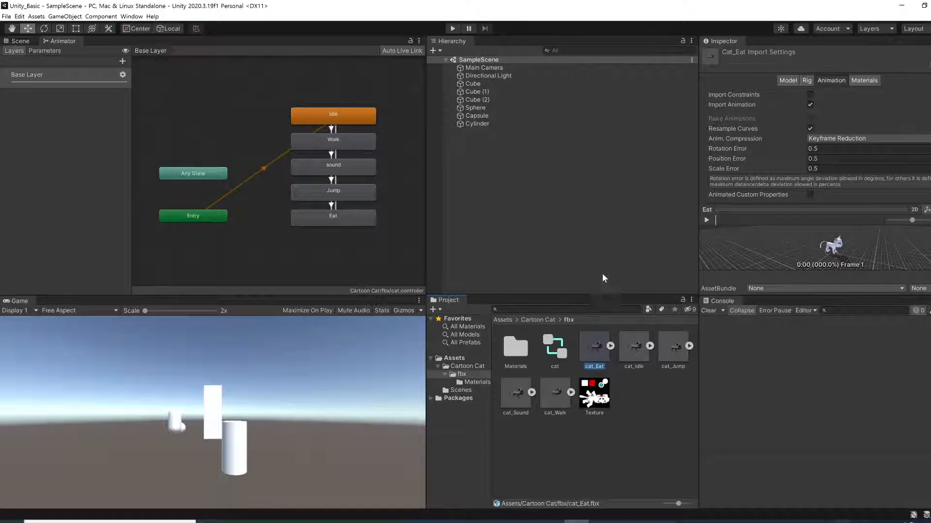
{"action": "left_click_drag", "start_coordinate": [713, 210], "coordinate": [745, 227]}
{"action": "left_click", "coordinate": [705, 222]}
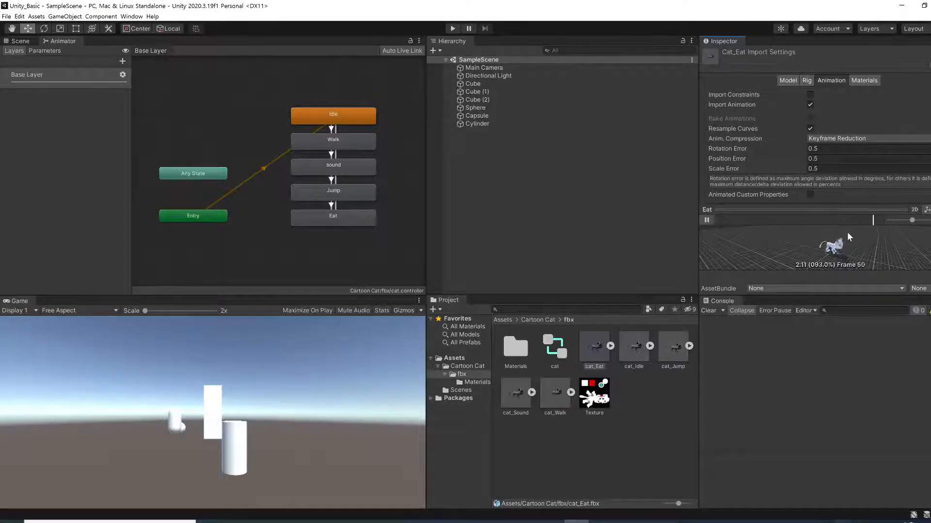
Select the cat_Idle model and expand its preview to watch the Idle animation.
{"action": "left_click", "coordinate": [633, 346]}
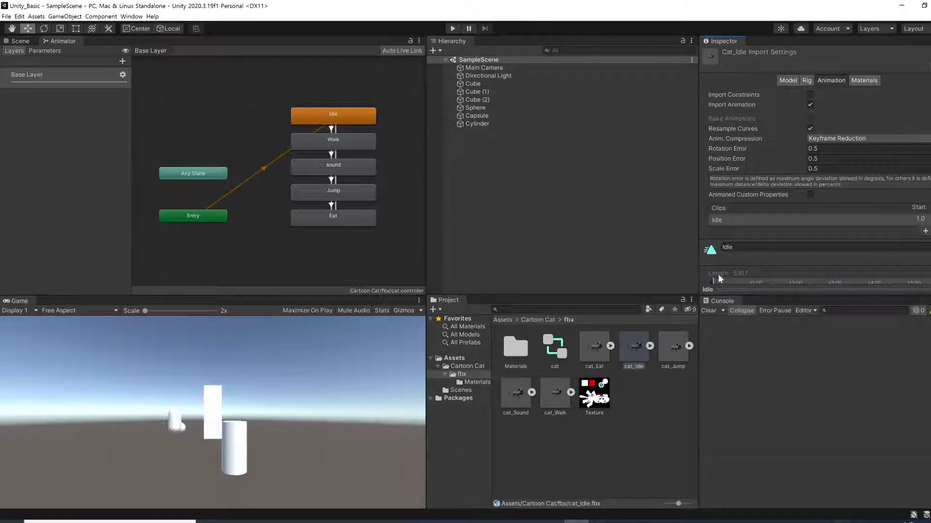
{"action": "left_click_drag", "start_coordinate": [717, 289], "coordinate": [713, 211]}
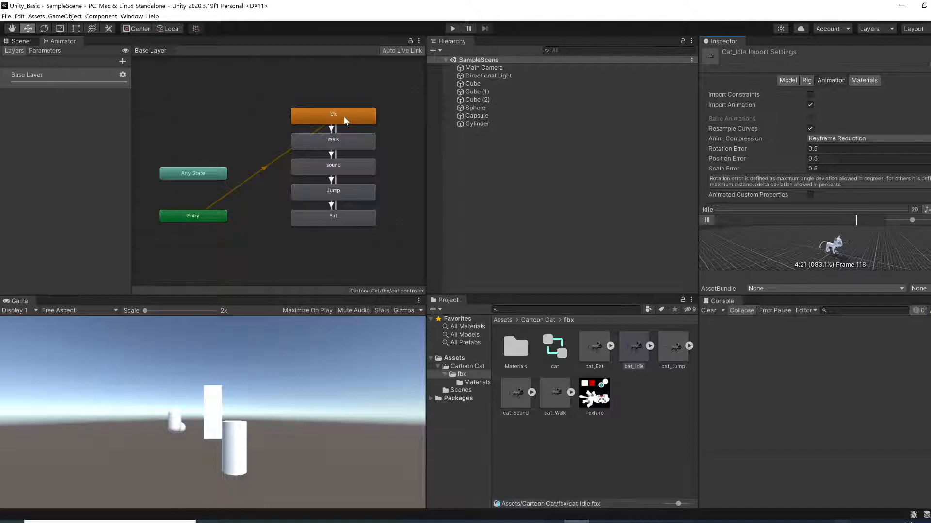
Open the Cartoon Cat scene from the Cartoon Cat asset folder, play-test its cat animation and stop Play mode.
{"action": "left_click", "coordinate": [483, 389]}
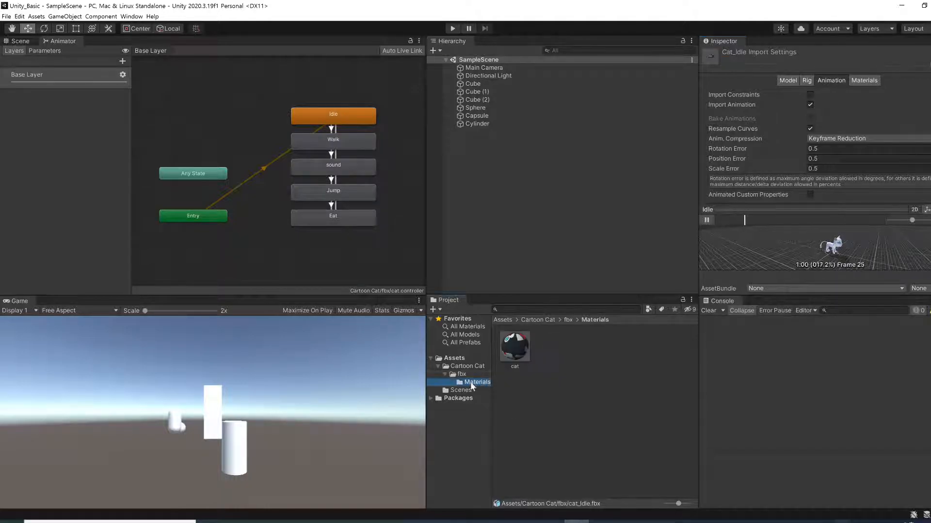
{"action": "left_click", "coordinate": [522, 360]}
{"action": "left_click", "coordinate": [472, 363]}
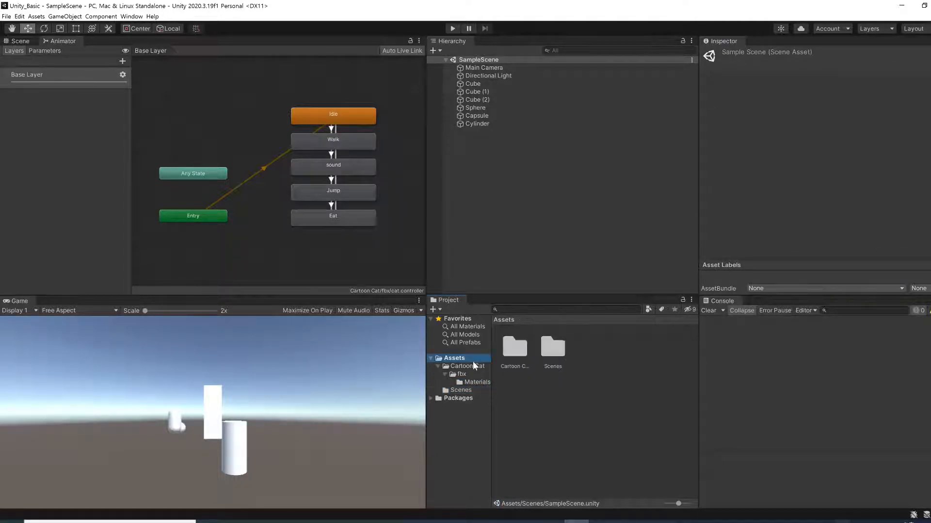
{"action": "left_click", "coordinate": [540, 353]}
{"action": "double_click", "coordinate": [539, 353]}
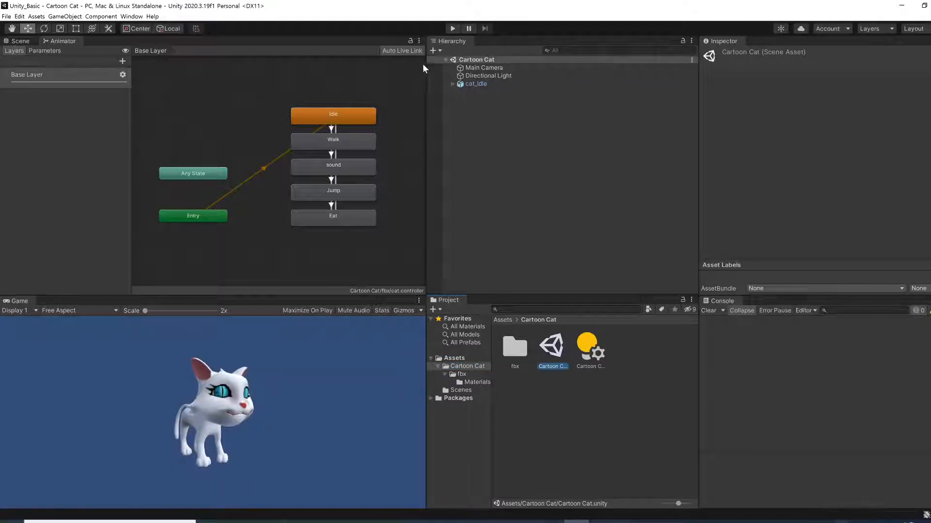
{"action": "left_click", "coordinate": [452, 29]}
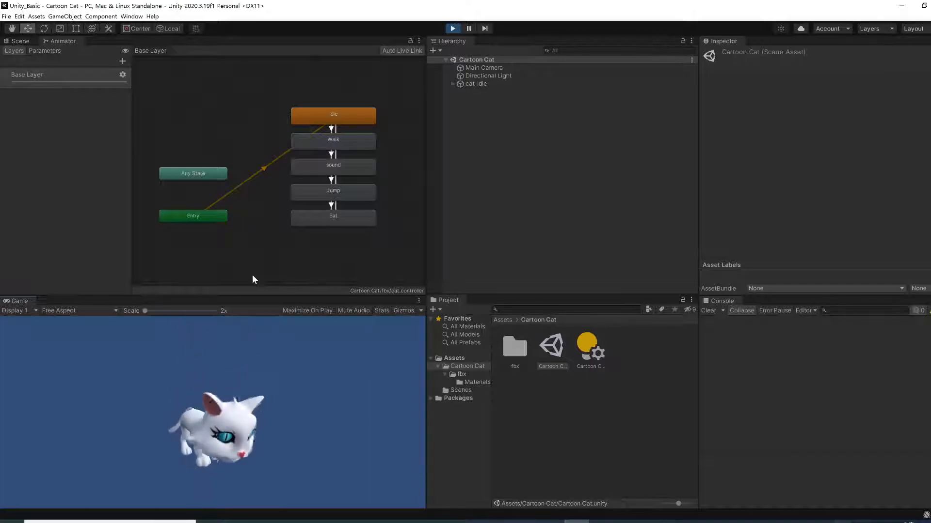
{"action": "left_click", "coordinate": [453, 28]}
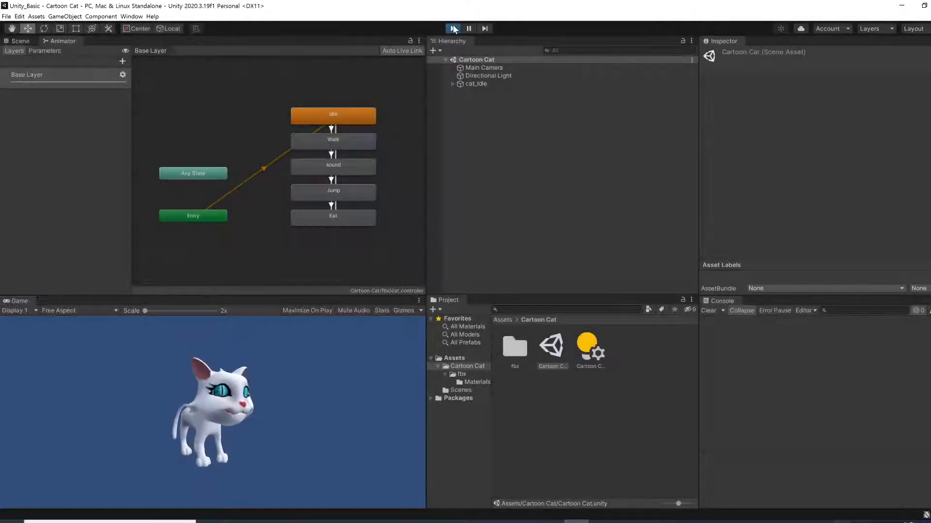